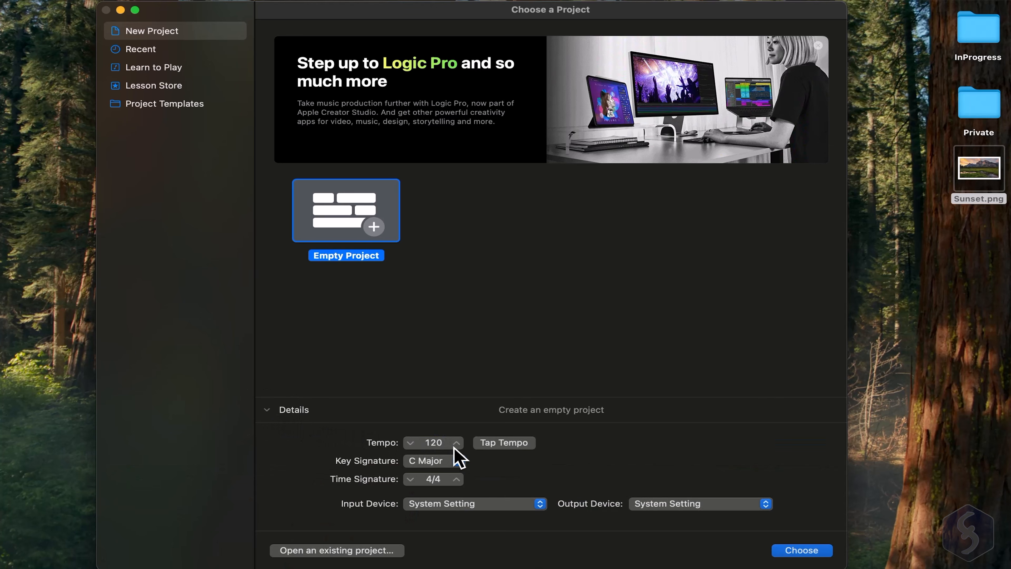
- Create an empty project using MacBook Air Microphone as the input device and MacBook Air Speakers as the output device
left_click(459, 461)
left_click(478, 474)
left_click(540, 511)
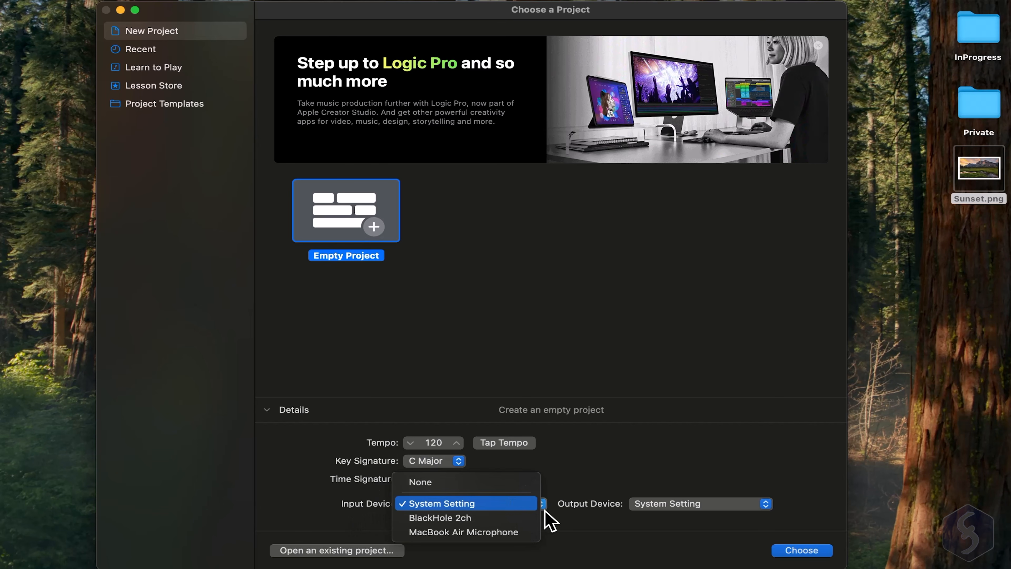
left_click(530, 533)
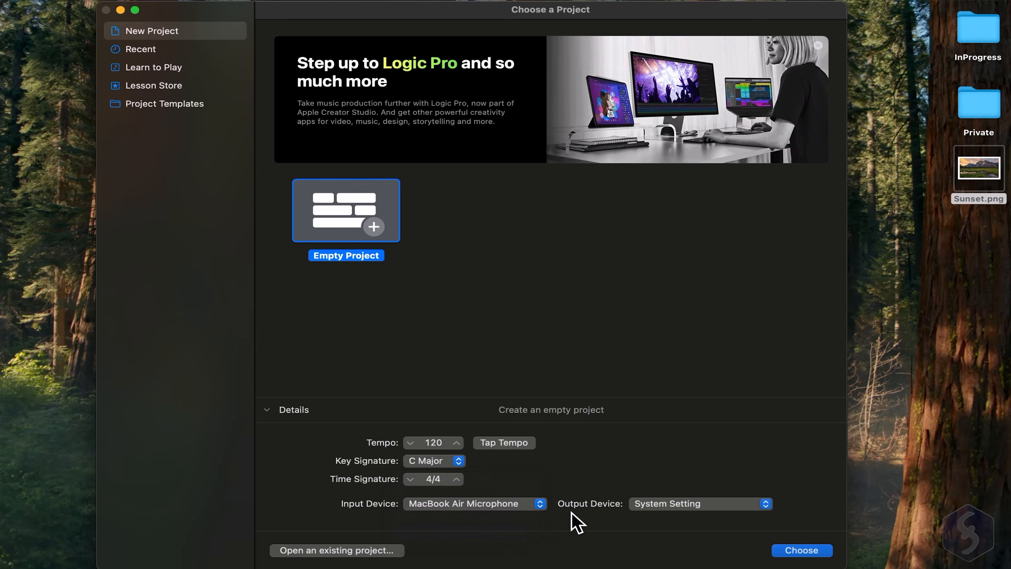
left_click(766, 506)
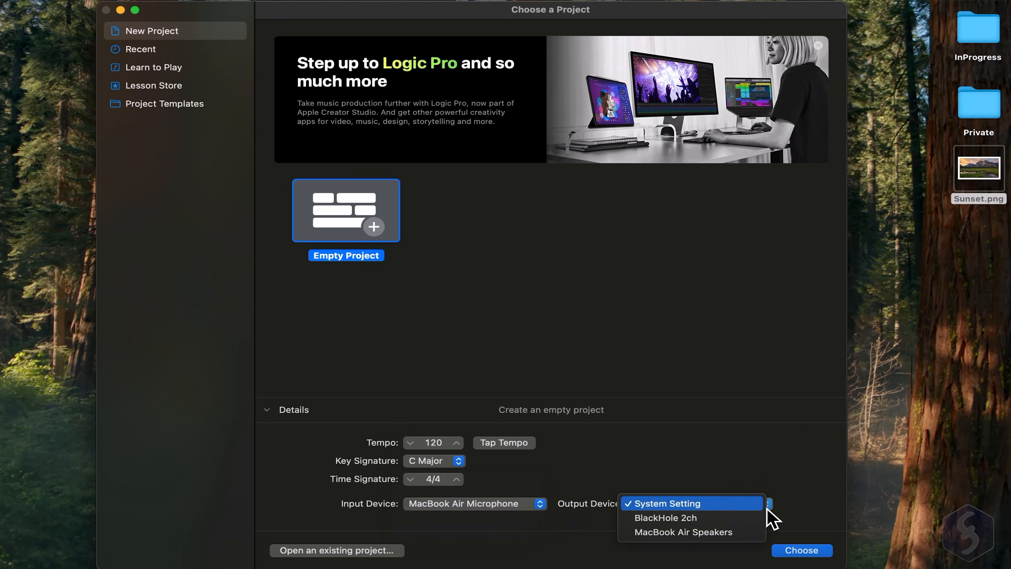
left_click(748, 533)
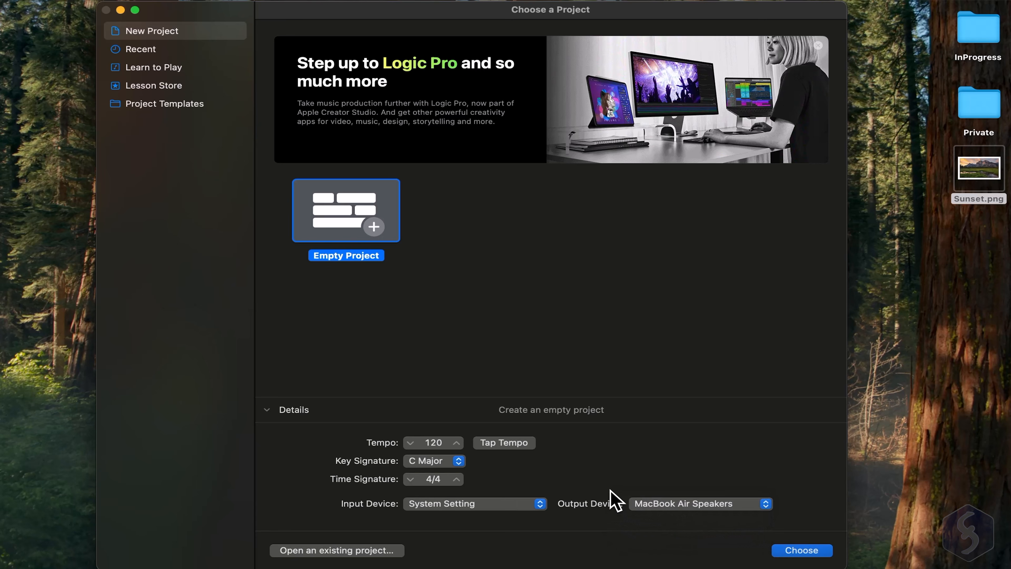
left_click(812, 552)
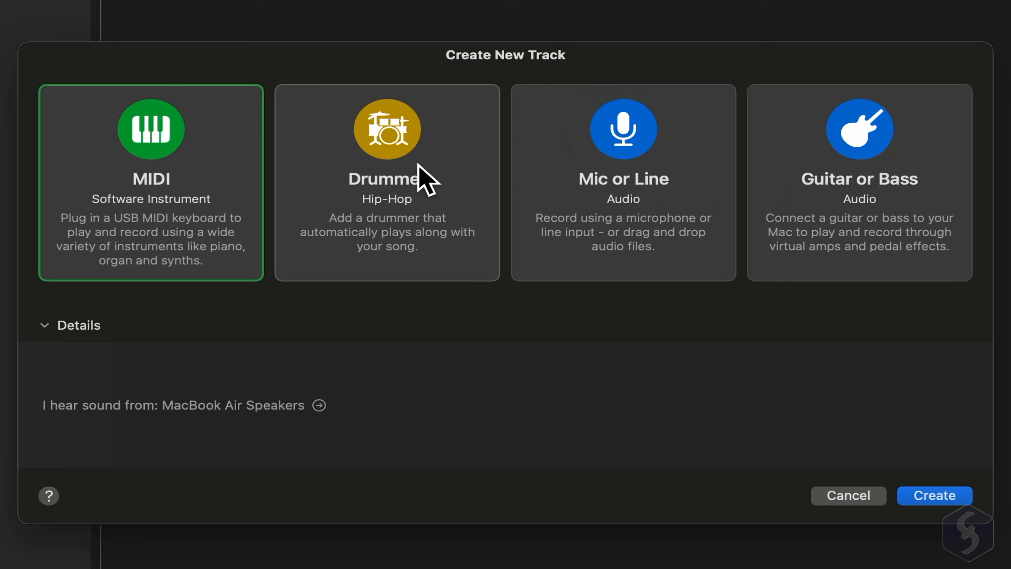
- Create a Mic or Line audio track with its input set to No Input
left_click(888, 194)
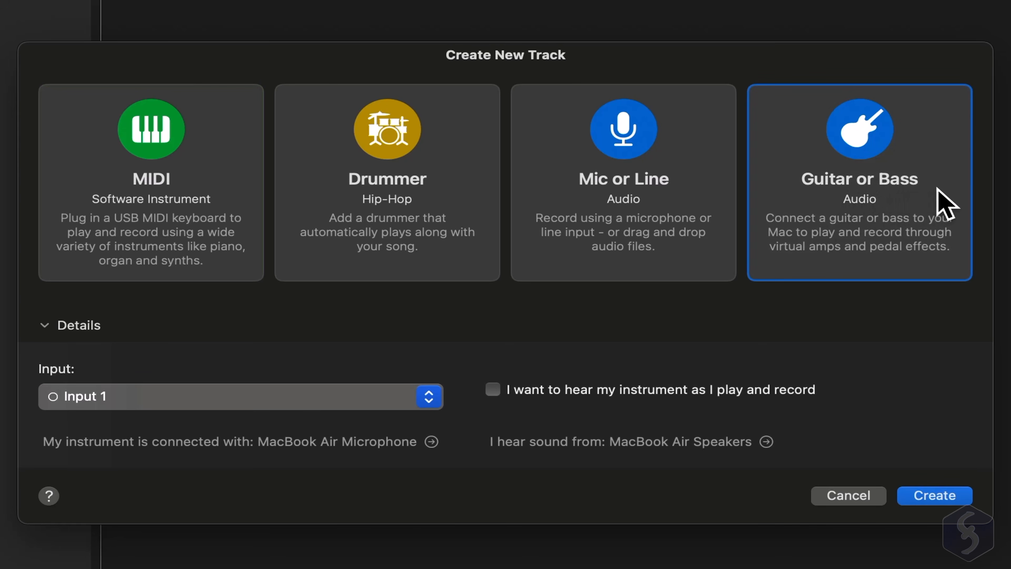
left_click(637, 217)
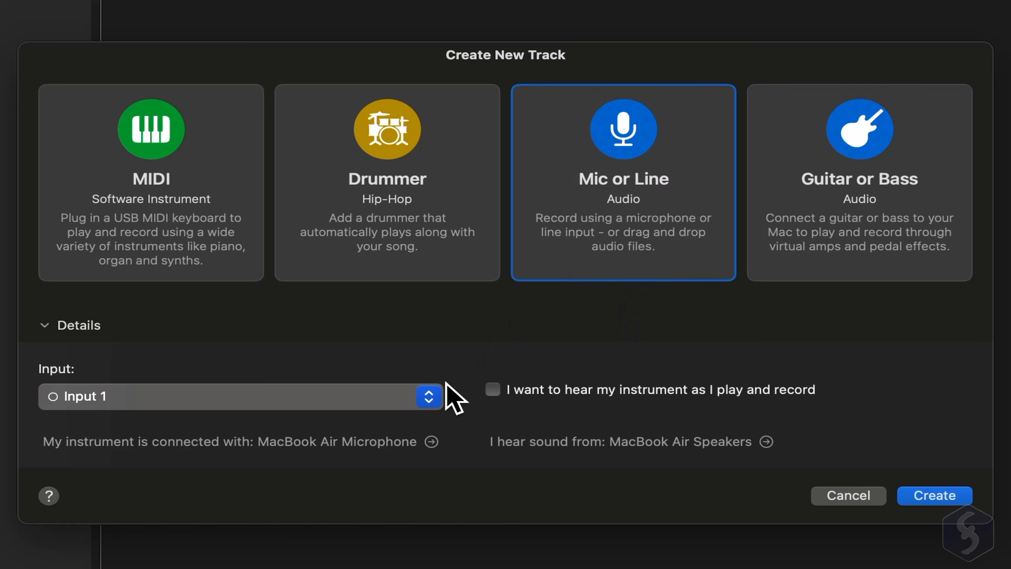
left_click(431, 396)
left_click(376, 381)
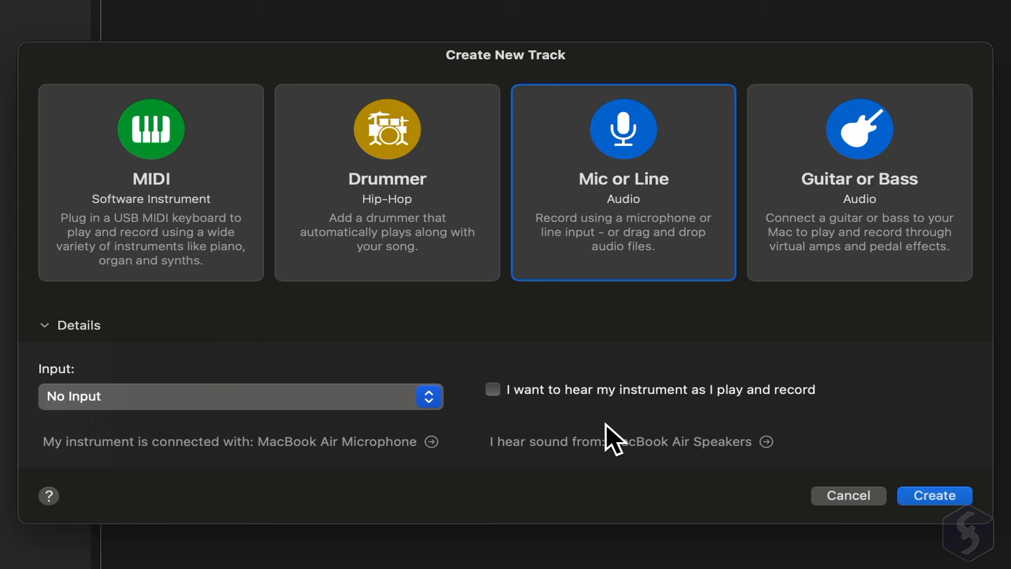
left_click(941, 498)
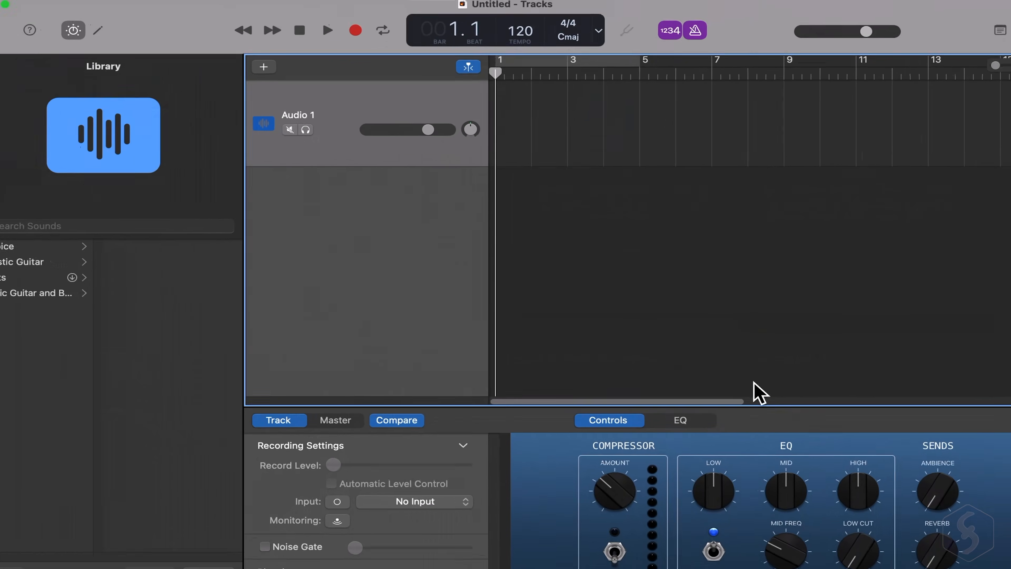
- Hide the Library and place the ThaLoops - Fine - 138bpm guitar sample from the Samples folder at the start of Audio 1
left_click(21, 49)
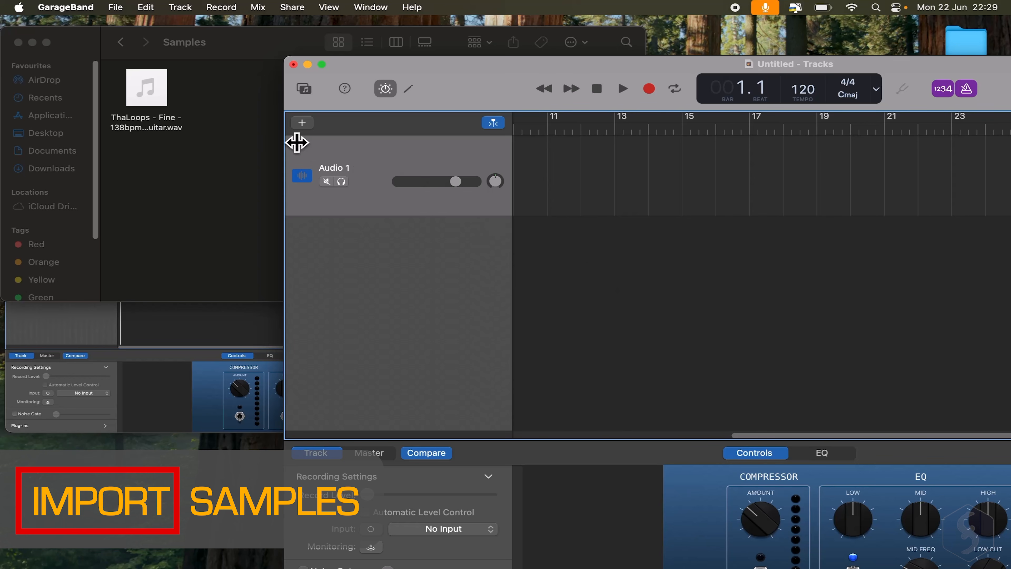
left_click(209, 117)
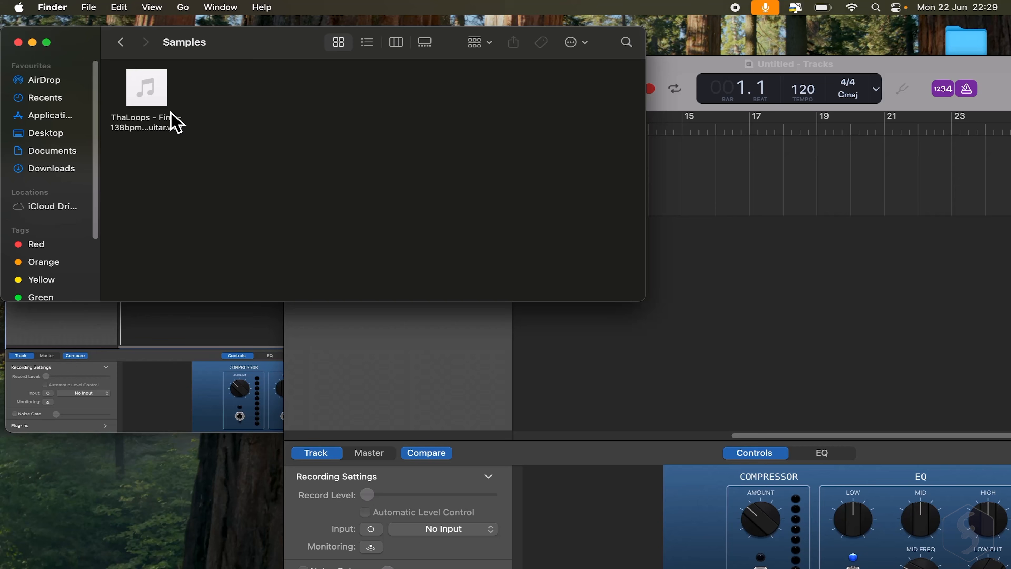
left_click_drag(167, 93, 516, 187)
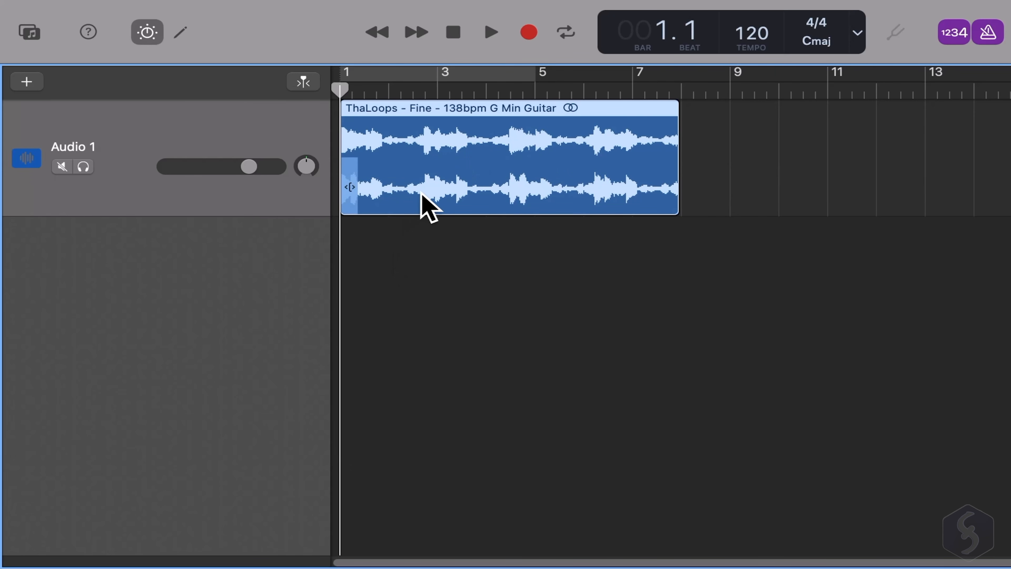
- Move the playhead to bar 3 and back to bar 2, and play the guitar region from the project start
left_click(438, 89)
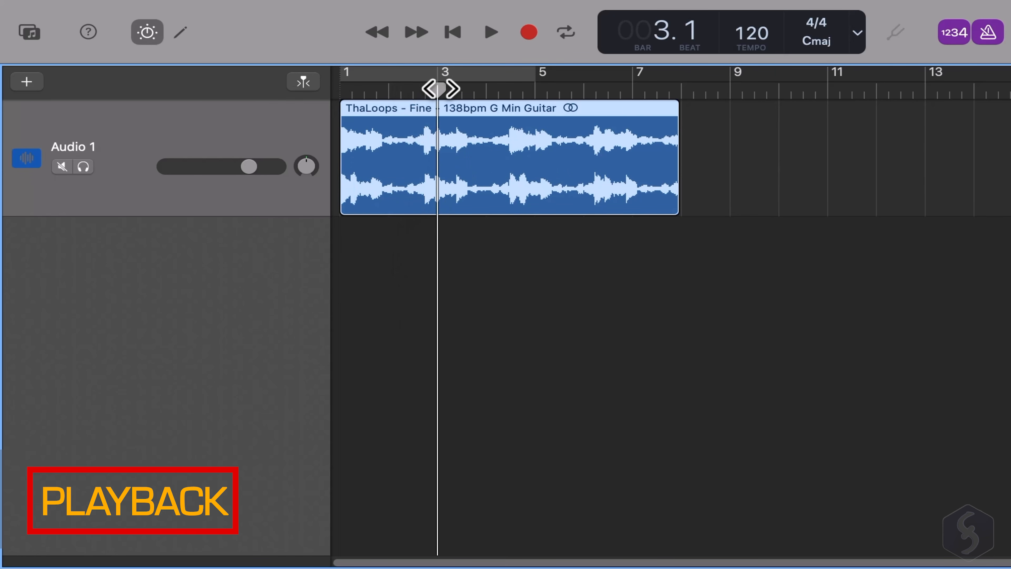
left_click_drag(440, 88, 388, 88)
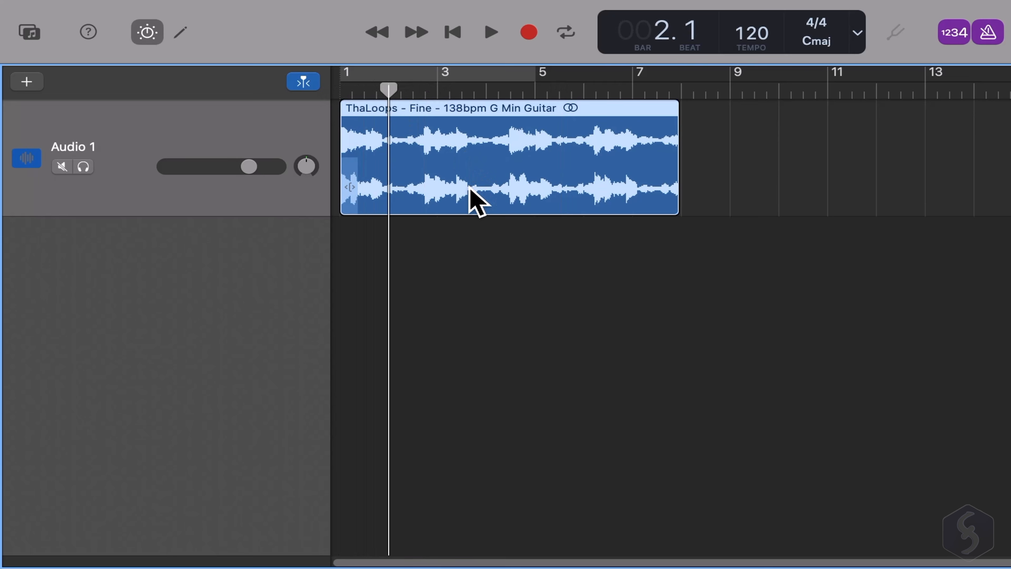
key("Return")
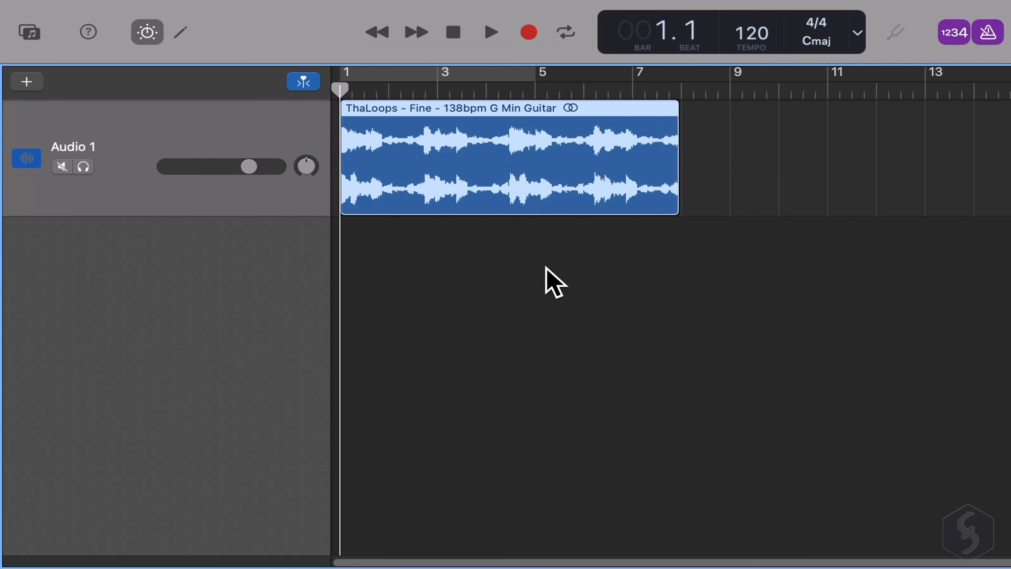
key("space")
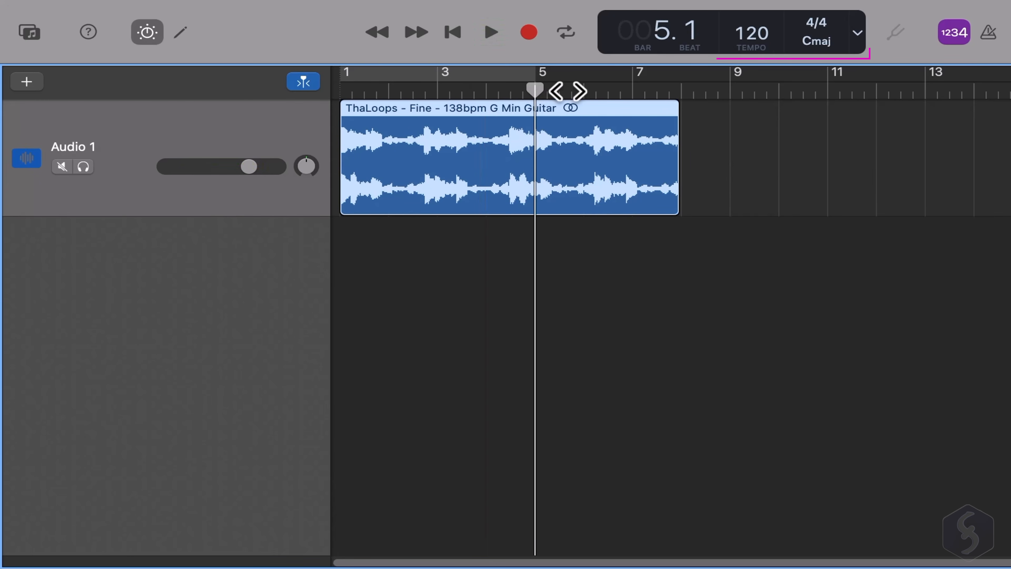
- Move the playhead to bar 6 beat 2 and back through the region to bar 3 beat 4
left_click(595, 88)
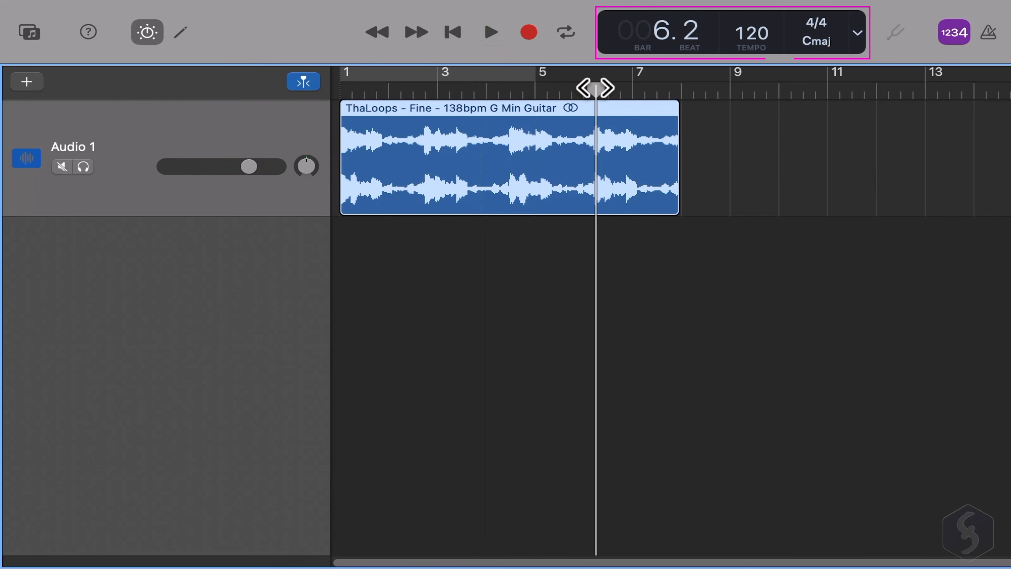
left_click(528, 88)
left_click(474, 88)
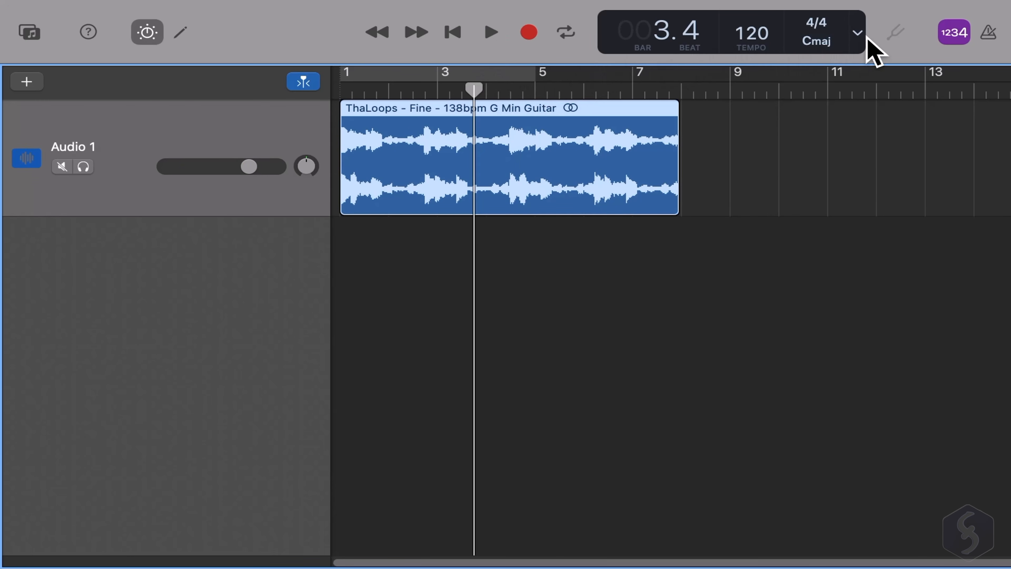
- Try the Beats & Time and Beats display modes and restore the Beats & Project display
left_click(859, 35)
left_click(908, 56)
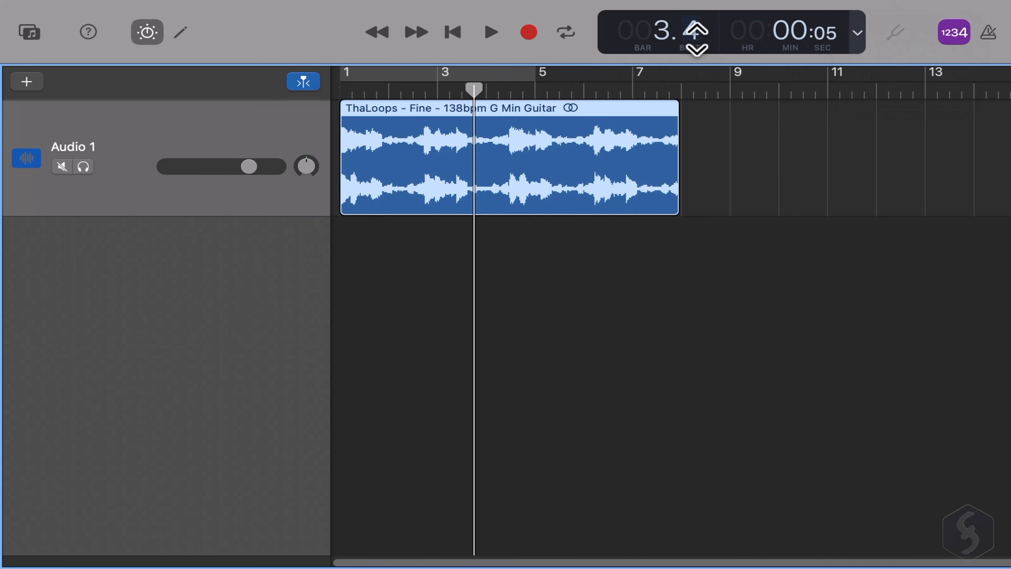
left_click(862, 36)
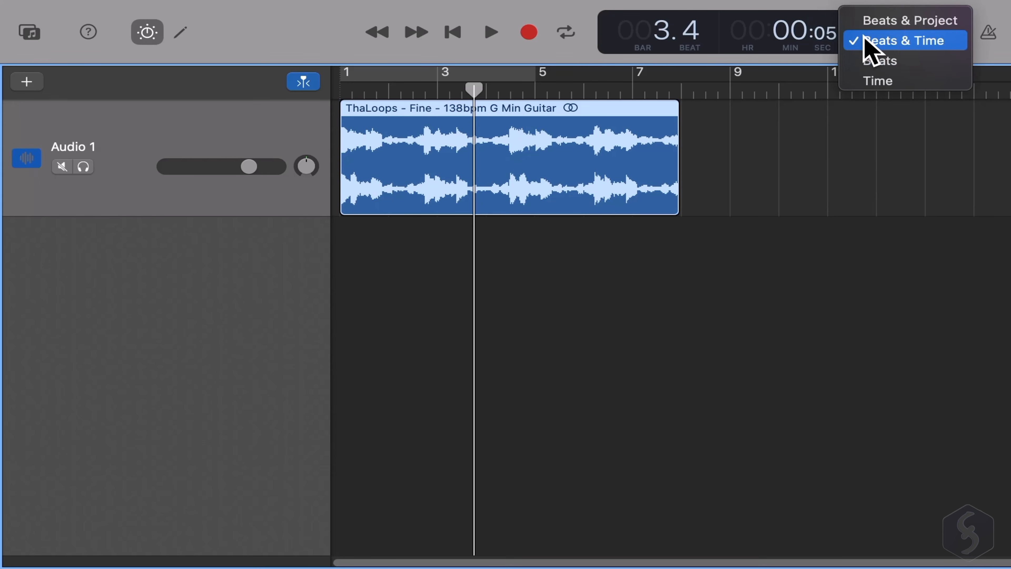
left_click(897, 62)
left_click(862, 34)
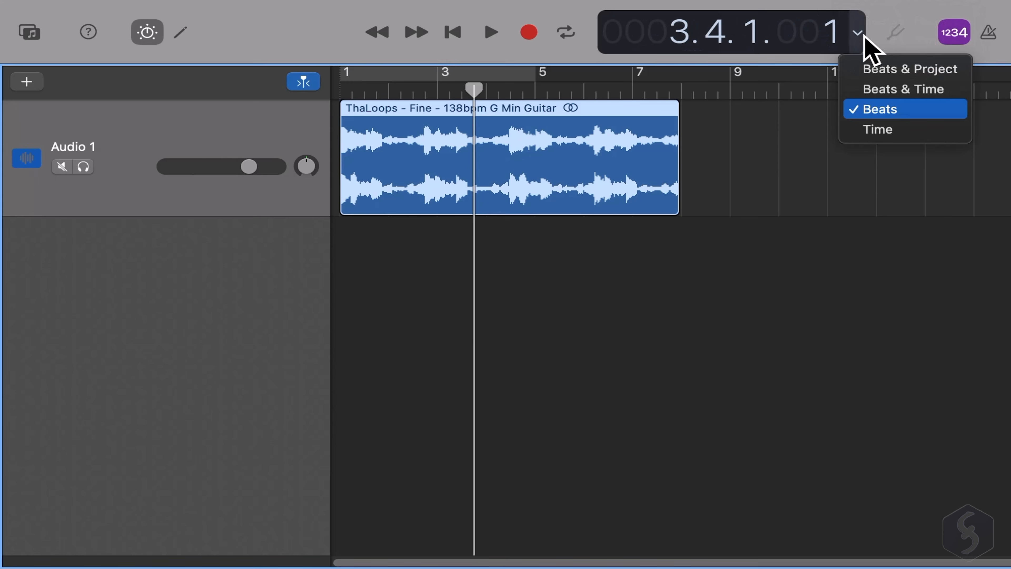
left_click(902, 73)
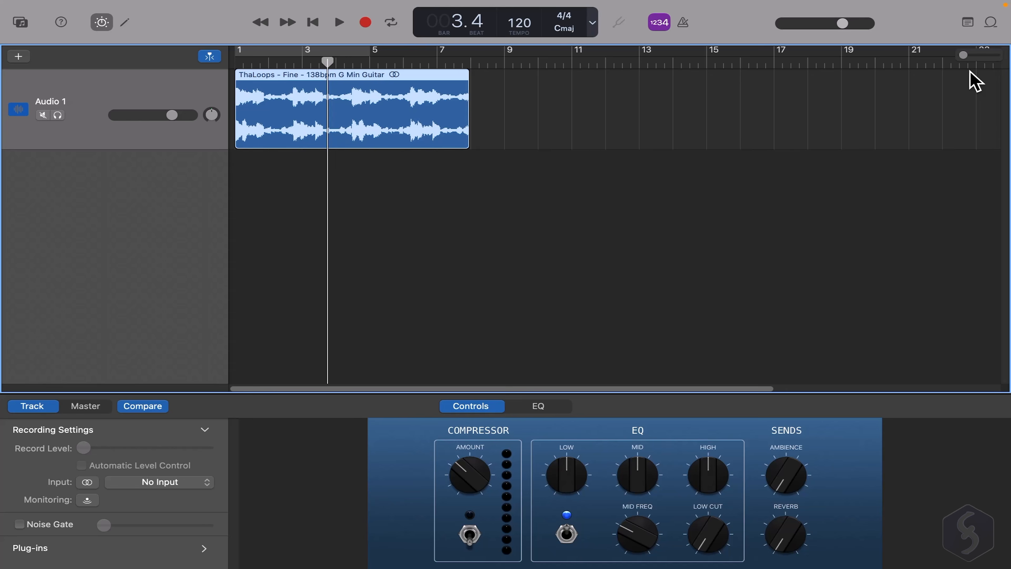
- Play the guitar region from the project start and adjust the master volume during playback
mouse_move(965, 56)
left_mouse_down()
mouse_move(979, 55)
mouse_move(967, 55)
left_mouse_up()
left_click_drag(449, 389, 423, 389)
key("Return")
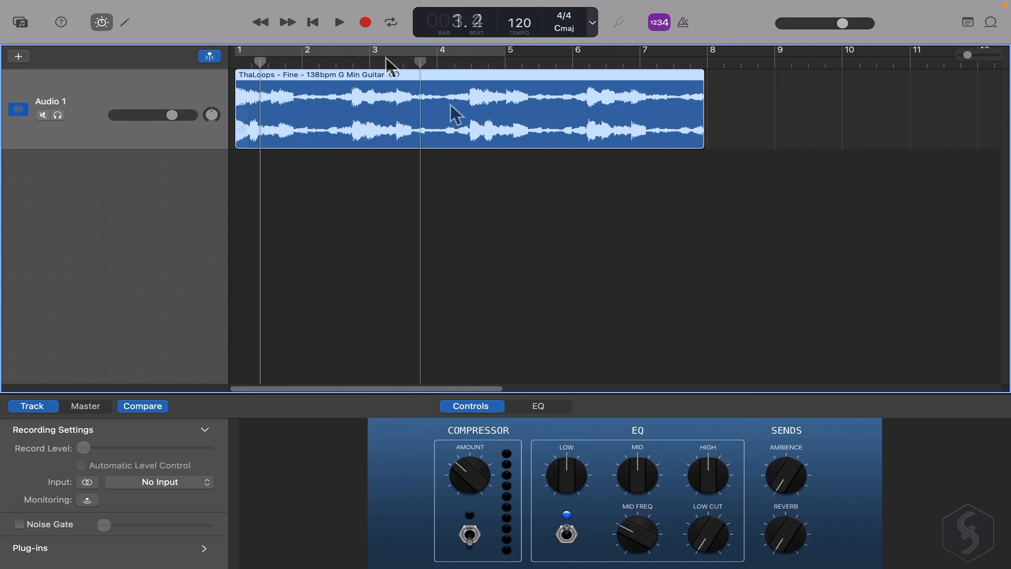
key("space")
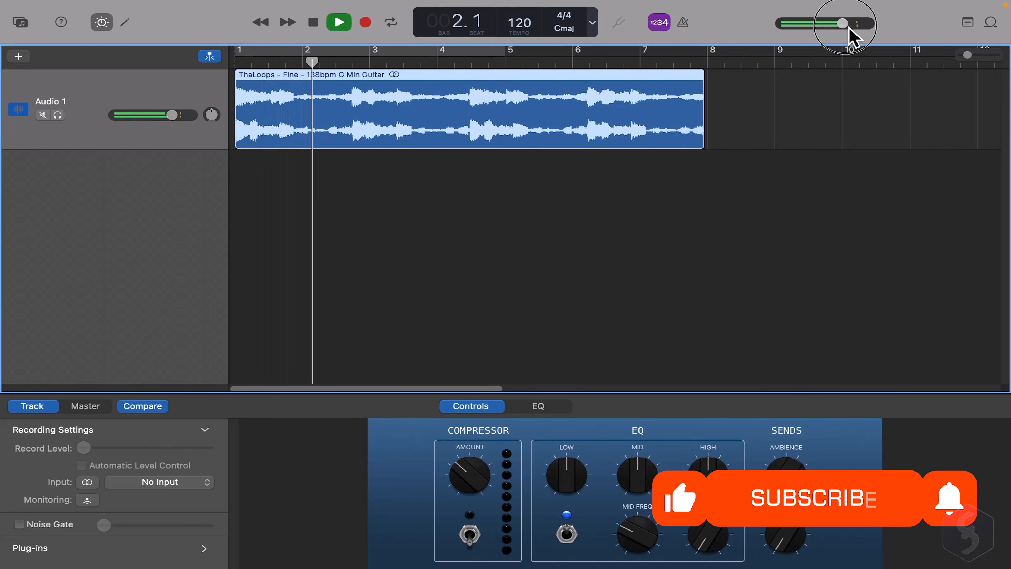
mouse_move(850, 28)
left_mouse_down()
mouse_move(760, 29)
mouse_move(840, 31)
left_mouse_up()
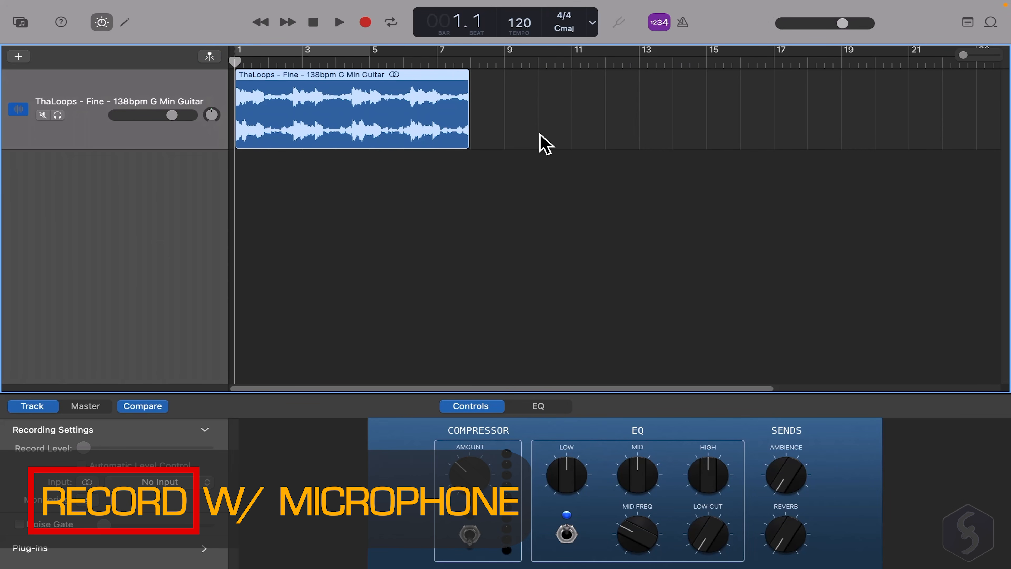
- Add a second Mic or Line audio track that records from Input 1, and hide the Library
left_click(19, 56)
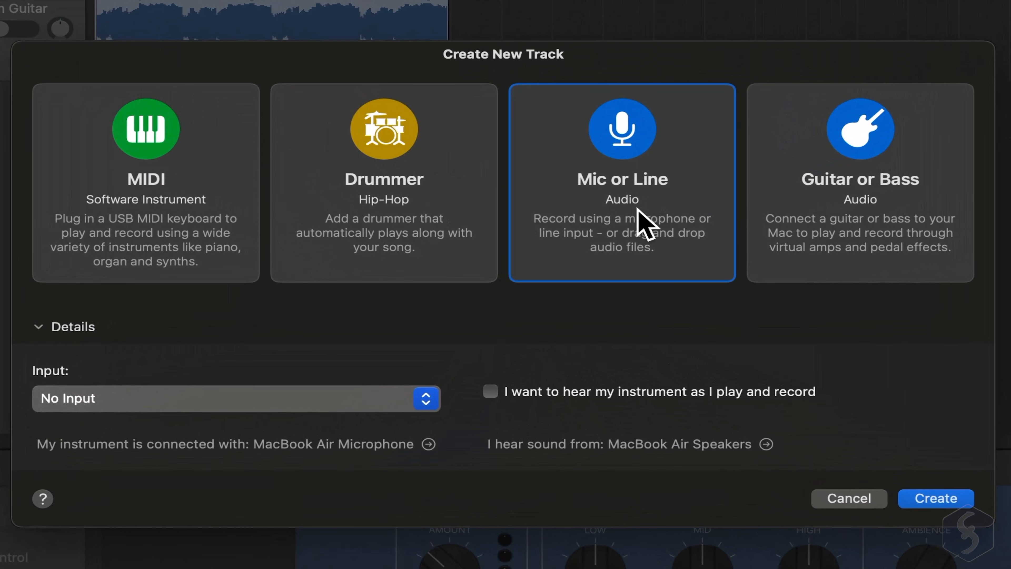
left_click(434, 399)
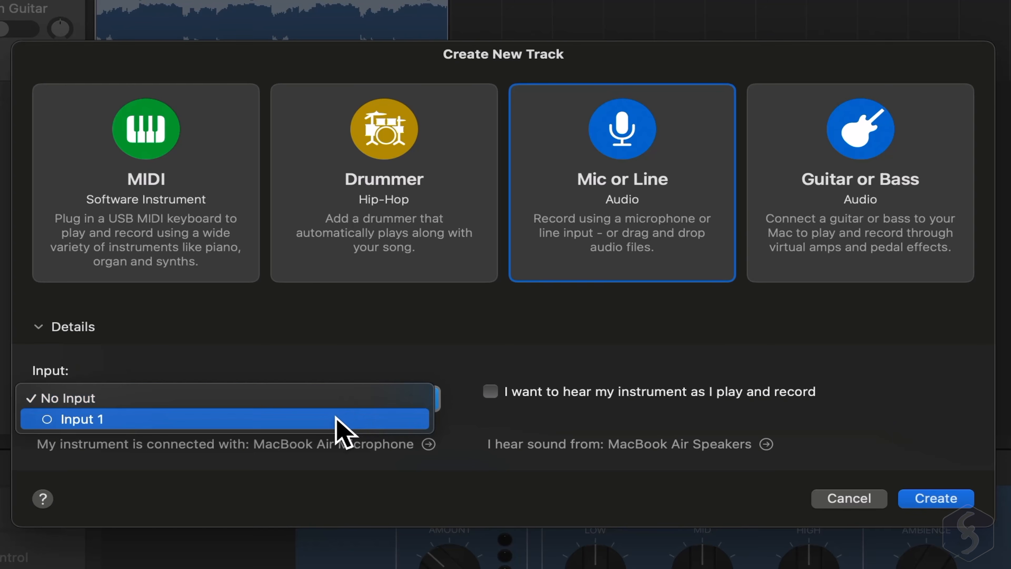
left_click(320, 421)
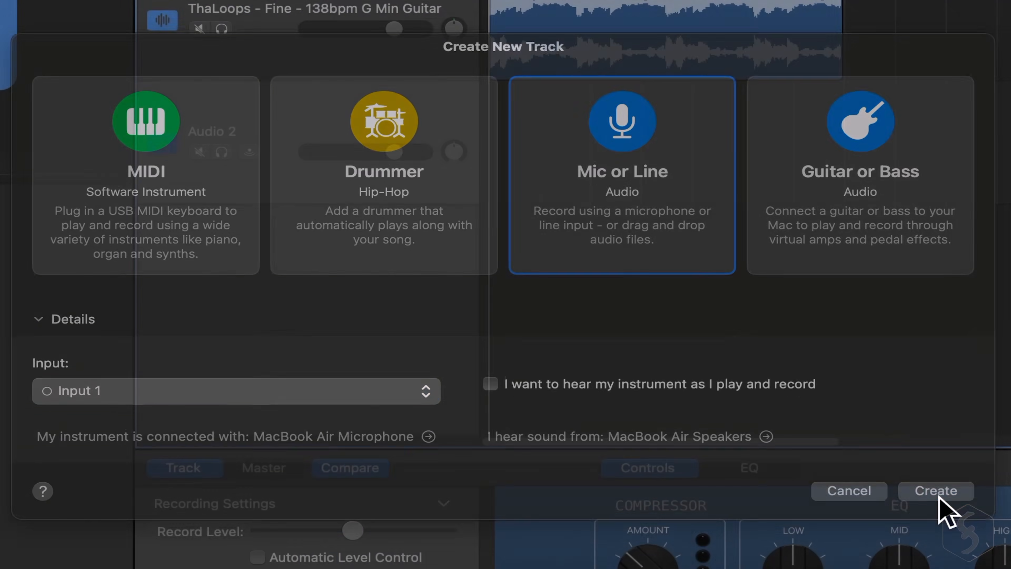
left_click(943, 503)
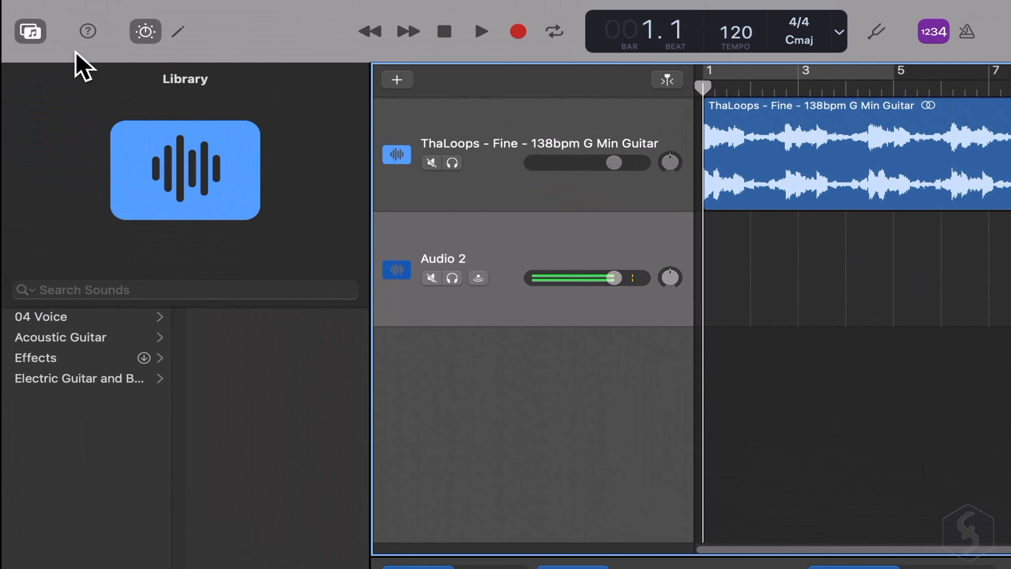
left_click(42, 37)
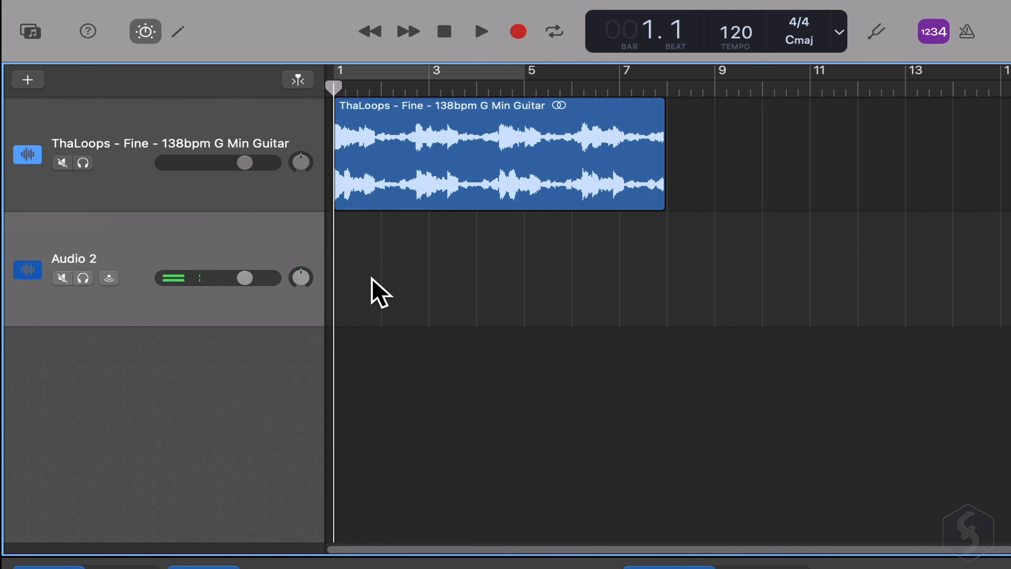
- Record a microphone take on the Audio 2 track from bar 9 beat 2 and stop the recording
left_click(518, 31)
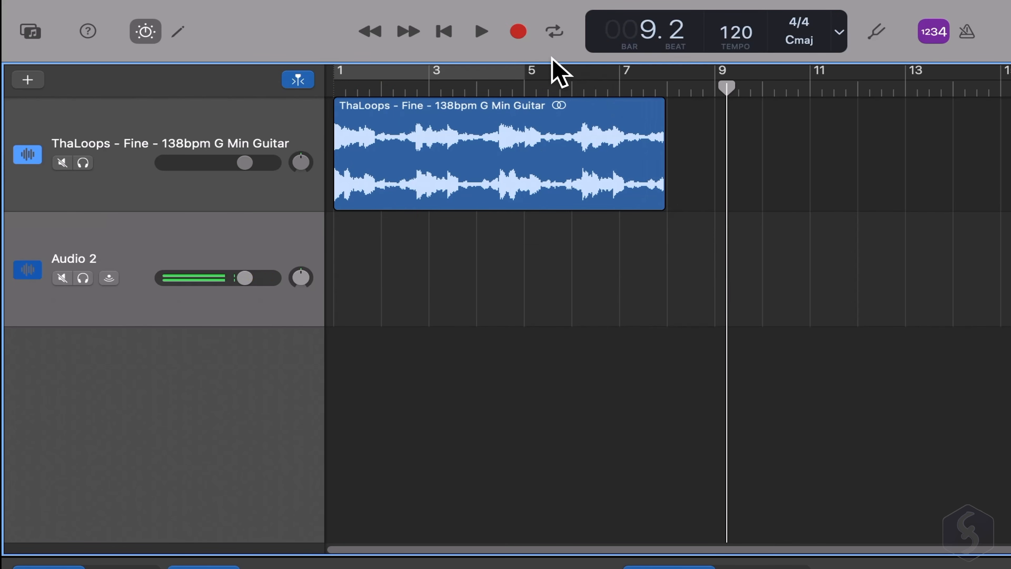
left_click(518, 33)
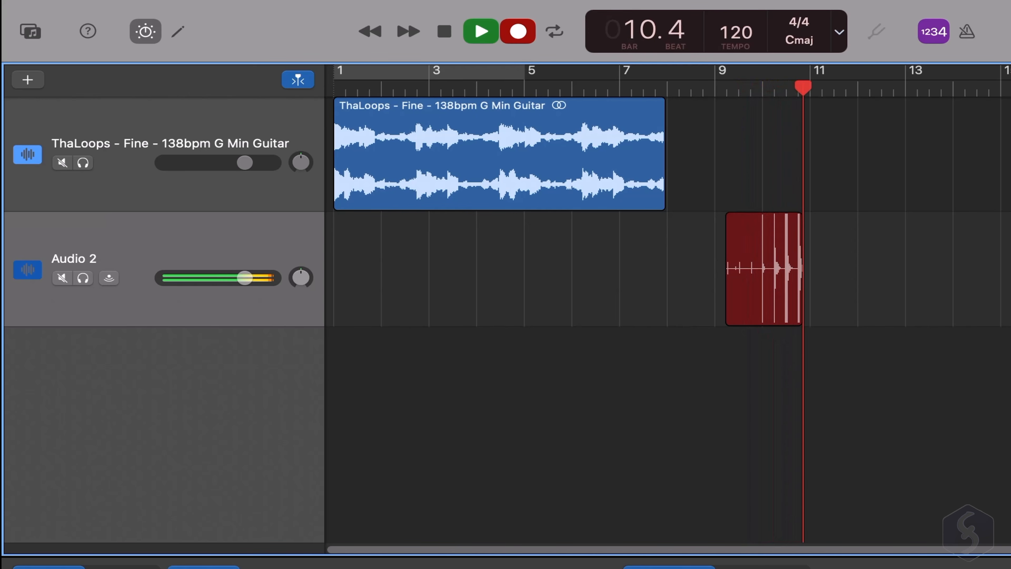
key("space")
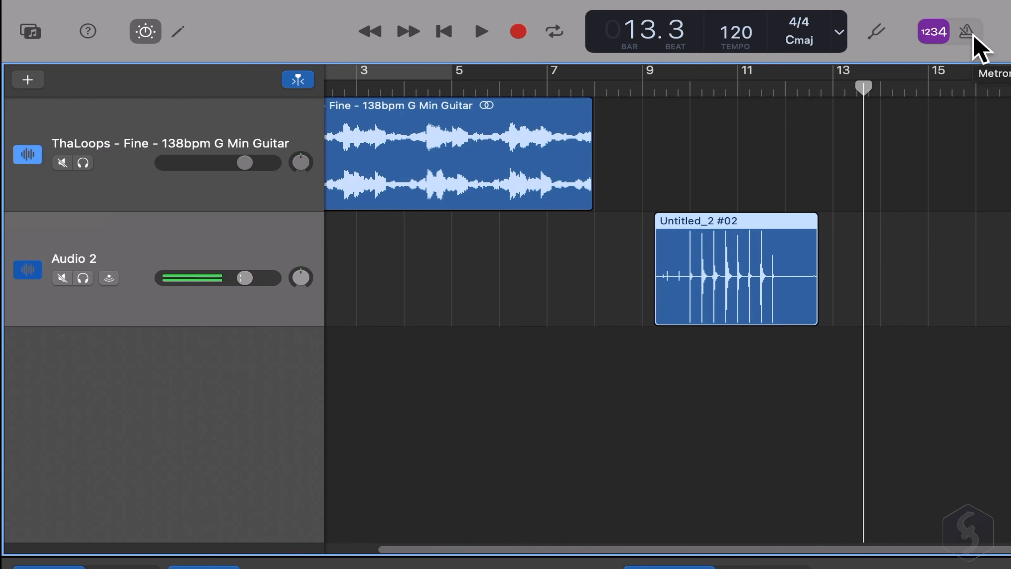
- Turn on the metronome and start recording on the Audio 2 track
left_click(971, 33)
left_click(531, 30)
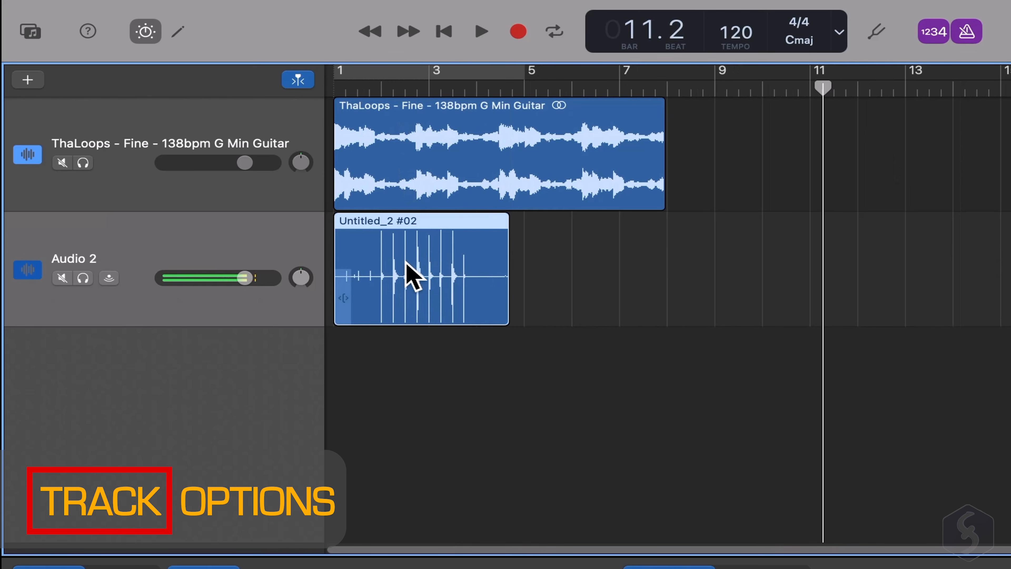
- Select the ThaLoops guitar track and reselect the Audio 2 track
left_click(160, 192)
left_click(153, 226)
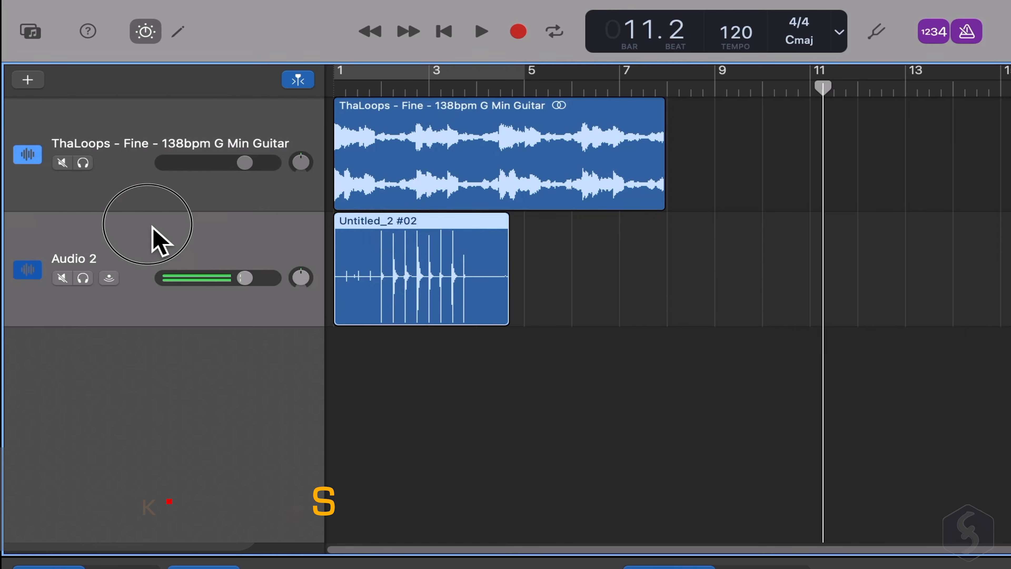
left_click(135, 199)
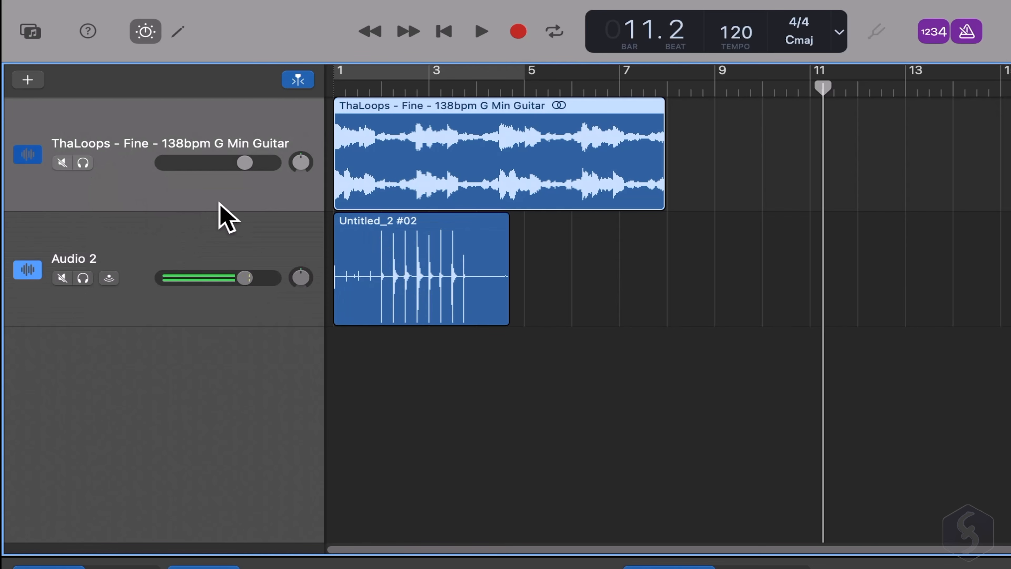
right_click(144, 186)
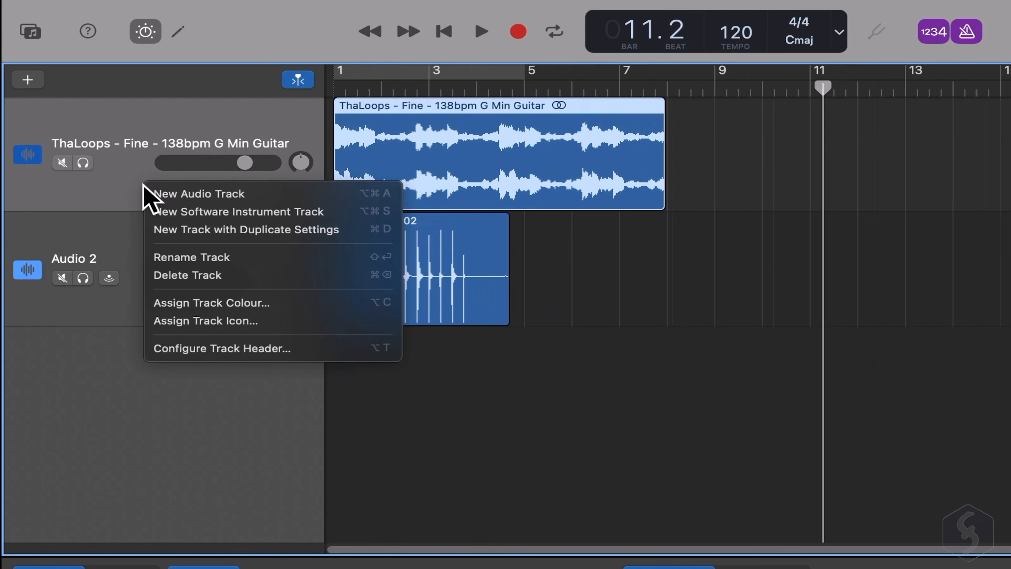
left_click(183, 259)
key("Escape")
- Delete the Audio 2 track together with its region and undo the deletion
right_click(185, 225)
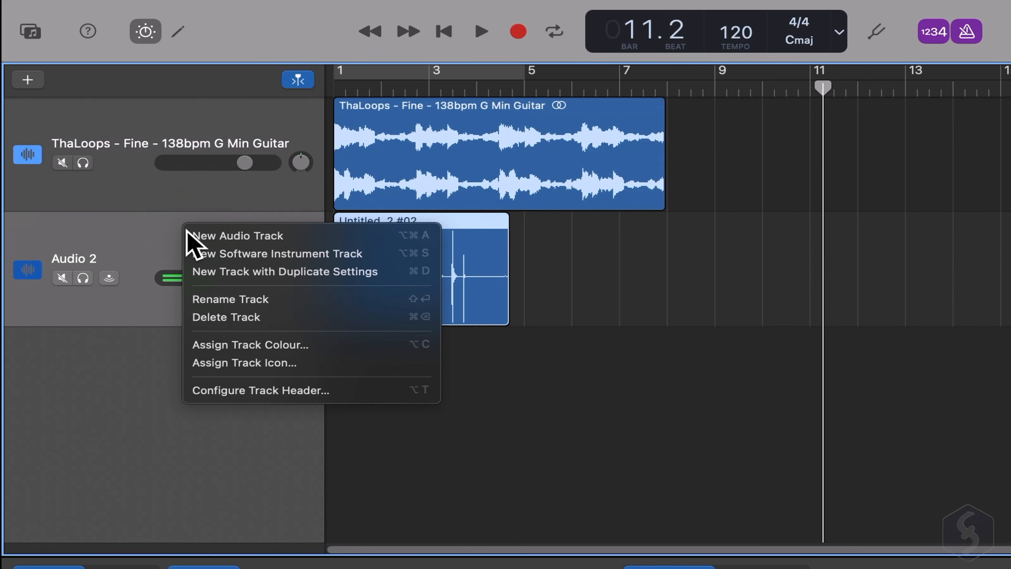
left_click(276, 317)
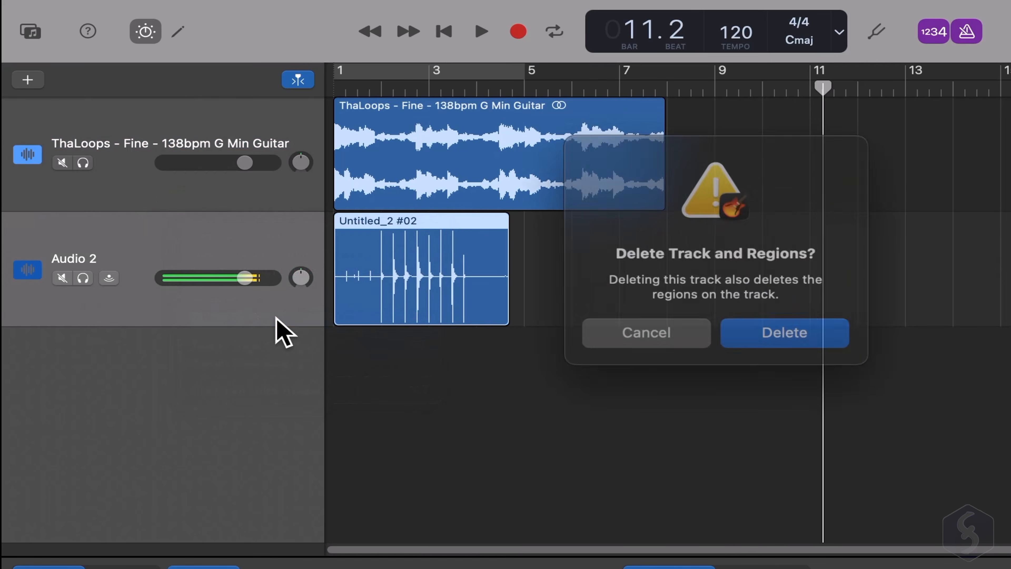
left_click(816, 330)
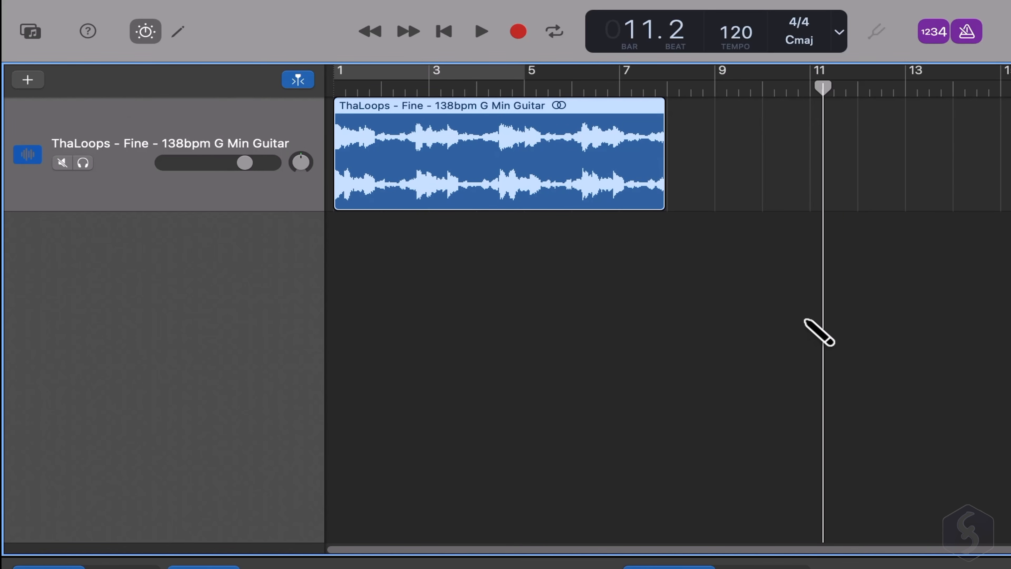
key("super+z")
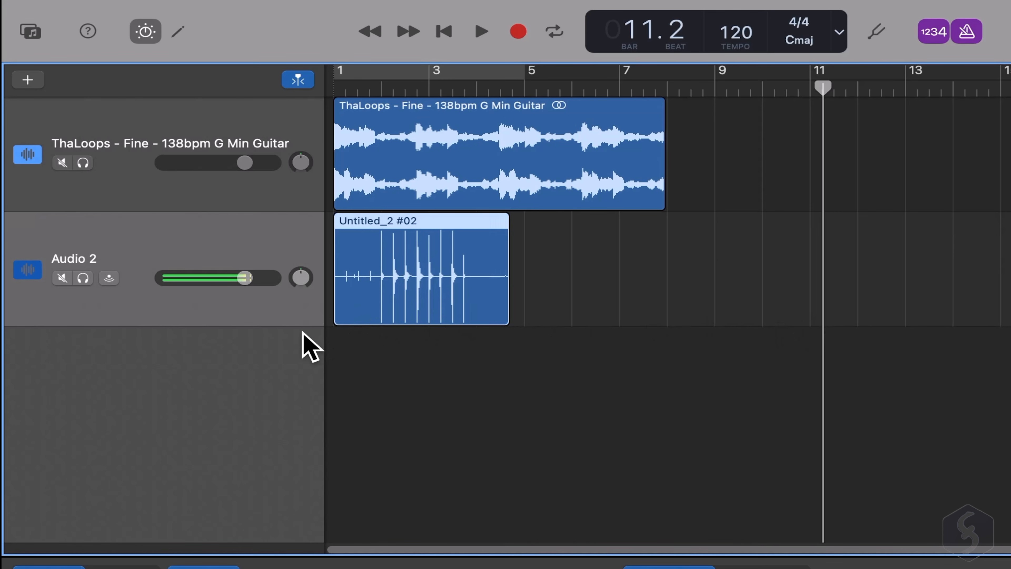
- Turn off the metronome and start playback near the beginning of bar 1
left_click(368, 86)
key("k")
key("space")
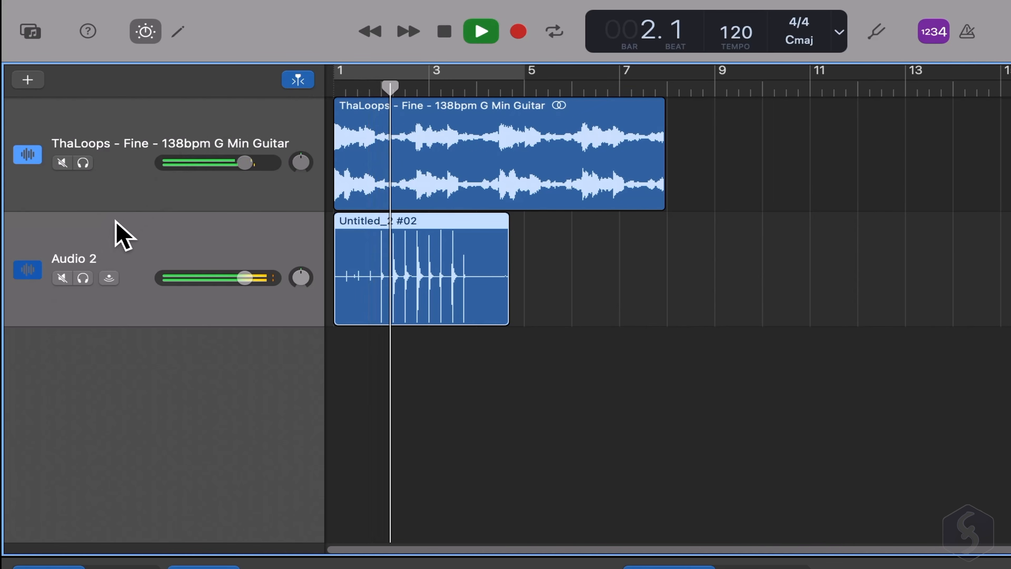
- Mute and unmute the Audio 2 track during playback and stop the project
left_click(62, 277)
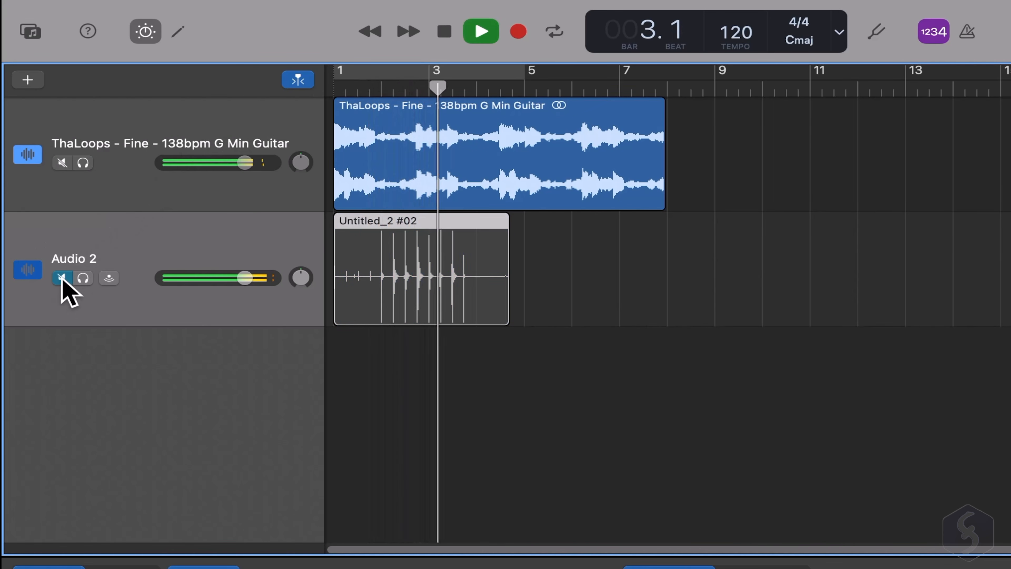
left_click(62, 277)
key("space")
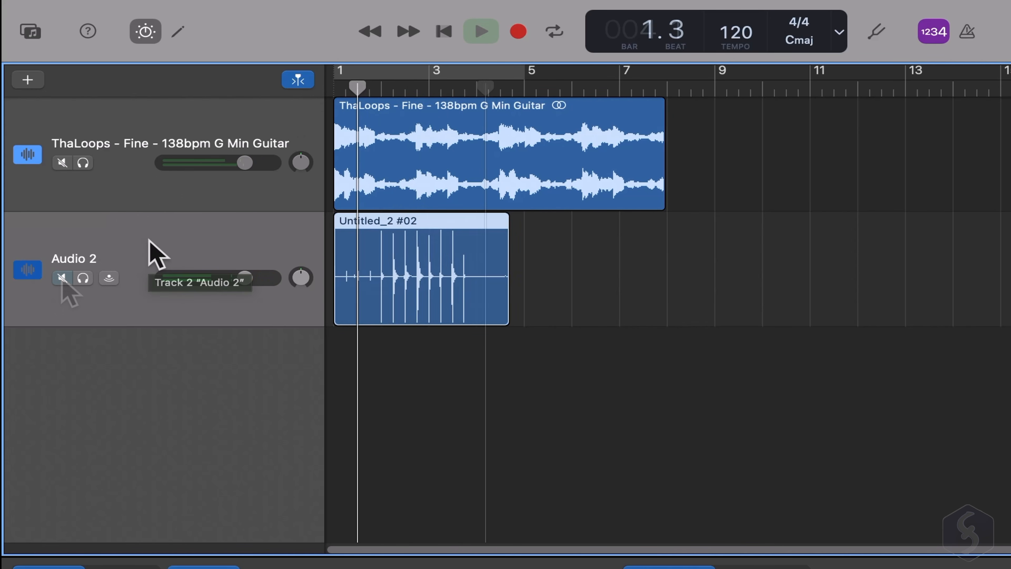
- Restart playback and switch solo on and off for the Audio 2 track
key("space")
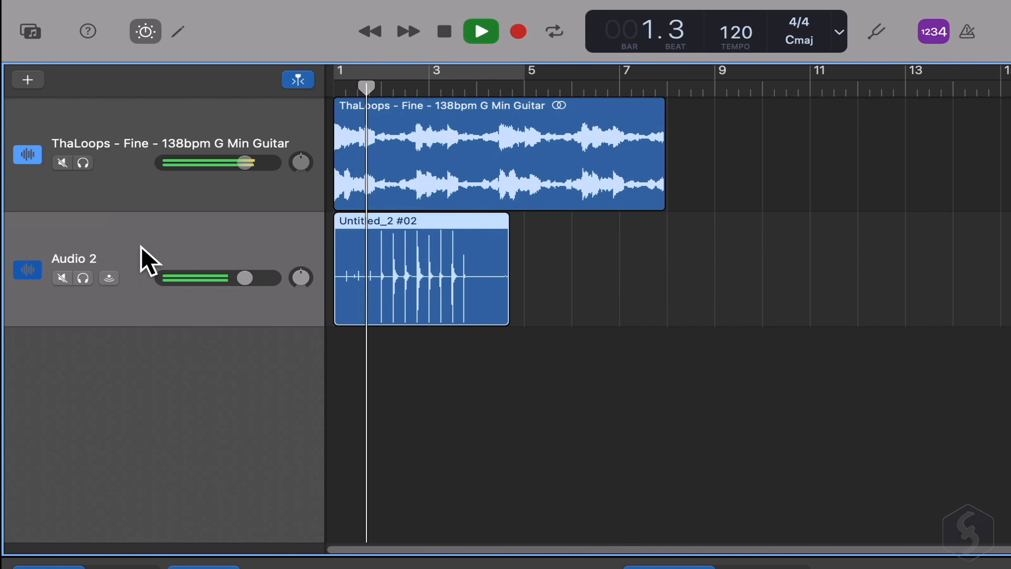
left_click(83, 279)
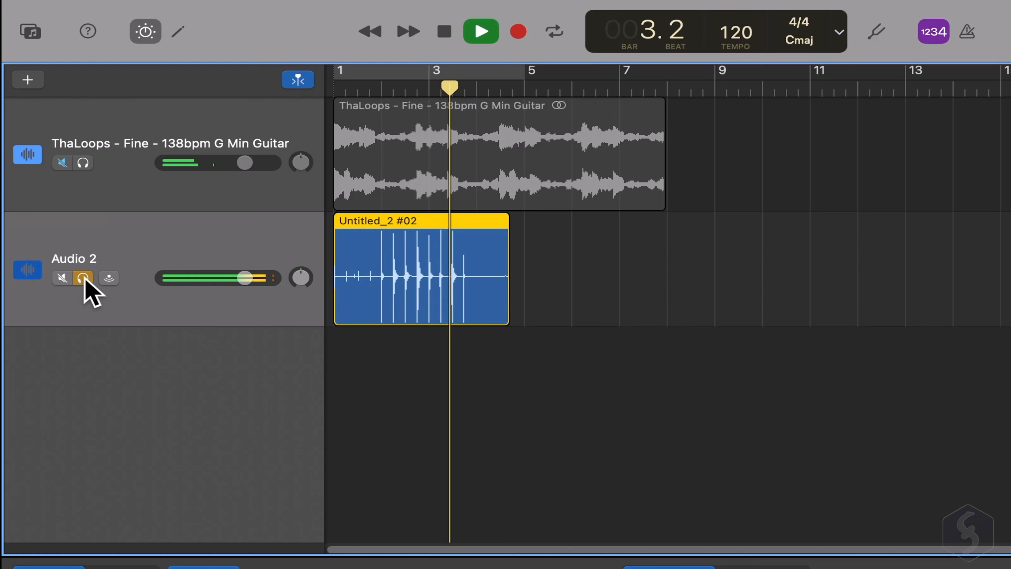
left_click(83, 278)
- With Audio 2 muted, replay from bar 1 while adjusting the ThaLoops guitar track's volume and pan
left_click(61, 277)
left_click(338, 89)
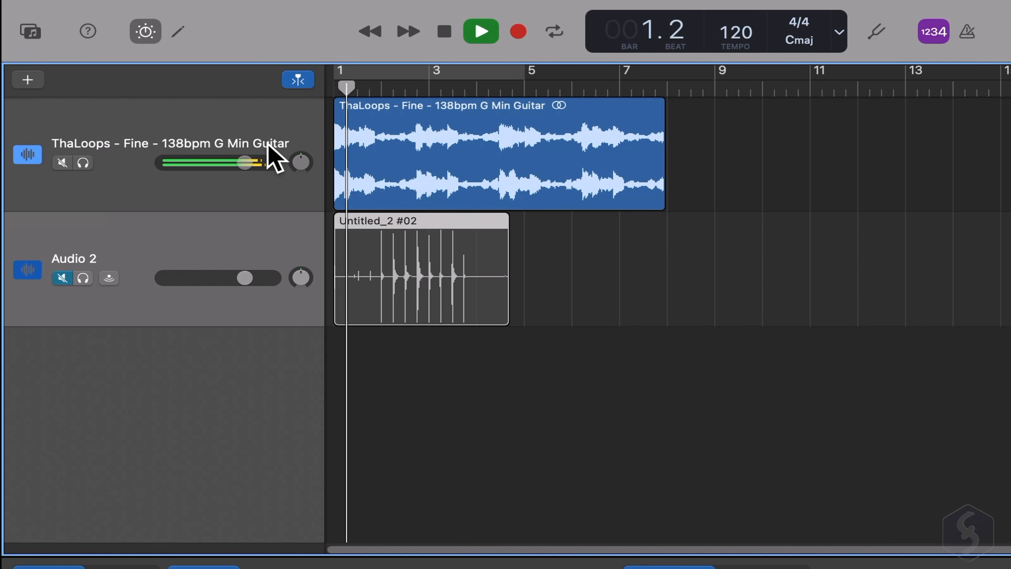
mouse_move(249, 167)
left_mouse_down()
mouse_move(221, 166)
mouse_move(243, 166)
left_mouse_up()
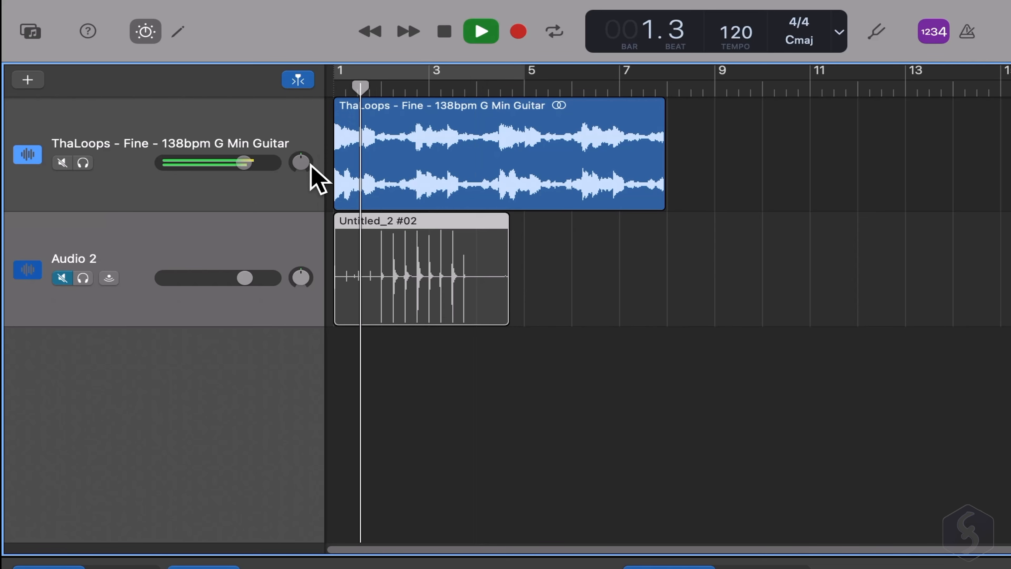
left_click_drag(308, 164, 308, 190)
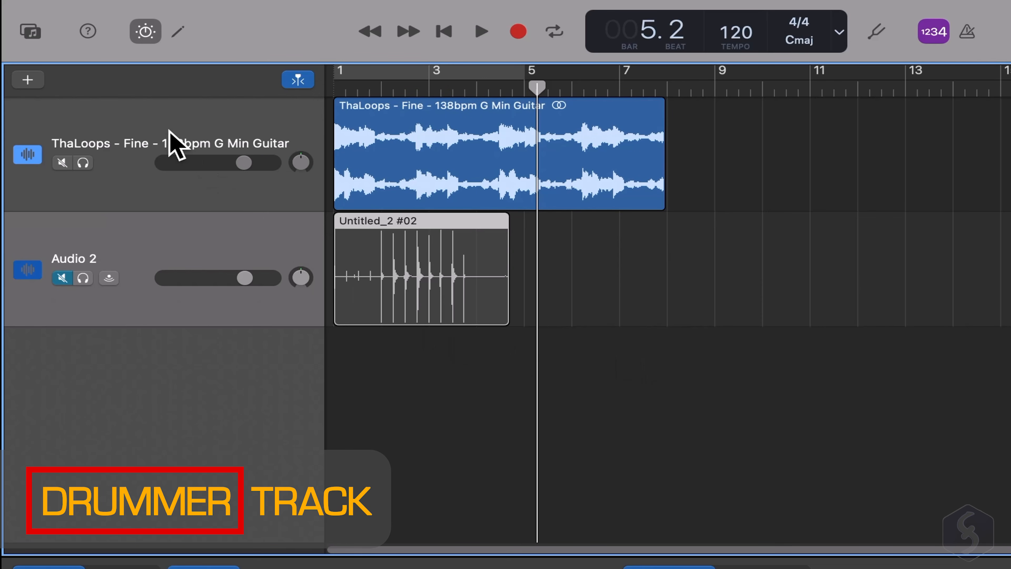
- Add a new Hip-Hop Drummer track to the project
left_click(40, 83)
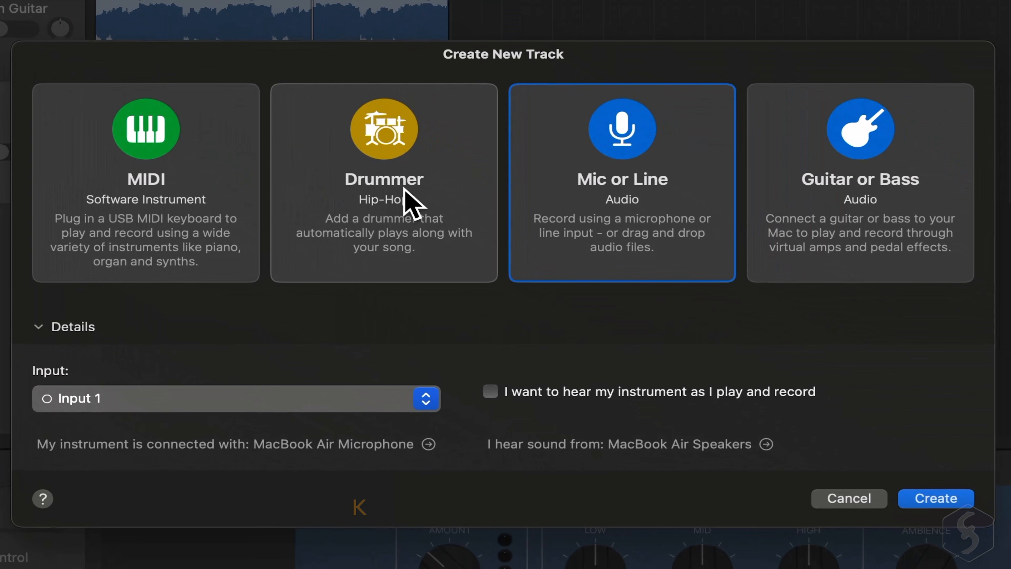
left_click(435, 195)
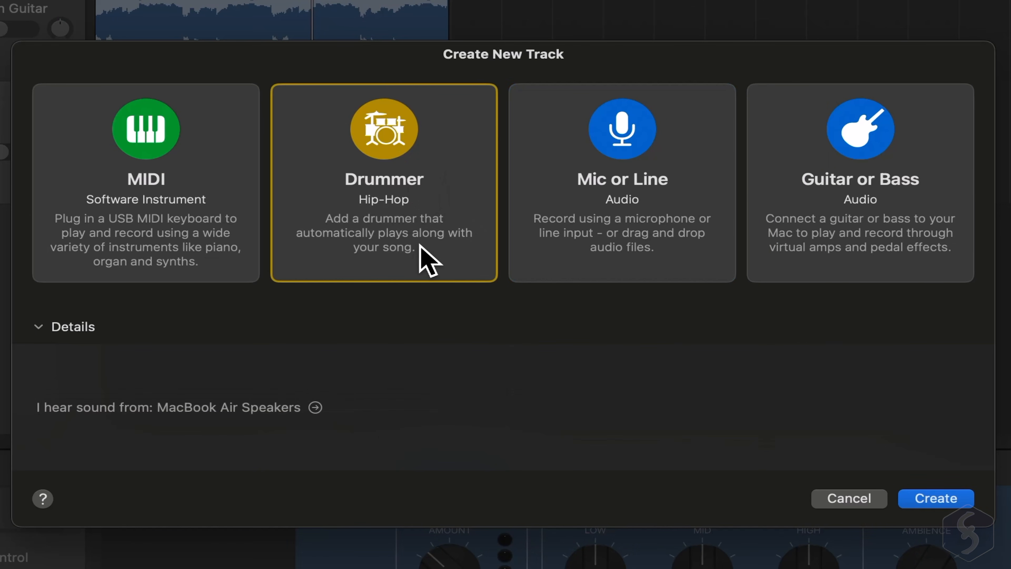
left_click(936, 501)
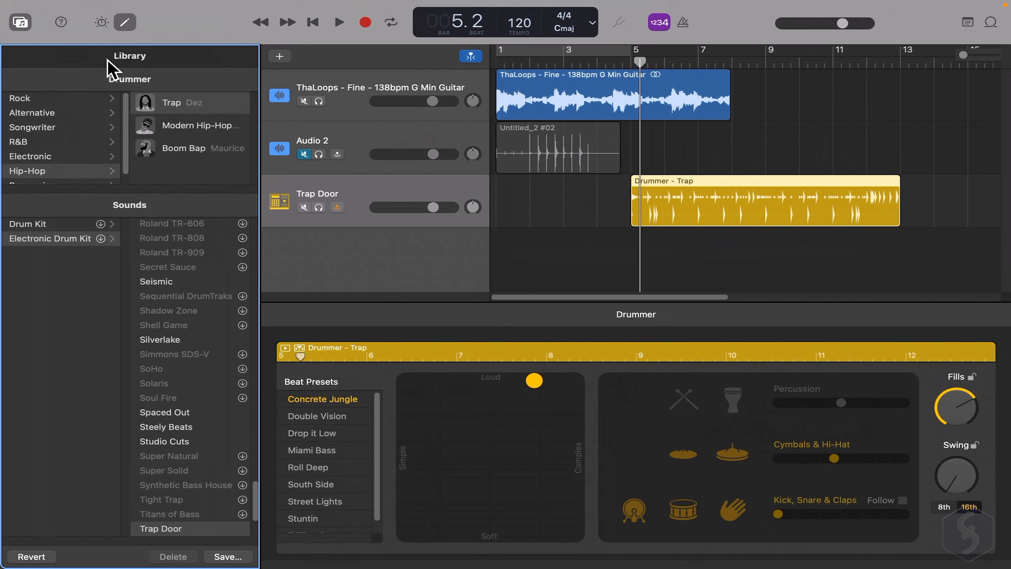
- Hide and show the Library again, and do the same with the Drummer editor
left_click(23, 27)
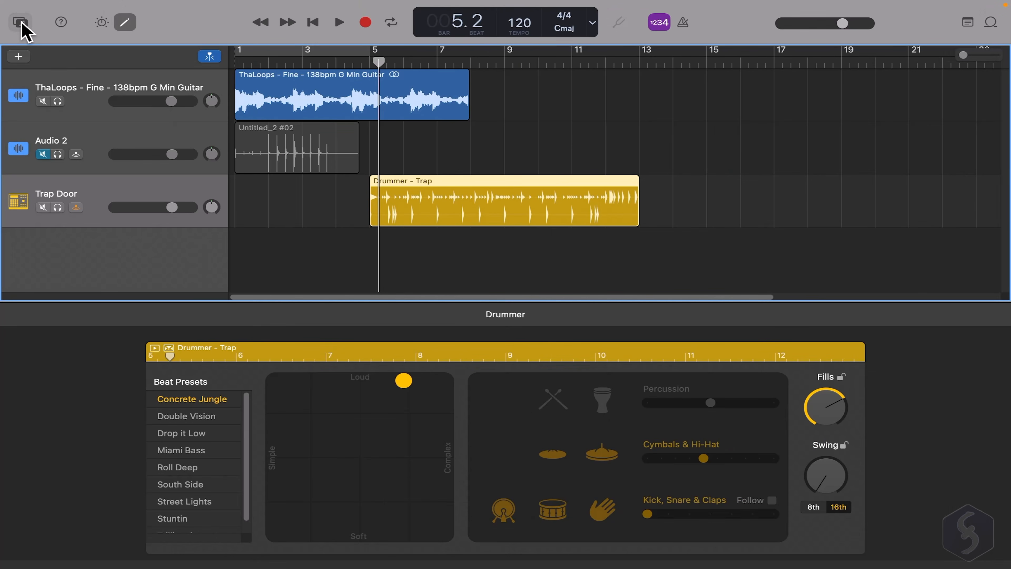
left_click(22, 25)
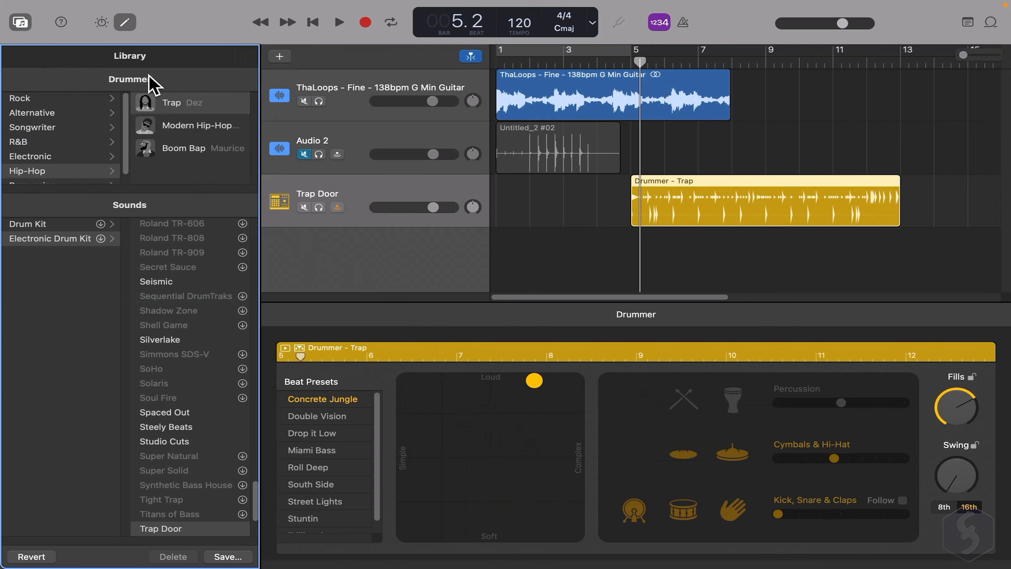
left_click(127, 25)
left_click(127, 25)
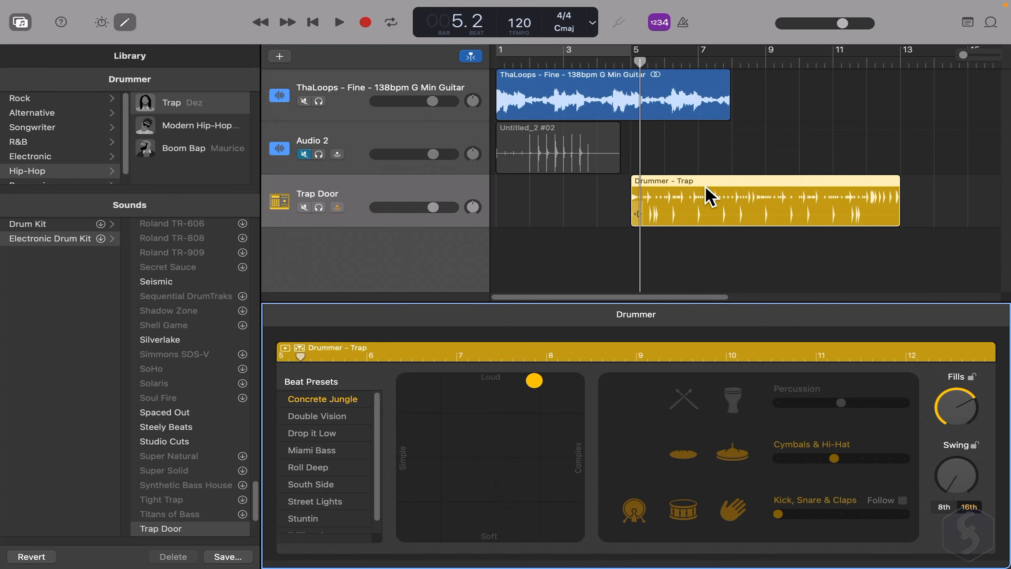
- Solo the Trap Door drummer track and play about two bars of it
left_click(319, 207)
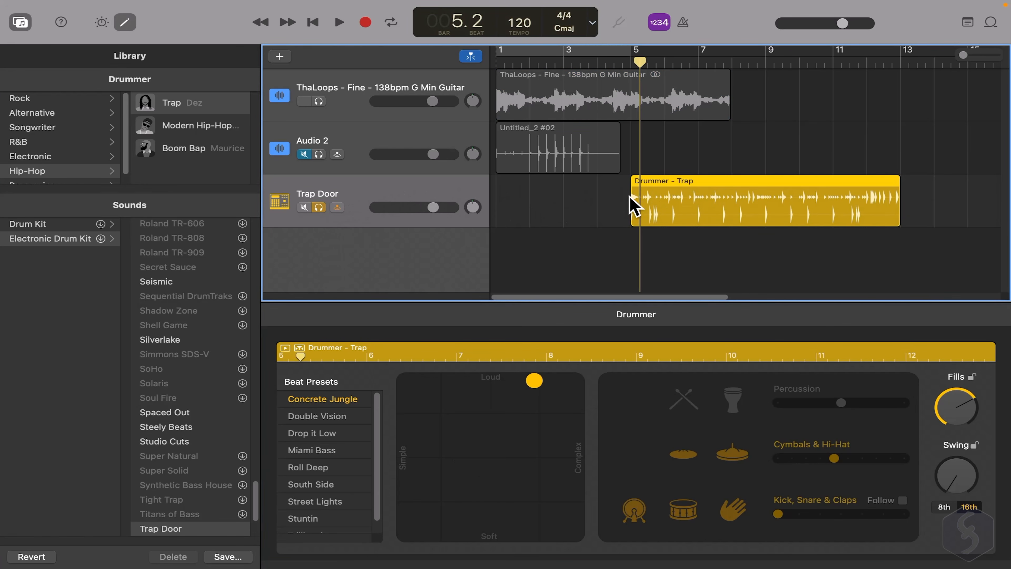
key("space")
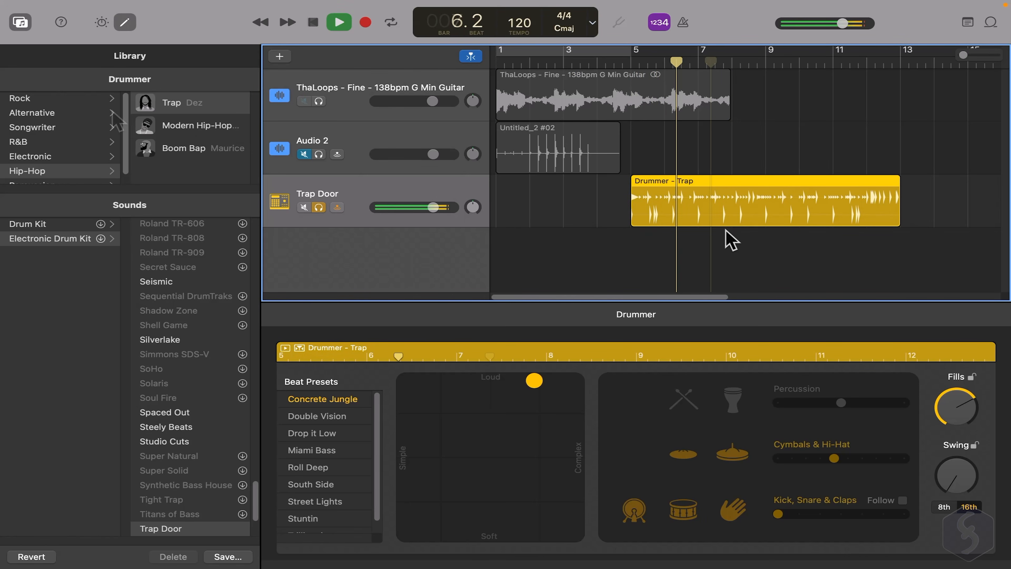
key("space")
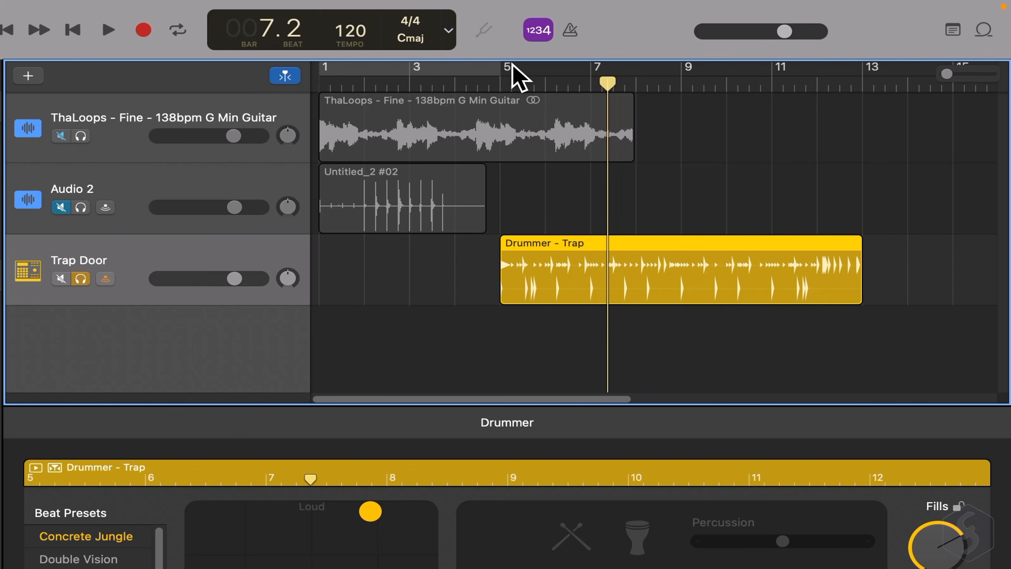
- Set a cycle area over the drummer region from bar 5 to bar 13 and play it in a loop
left_click_drag(505, 75, 855, 77)
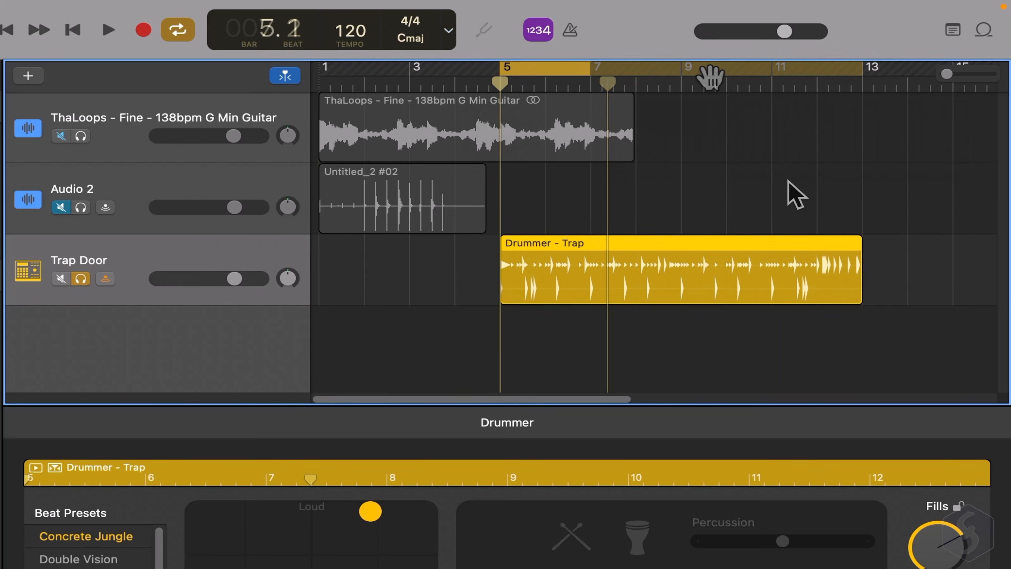
key("space")
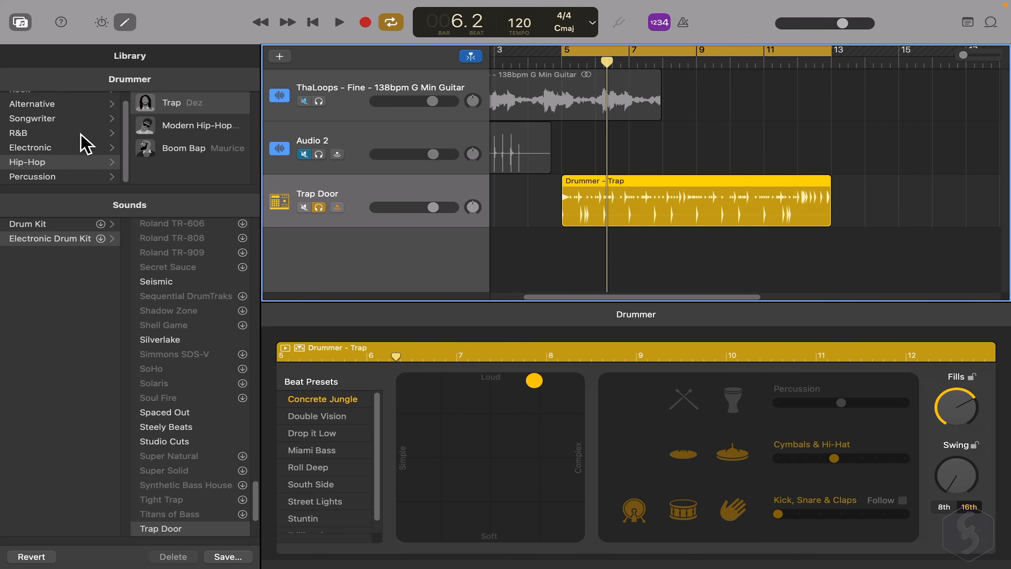
- Browse the drummers by genre, including Percussion, Electronic, R&B and Songwriter, and return to the Trap drummer under Hip-Hop
left_click_drag(126, 131, 131, 165)
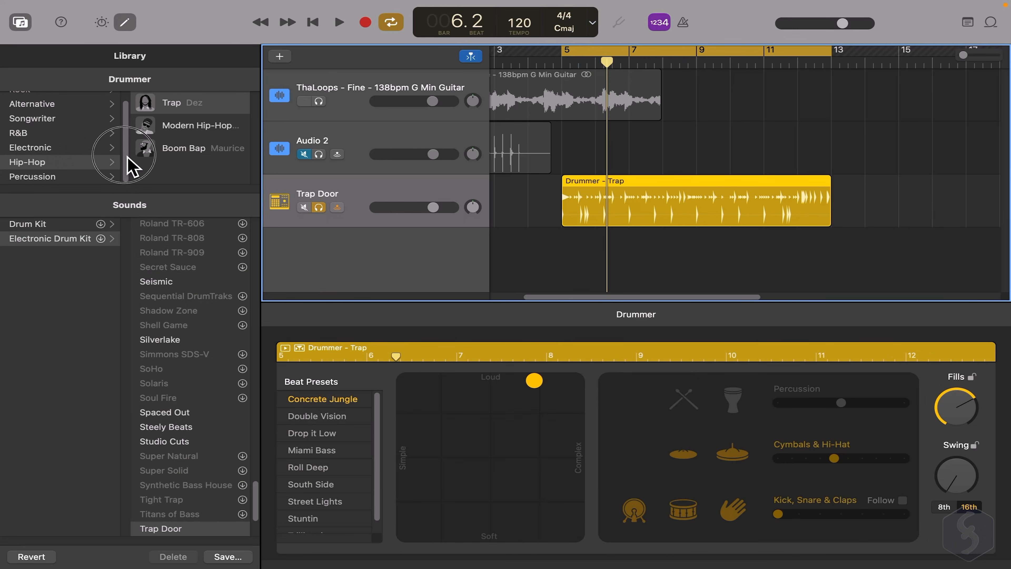
left_click(67, 177)
left_click(68, 161)
left_click(65, 148)
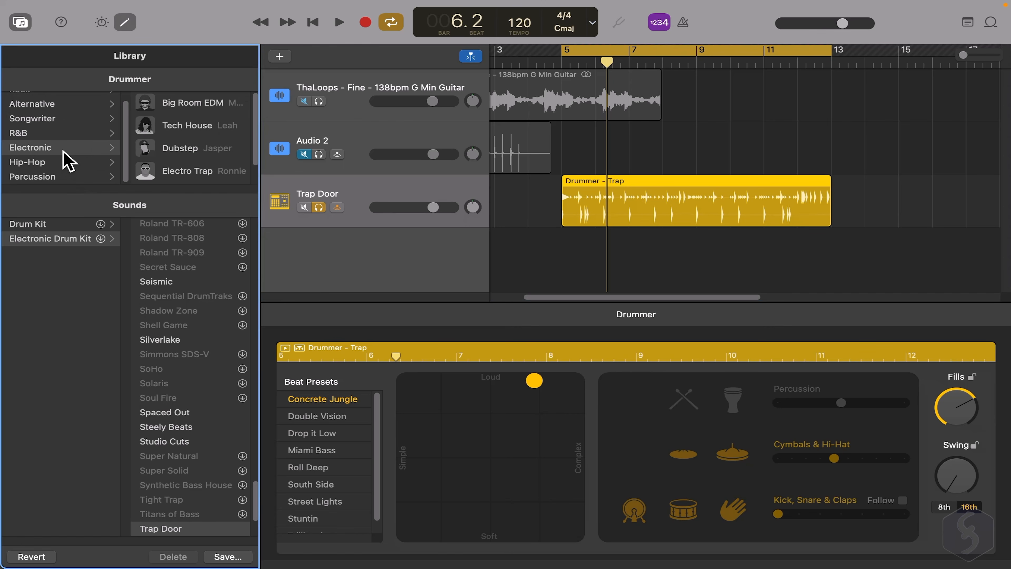
left_click(65, 133)
left_click(65, 119)
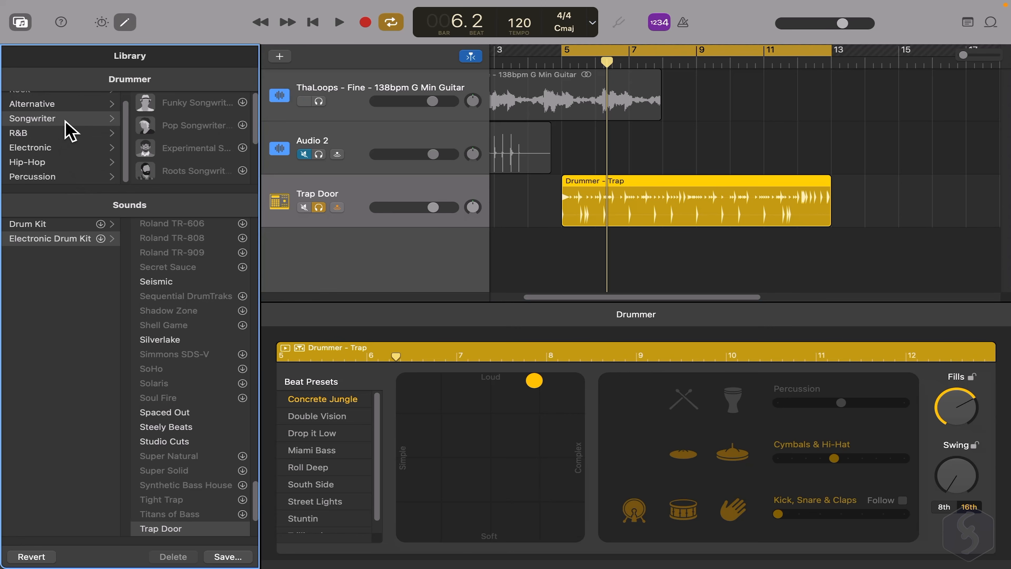
left_click(50, 167)
left_click(167, 106)
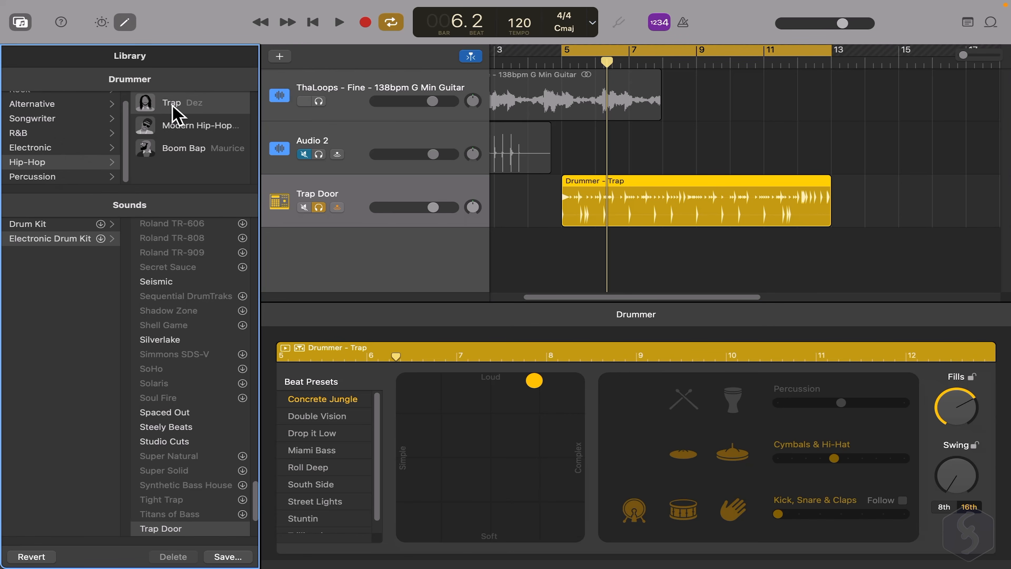
- Change the drummer track's sound to Beat Machine from the Electronic Drum Kit sounds and audition it
left_click(69, 225)
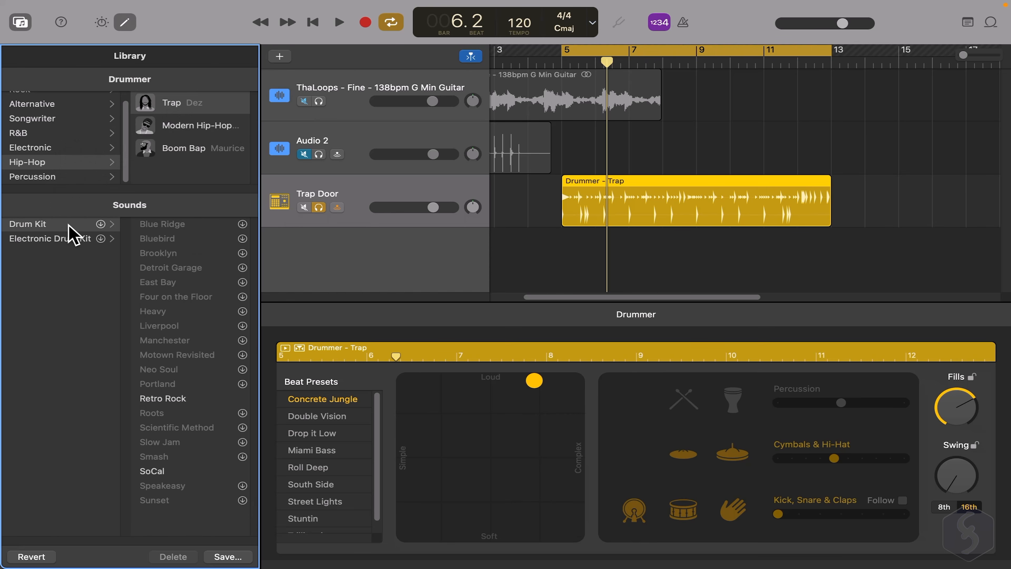
left_click(67, 239)
left_click(195, 528)
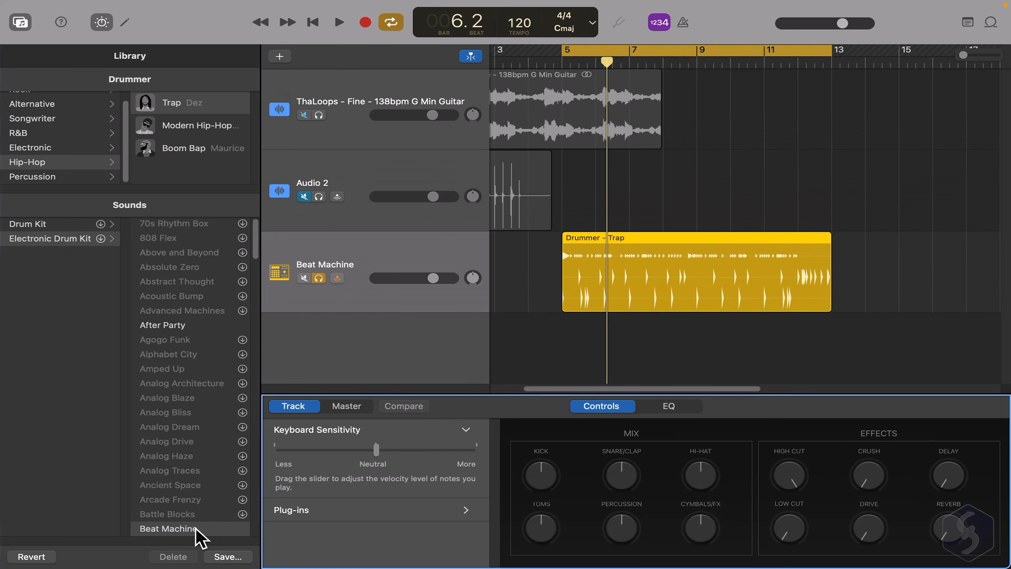
key("space")
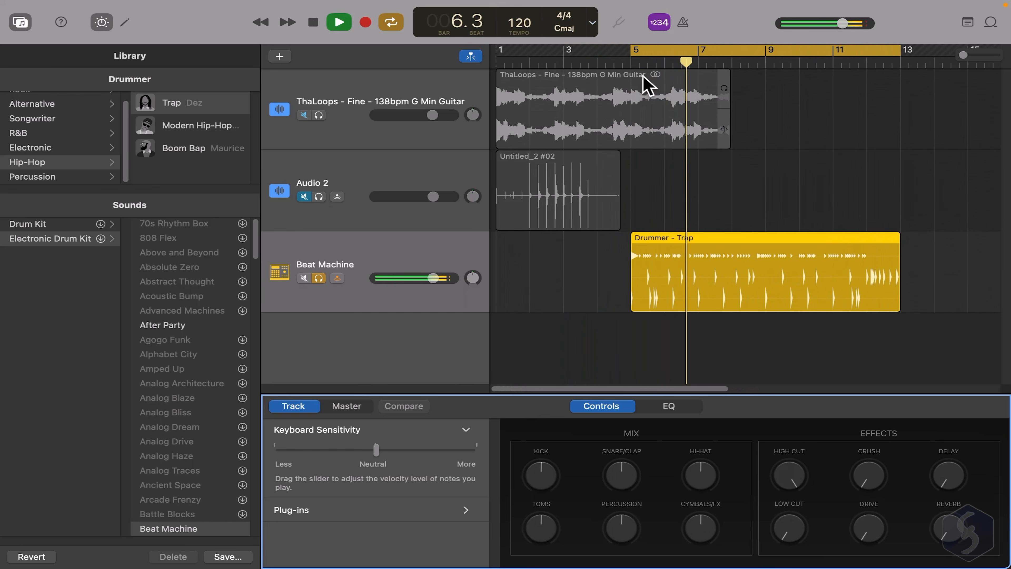
key("space")
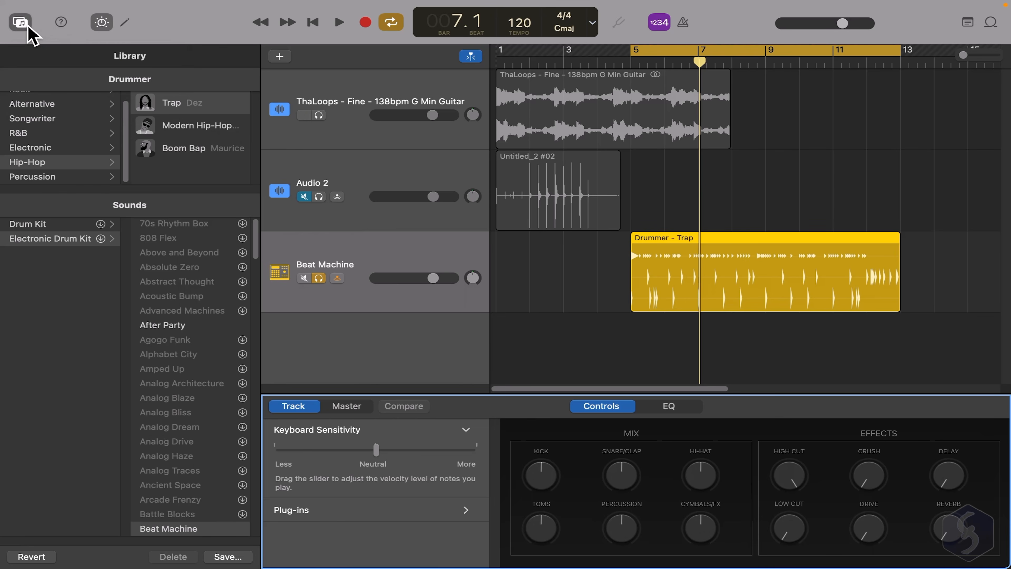
- Hide the Library, reopen the Drummer editor and apply the Double Vision beat preset
left_click(21, 22)
left_click(126, 23)
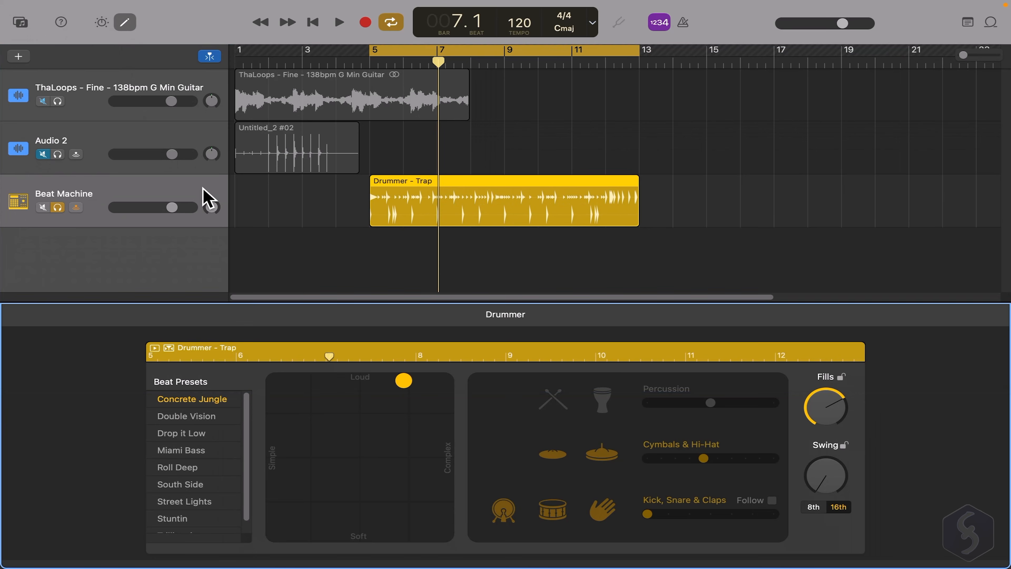
left_click(202, 416)
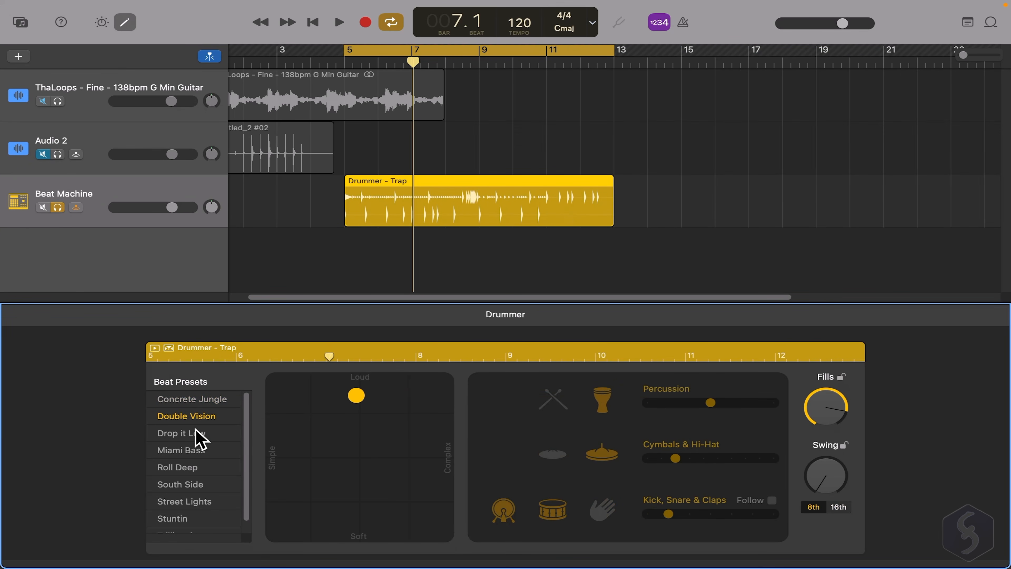
- Try the Drop it Low and Miami Bass beat presets, apply Roll Deep, and play the cycled drummer region
left_click(198, 433)
left_click(198, 450)
left_click(190, 467)
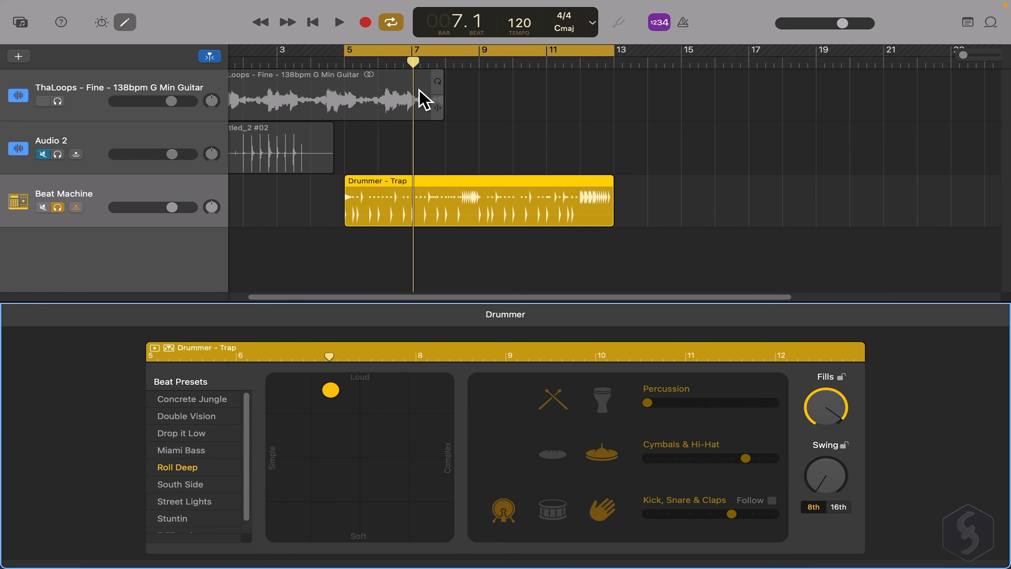
left_click(355, 62)
key("space")
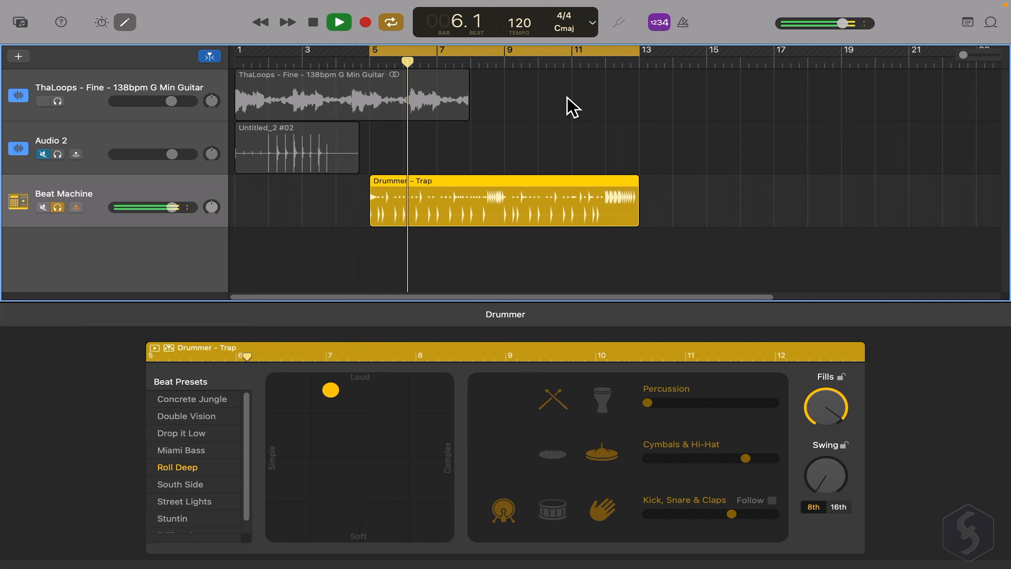
key("space")
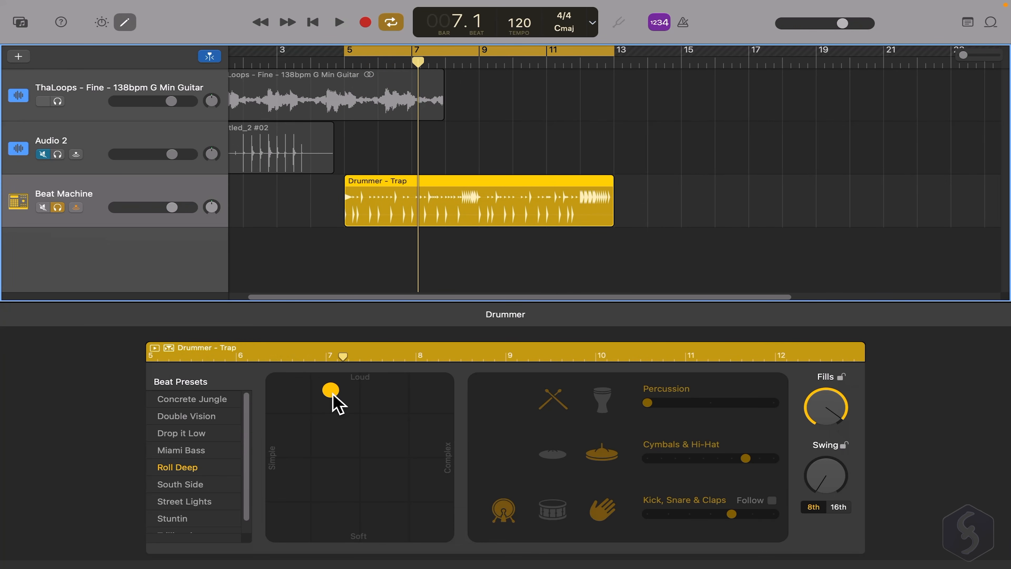
- Shift the drummer's performance towards complex, move it to simple and soft, and audition the beat
left_click_drag(332, 397, 424, 423)
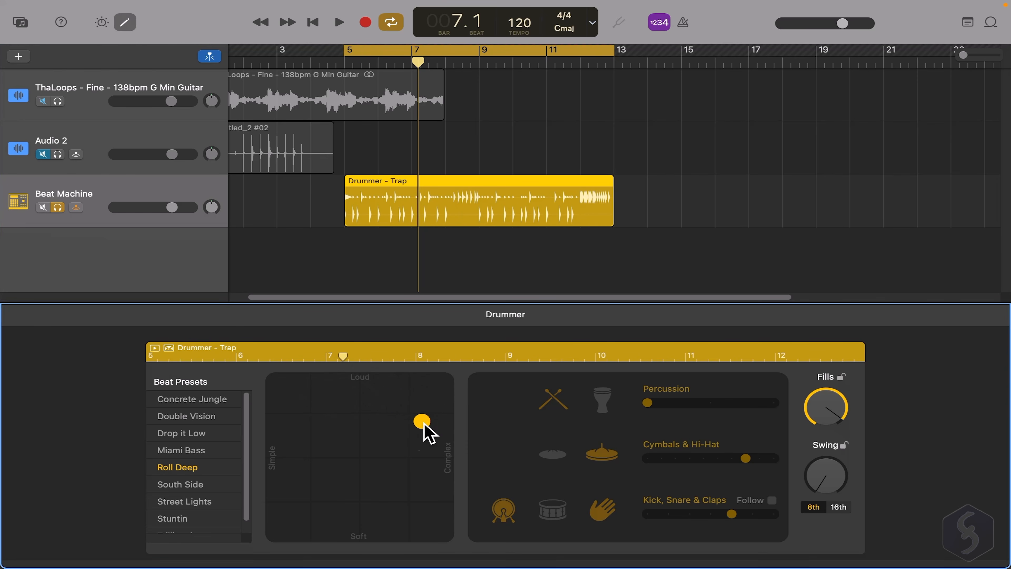
left_click(511, 90)
key("space")
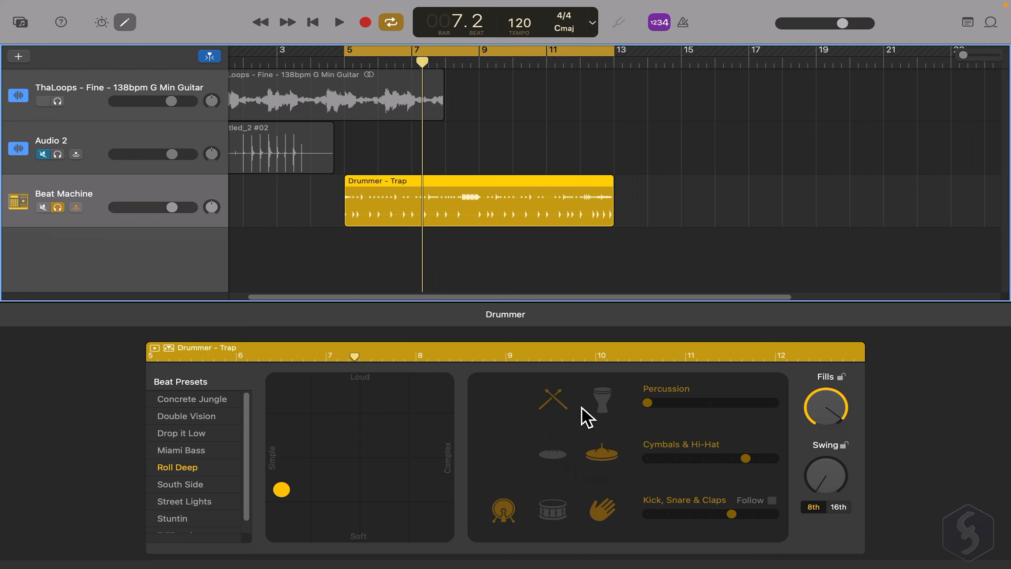
- Enable both cymbal and hi-hat pieces, use the snare in place of the claps, and play the beat
left_click(562, 411)
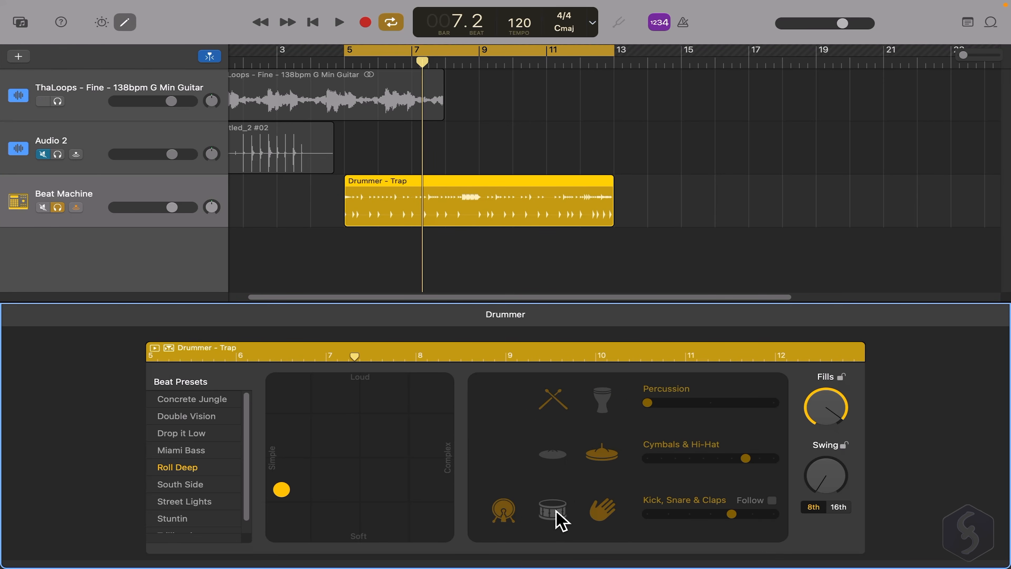
key("space")
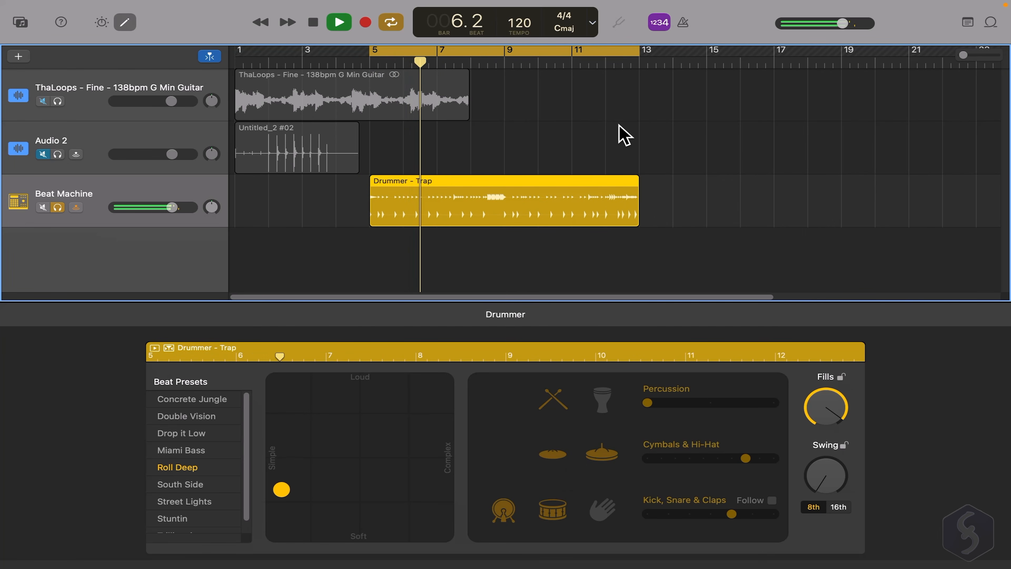
key("space")
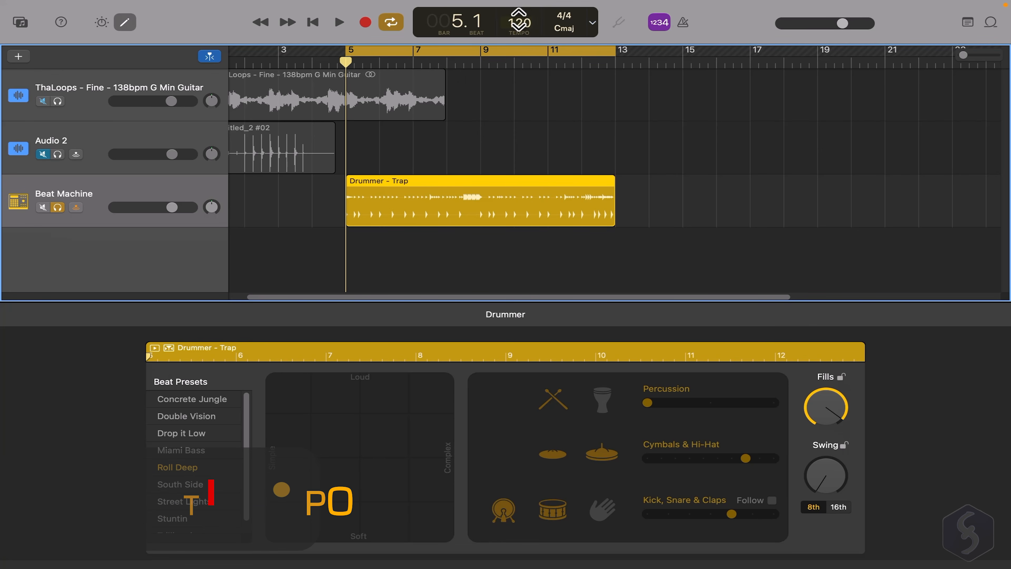
- Set the project tempo to 200 and play the arrangement
double_click(540, 29)
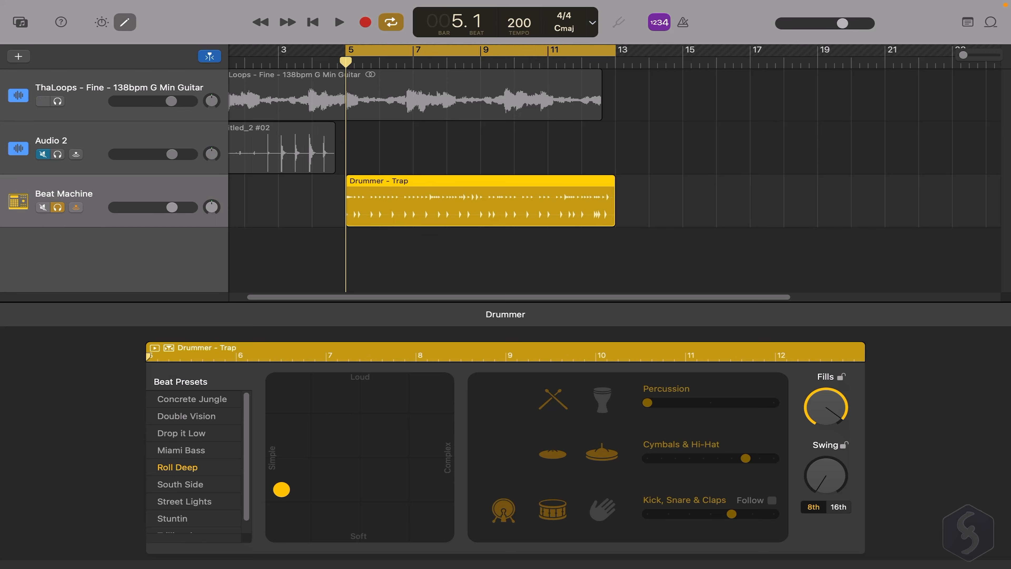
key("space")
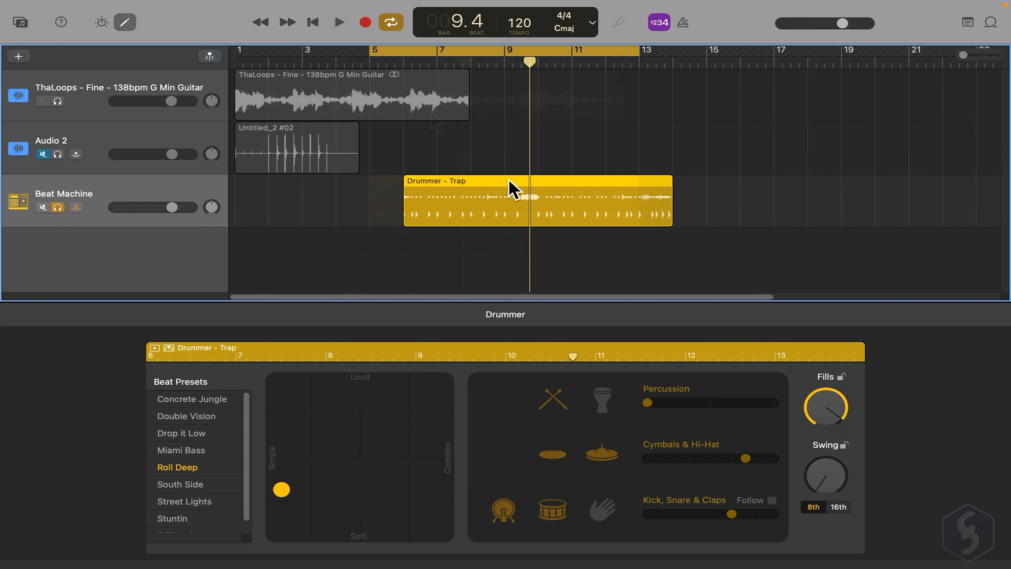
- Move the Trap drummer region so that it starts at bar 1
left_click_drag(509, 180, 238, 185)
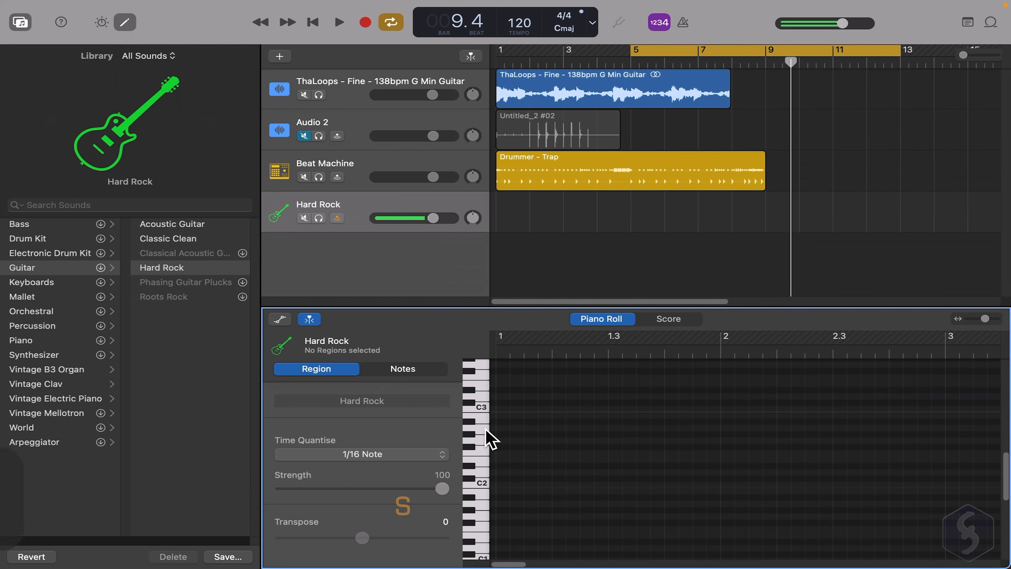
- Audition the Hard Rock guitar and Fingerstyle Bass sounds on the Piano Roll keyboard
left_click(483, 439)
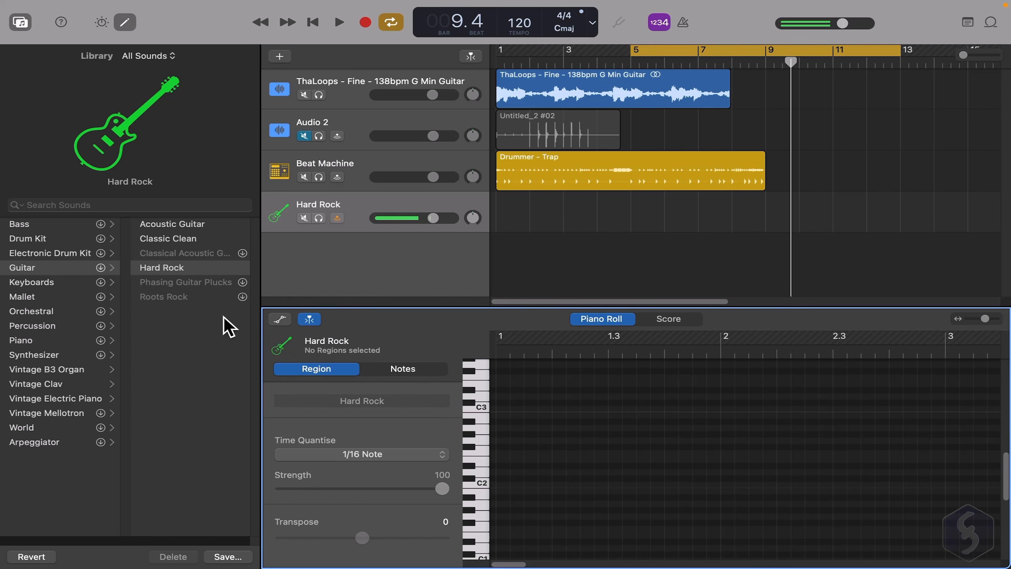
left_click(484, 408)
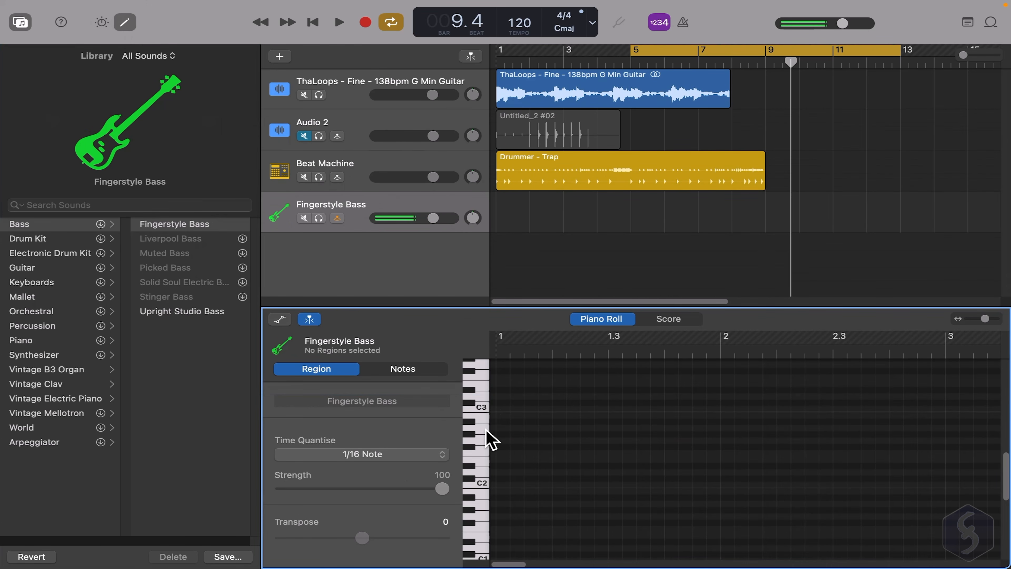
left_click(485, 438)
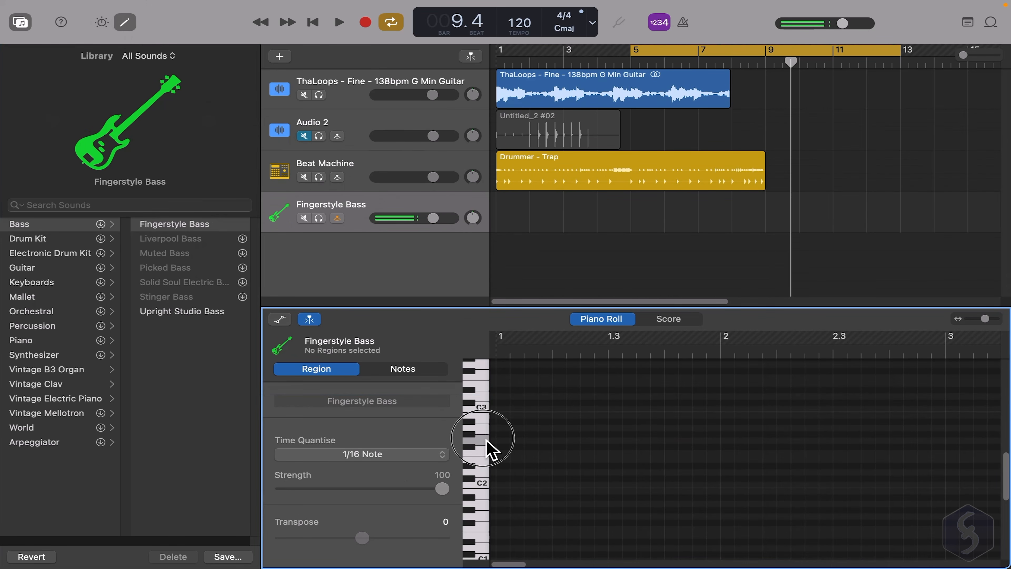
left_click(484, 450)
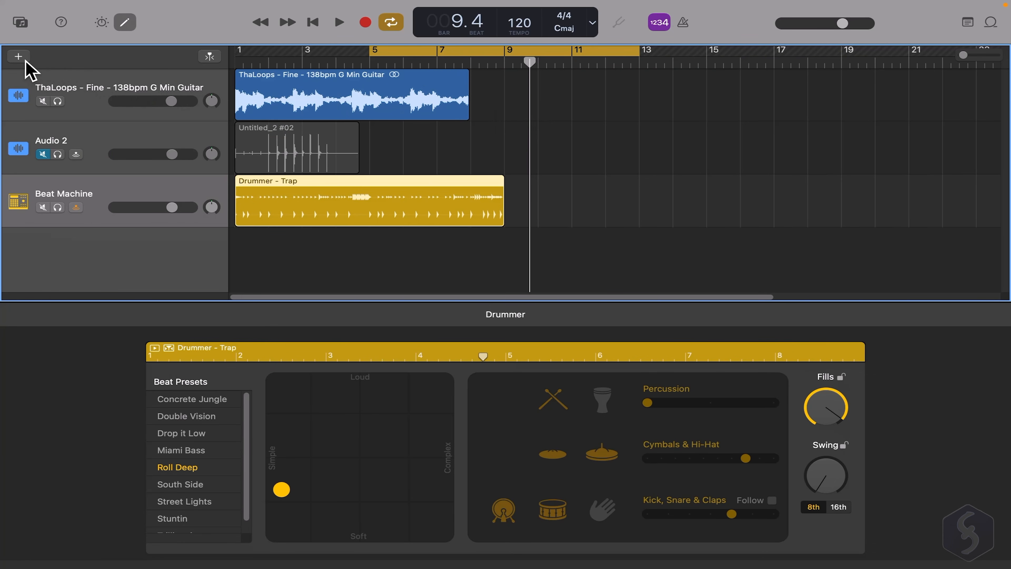
- Create a new MIDI software instrument track
left_click(24, 60)
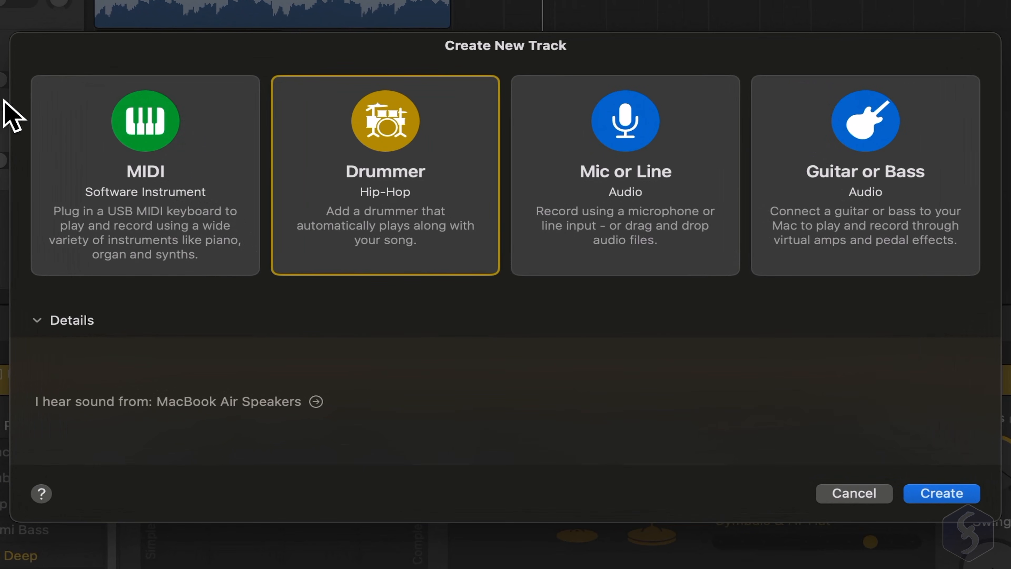
left_click(169, 171)
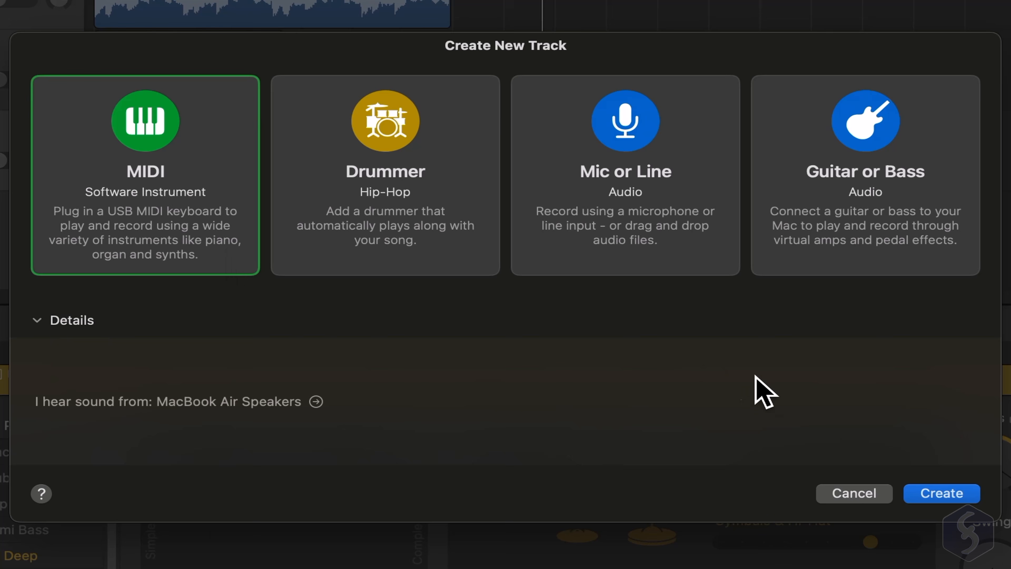
left_click(956, 499)
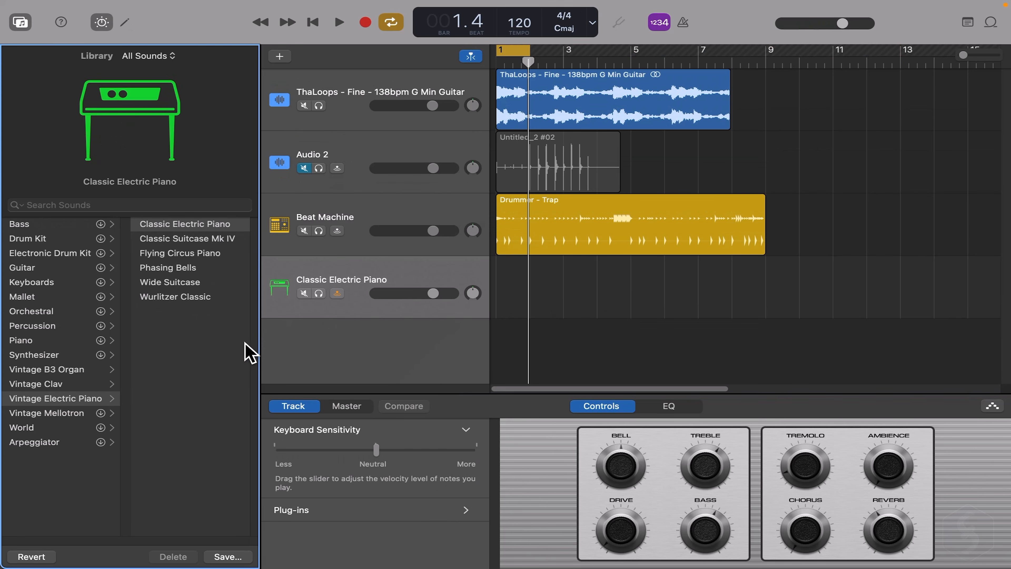
- Assign the Deep Sub Bass sound from the Synthesizer Bass category to the new instrument track
left_click(62, 356)
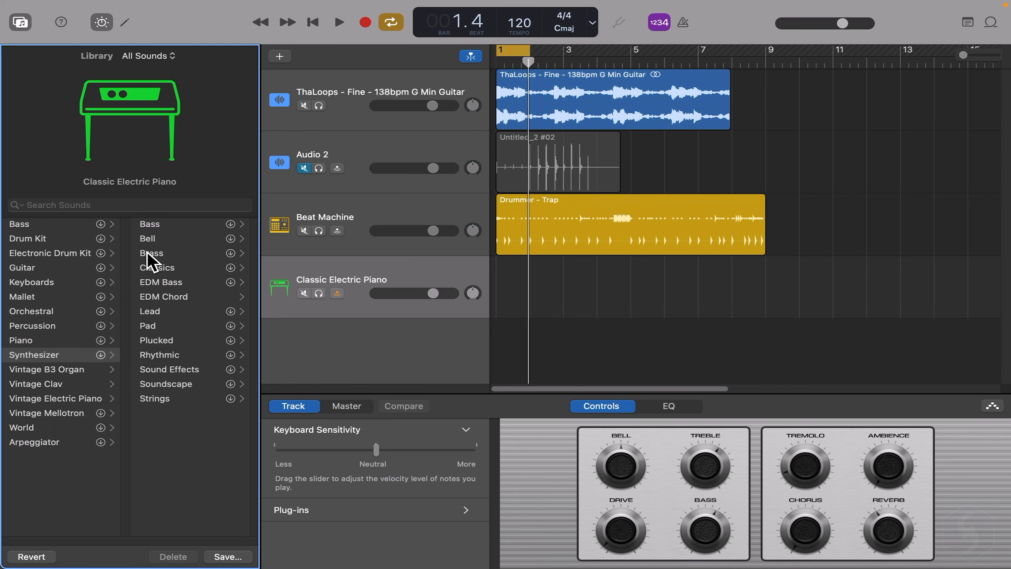
left_click(159, 224)
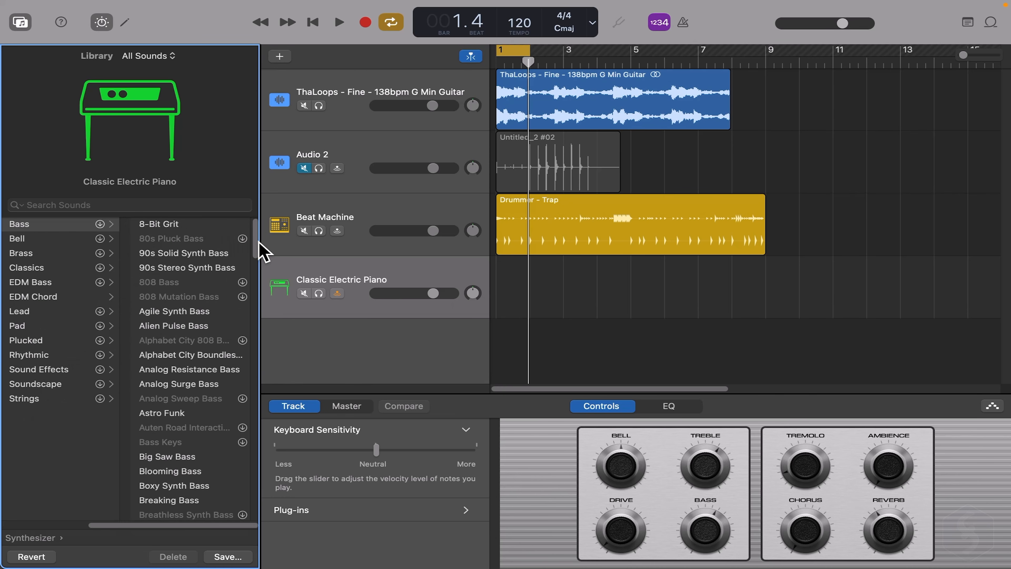
left_click_drag(258, 240, 259, 303)
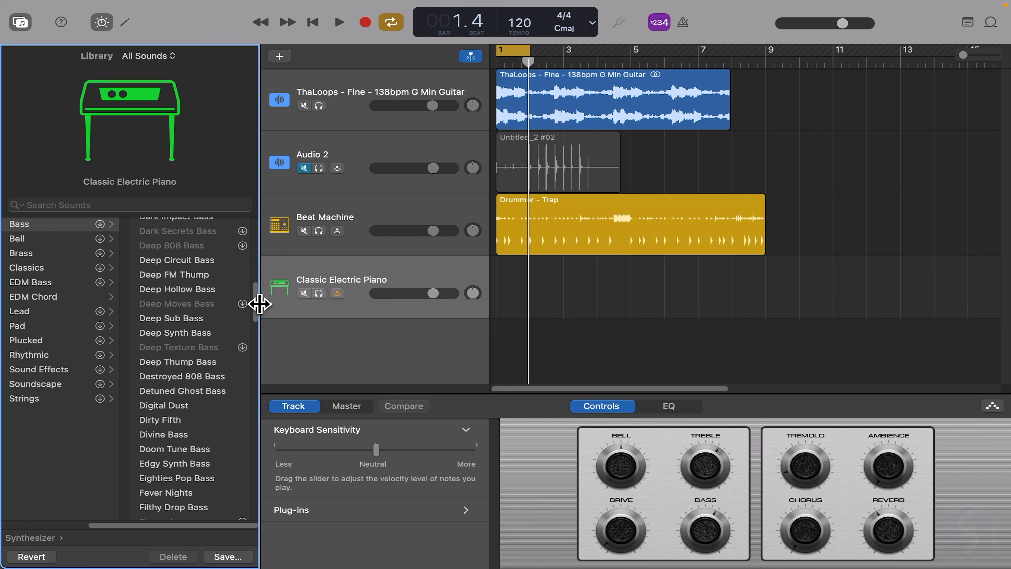
left_click(180, 318)
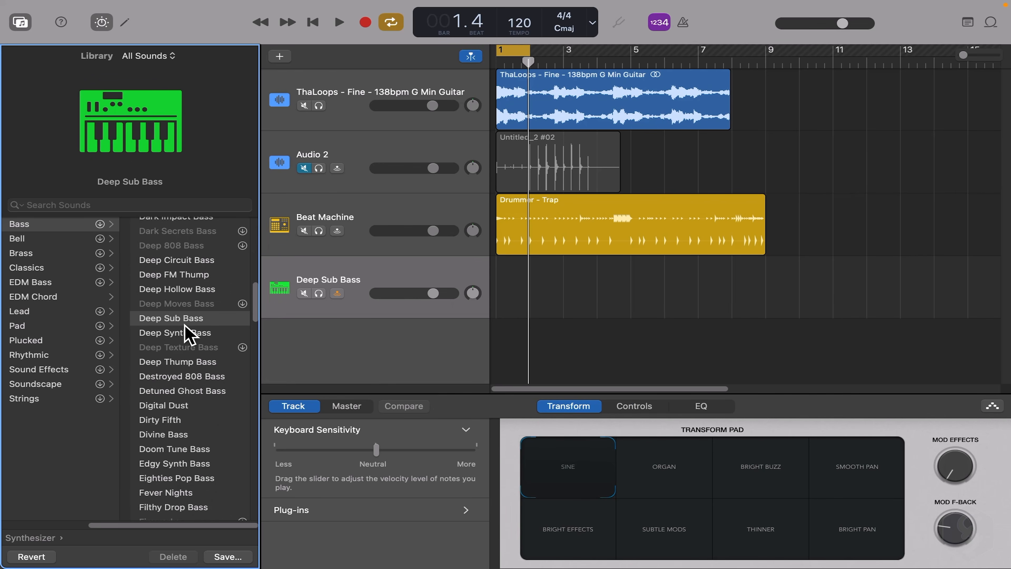
- Show the Piano Roll for the Deep Sub Bass track and audition several notes between C2 and C3
left_click(125, 23)
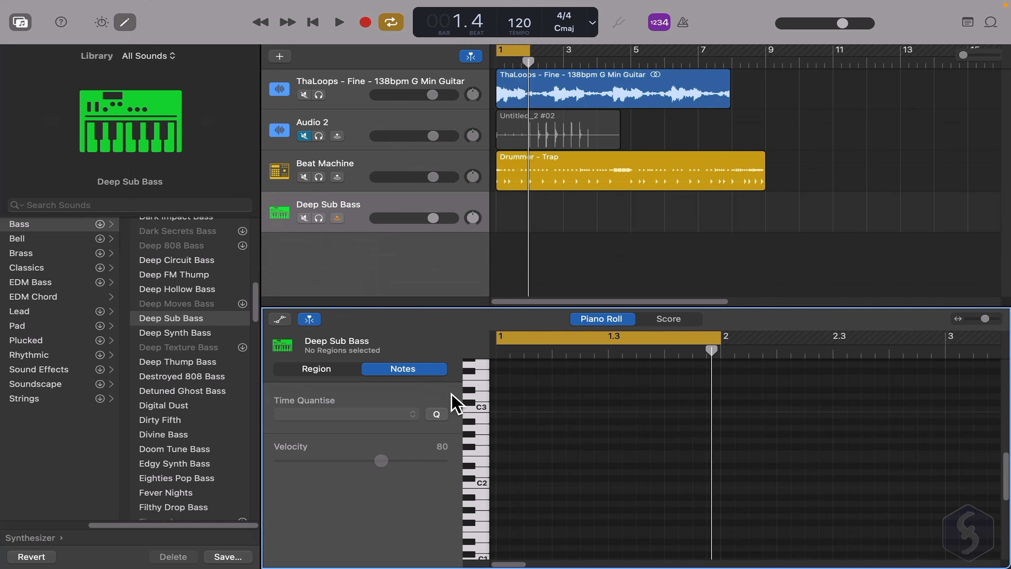
left_click(487, 413)
left_click(486, 421)
left_click(486, 432)
left_click(485, 442)
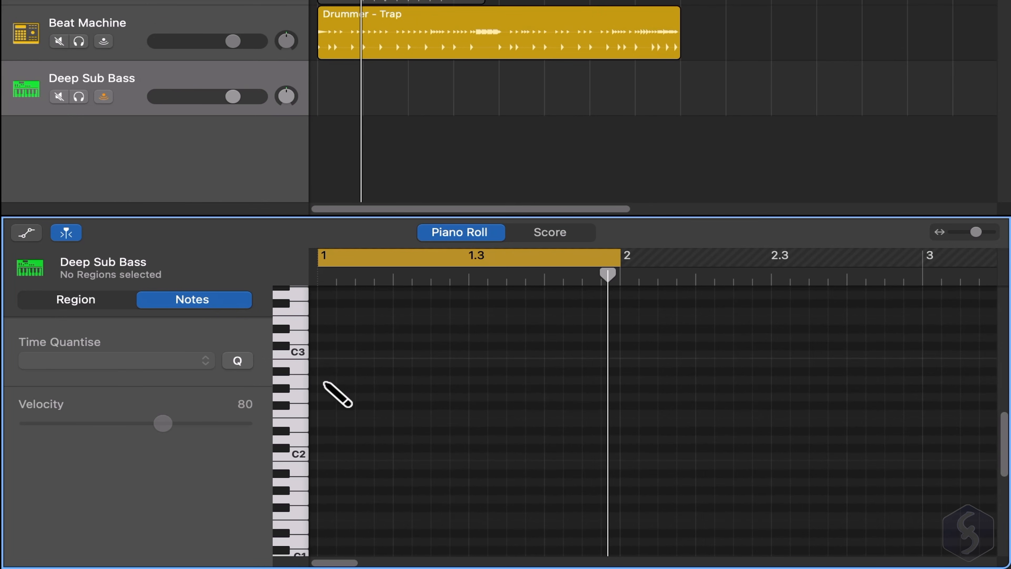
- Draw four one-beat notes across bar 1, two A2 followed by F#2 and D#2, and play the region
mouse_move(325, 382)
left_mouse_down()
mouse_move(378, 382)
mouse_move(329, 381)
left_mouse_up()
left_click(406, 382)
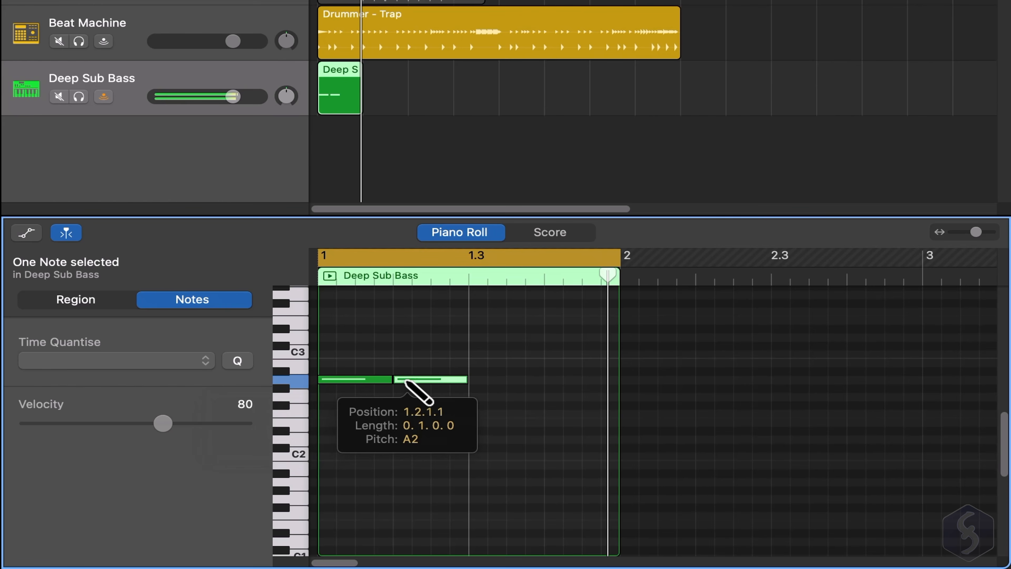
mouse_move(405, 381)
left_mouse_down()
mouse_move(416, 383)
mouse_move(398, 383)
left_mouse_up()
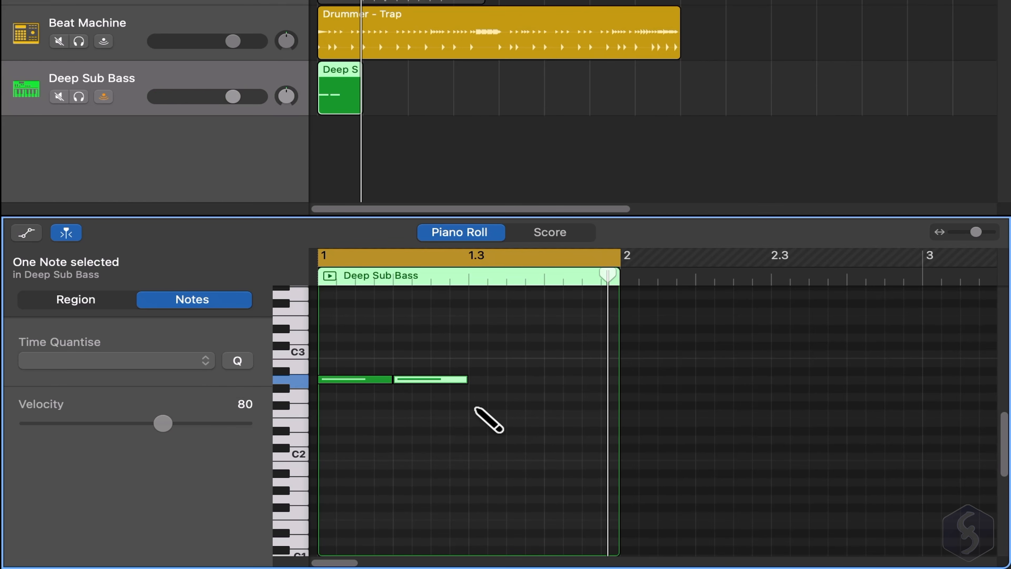
mouse_move(475, 406)
left_mouse_down()
mouse_move(483, 409)
mouse_move(460, 408)
left_mouse_up()
left_click(551, 430)
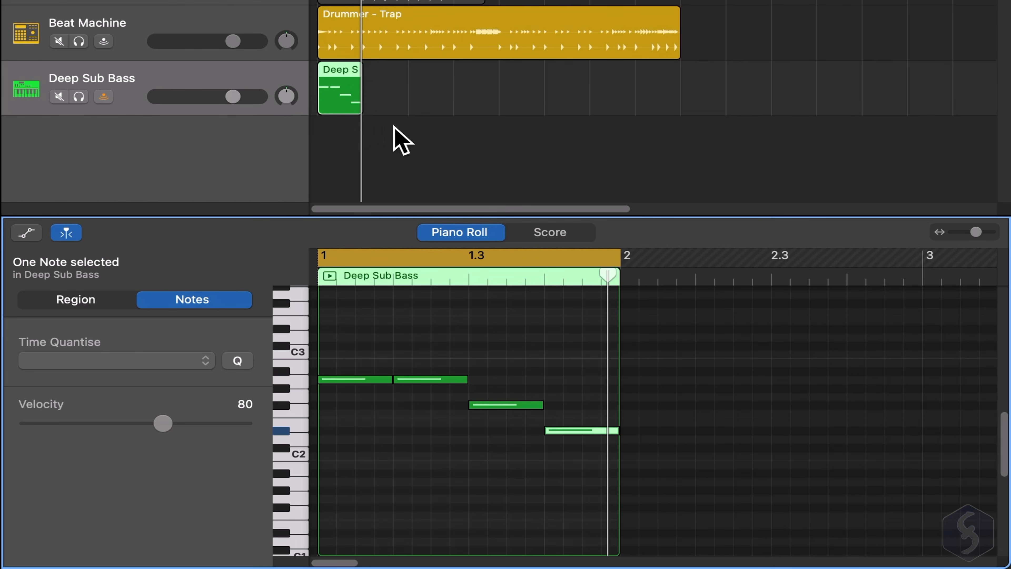
left_click(330, 277)
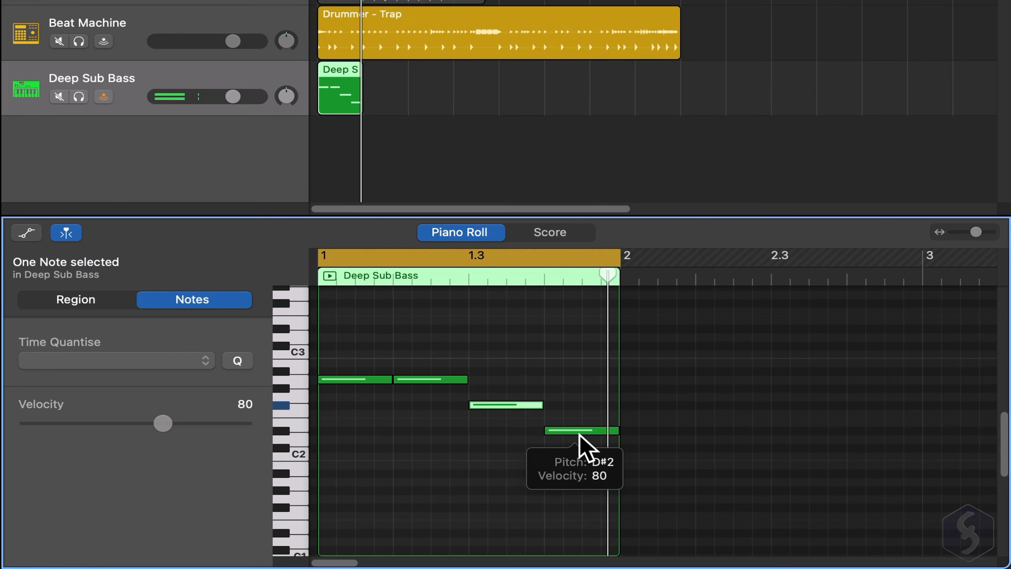
- Raise the third bass note to G2 and the fourth to E2, and listen to the edited region
left_click(576, 431)
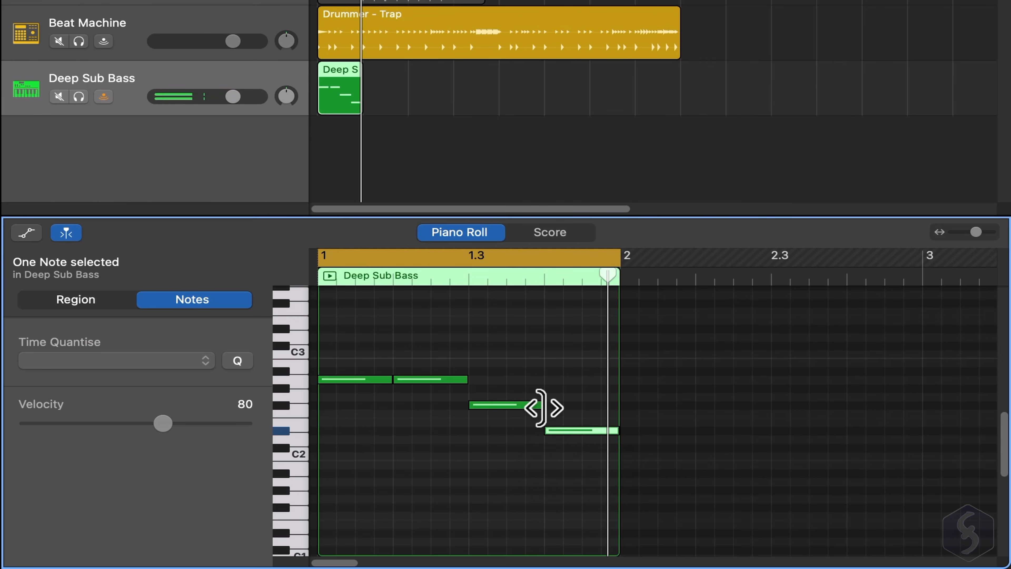
left_click_drag(542, 407, 518, 399)
left_click(573, 430)
left_click_drag(573, 430, 575, 427)
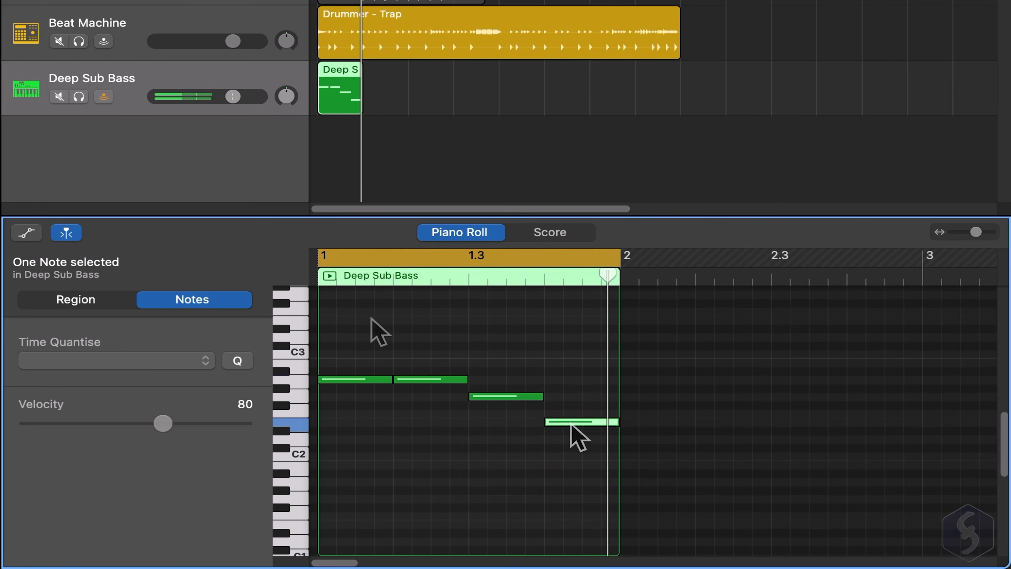
left_click(330, 276)
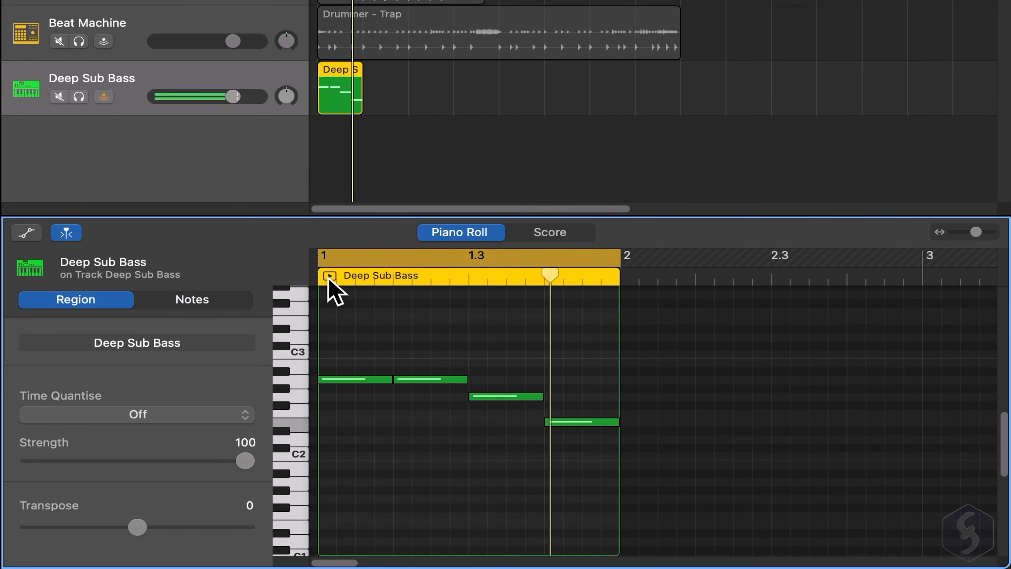
left_click(330, 276)
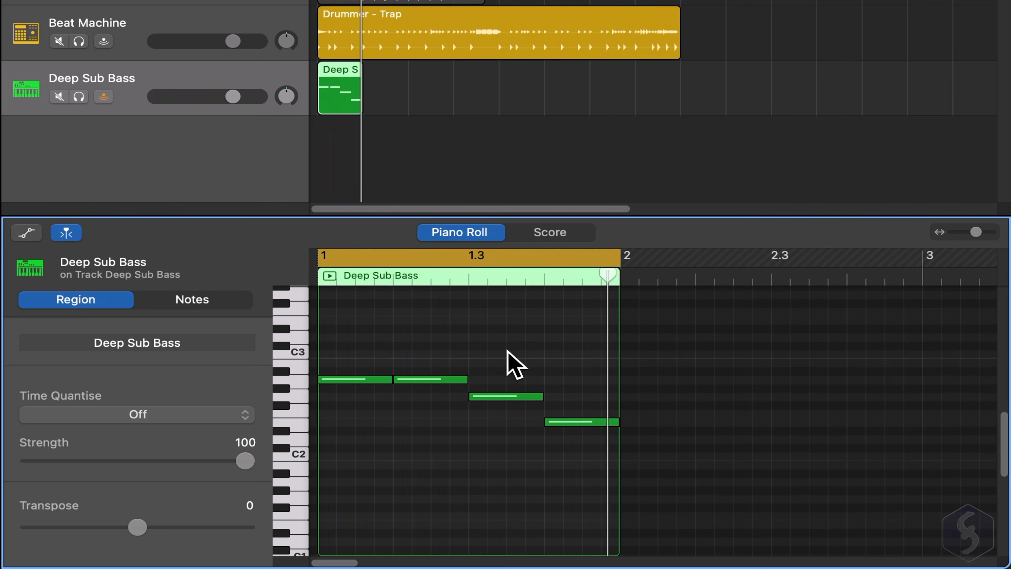
- Draw an extra B2 note over the third and fourth bass notes and delete it
mouse_move(519, 398)
left_mouse_down()
mouse_move(542, 400)
mouse_move(516, 400)
left_mouse_up()
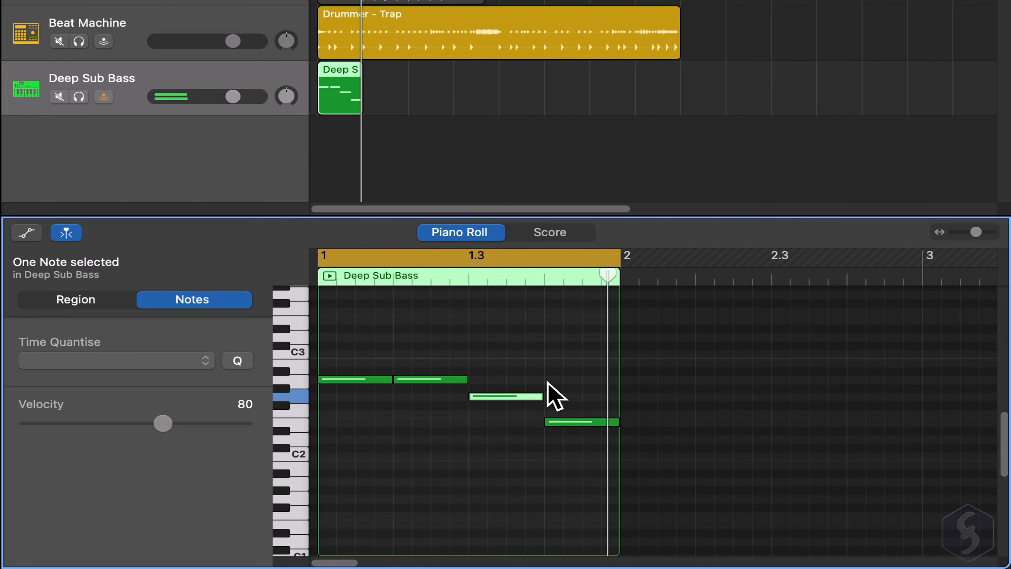
left_click(561, 363, "super")
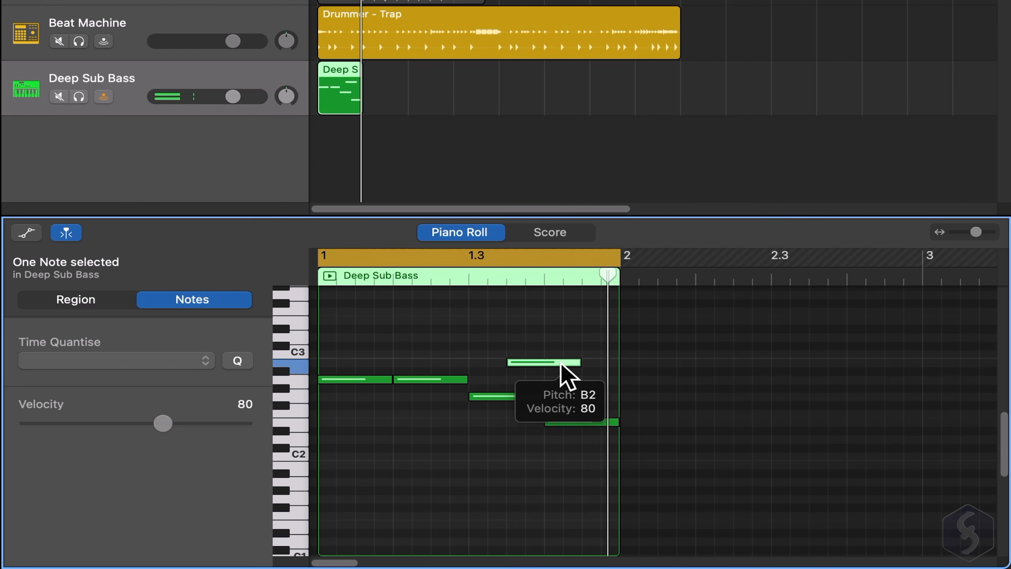
key("Delete")
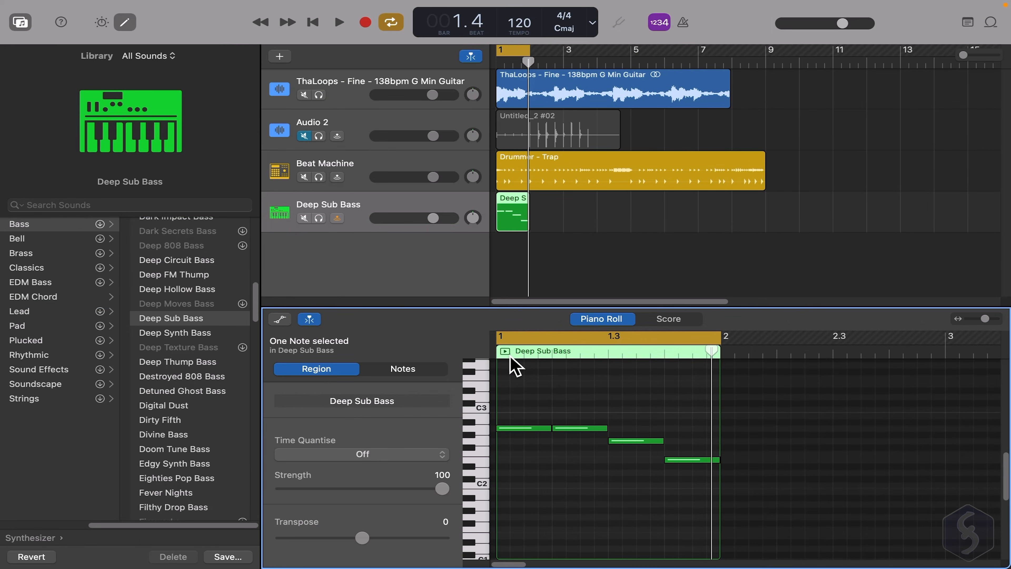
- Set the project tempo to 138 to match the guitar loop and play the Deep Sub Bass region
left_click(333, 279)
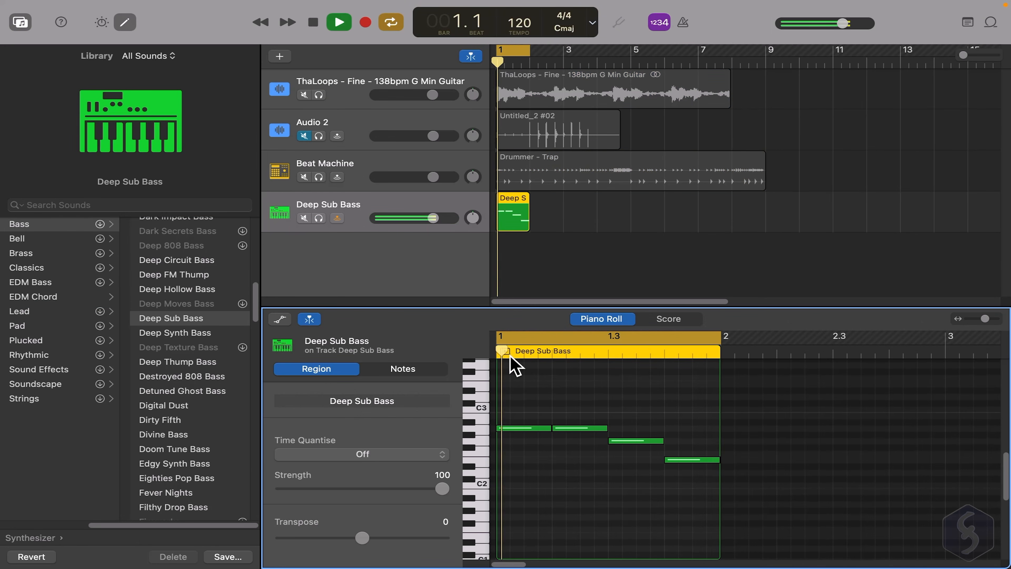
key("space")
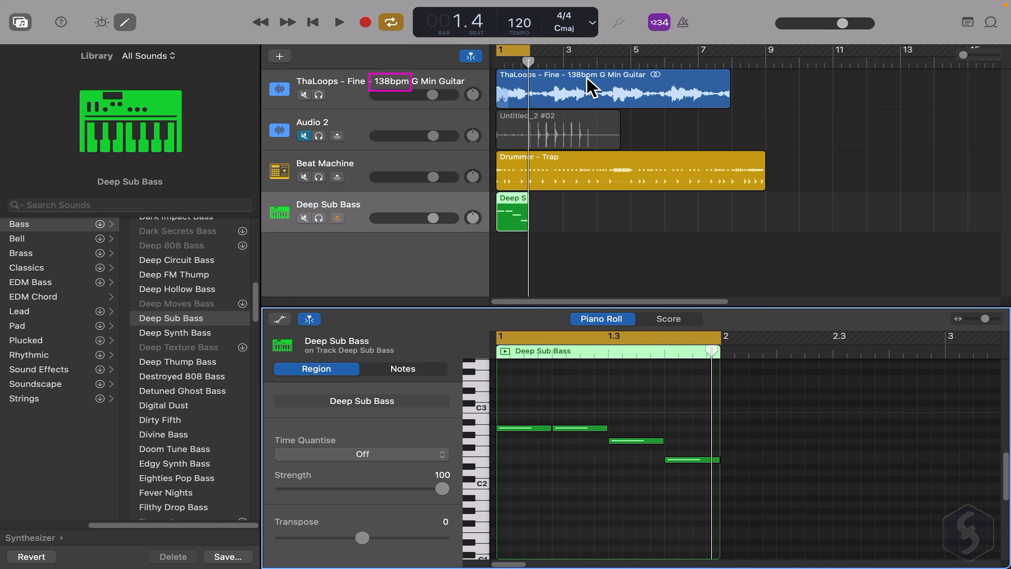
double_click(517, 22)
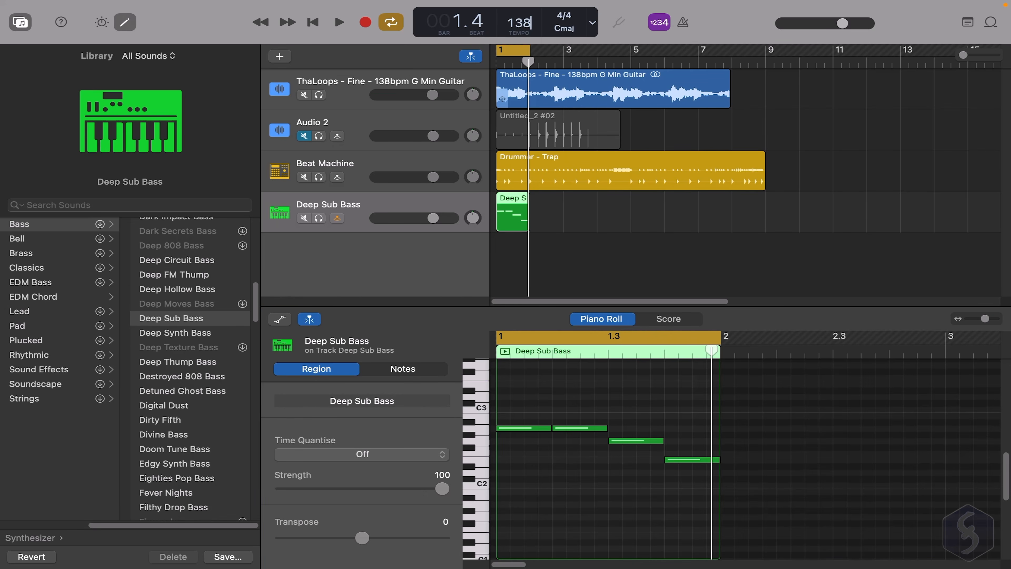
key("Return")
left_click(509, 353)
key("space")
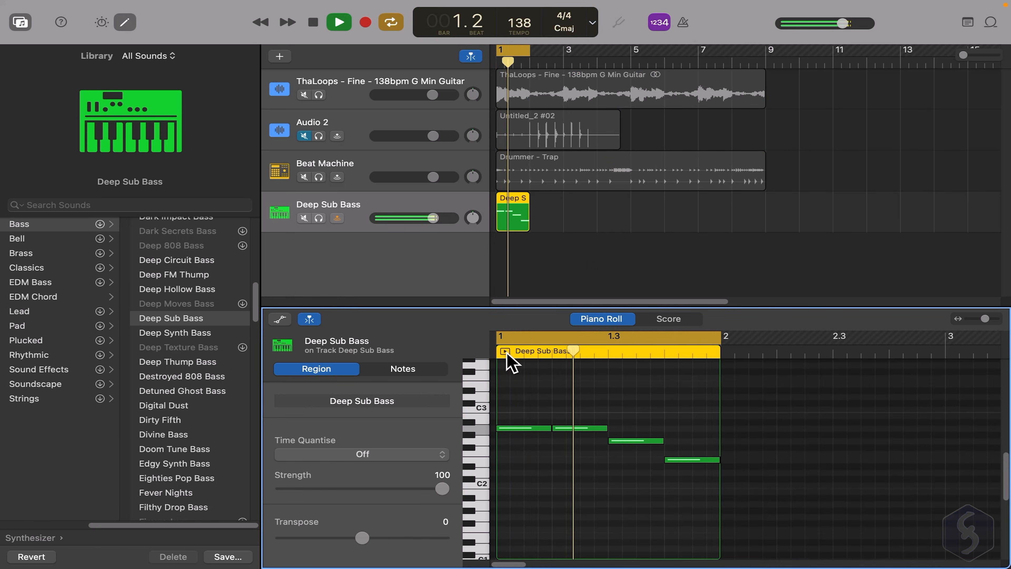
key("space")
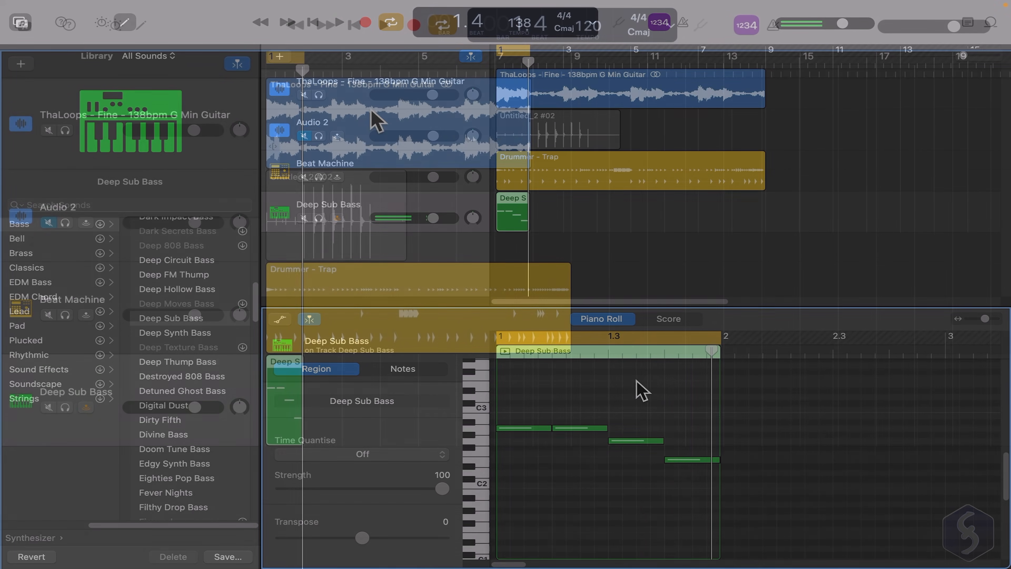
- Try moving the guitar region elsewhere on the timeline and undo the move
left_click(388, 135)
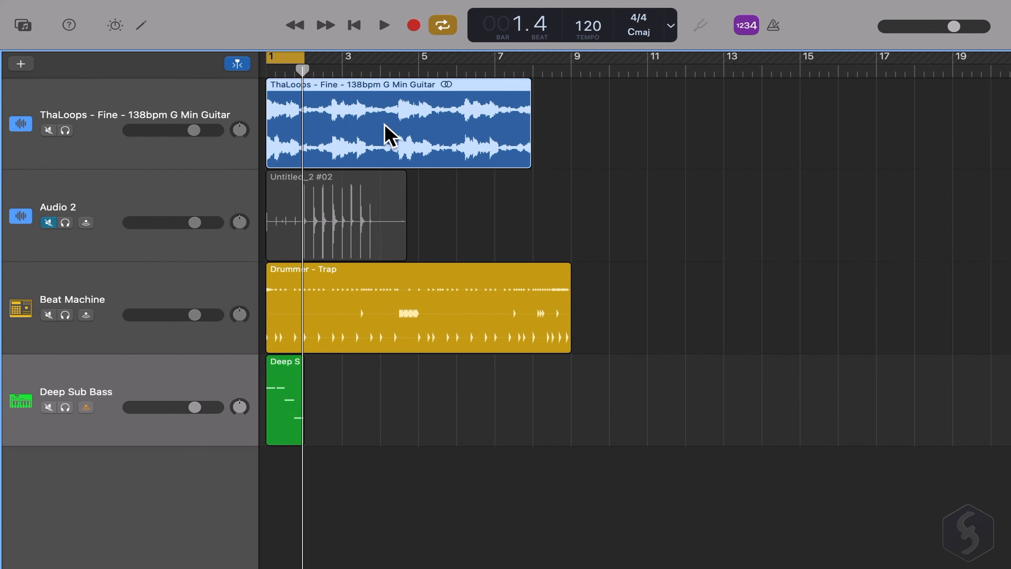
left_click(395, 334)
left_click(283, 391)
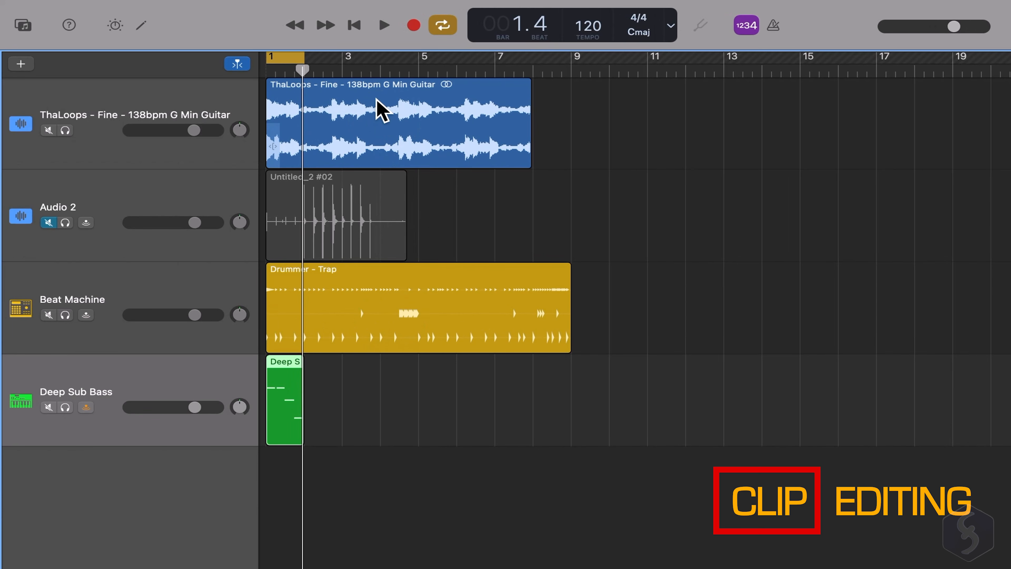
left_click_drag(377, 99, 607, 212)
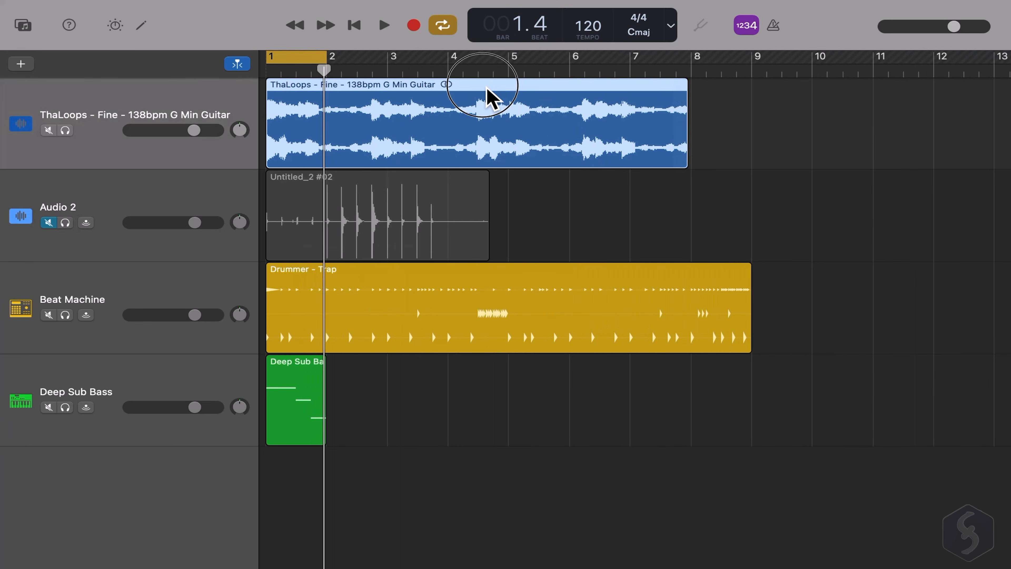
left_click_drag(487, 89, 619, 108)
key("super+z")
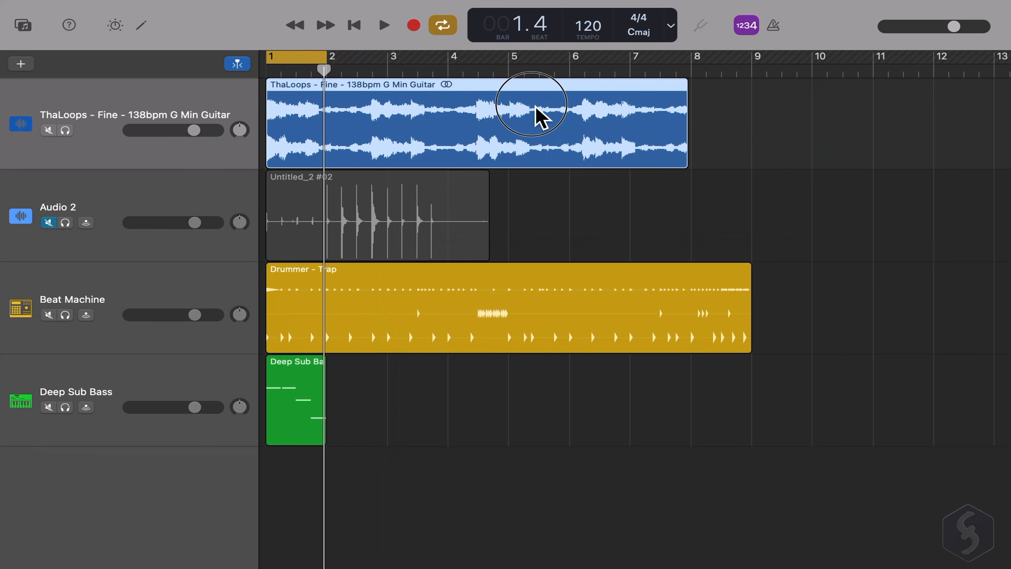
- Cut the guitar region and paste it twice in succession on its track, starting halfway through bar 6
key("super+z")
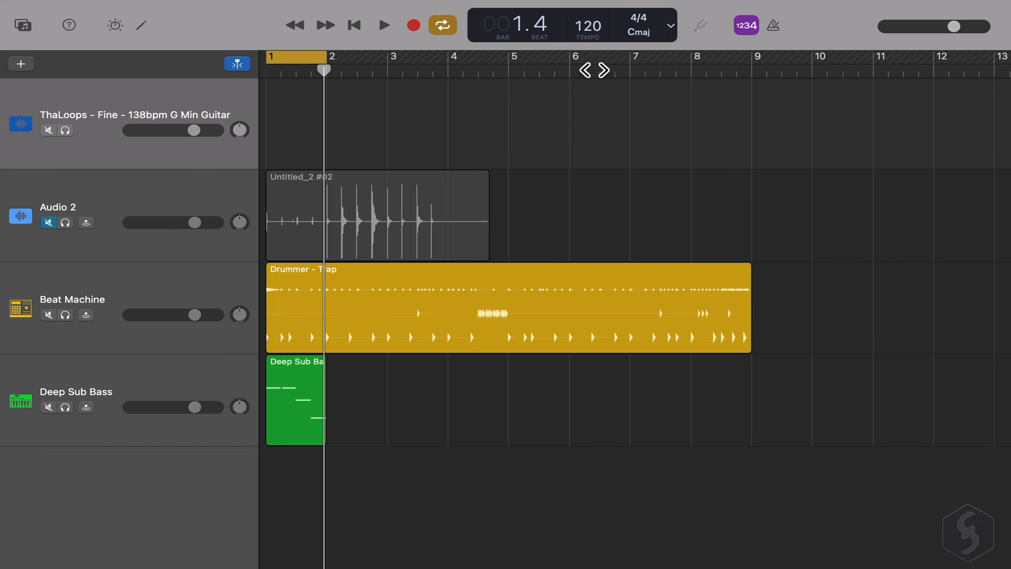
left_click(594, 70)
key("super+v")
key("super+v")
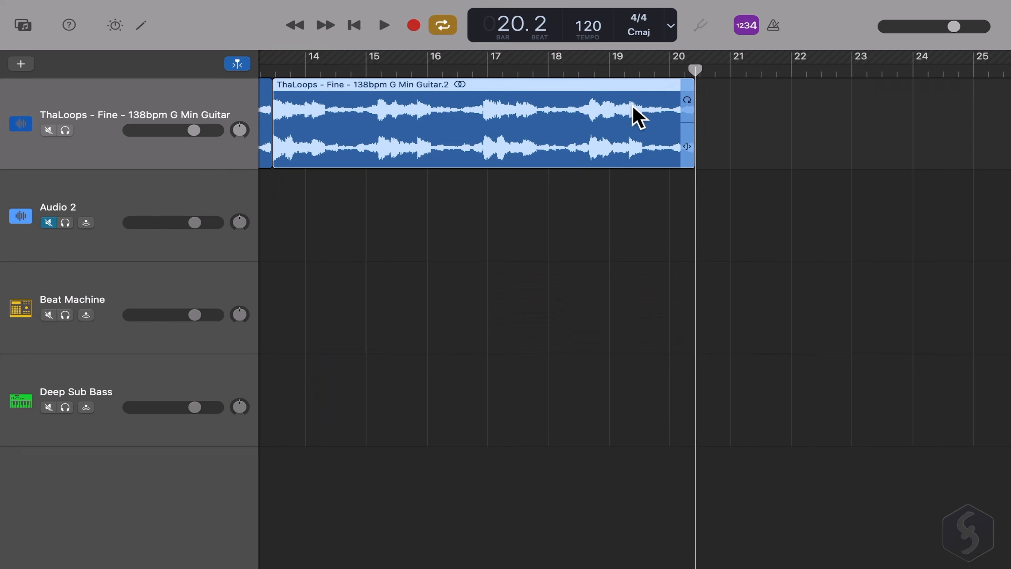
- Delete the recorded region on the Audio 2 track and undo the last edits
left_click(357, 205)
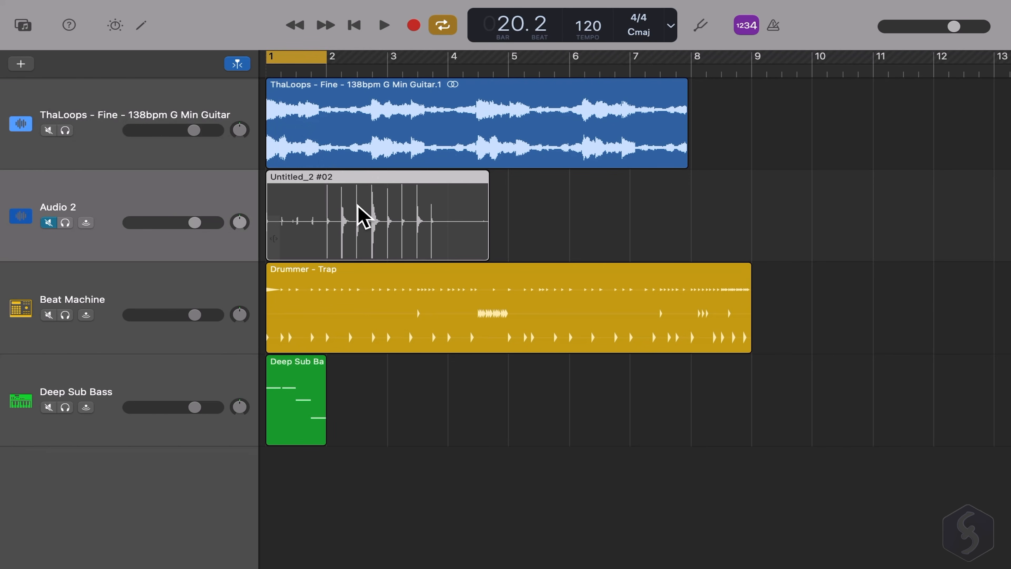
key("Delete")
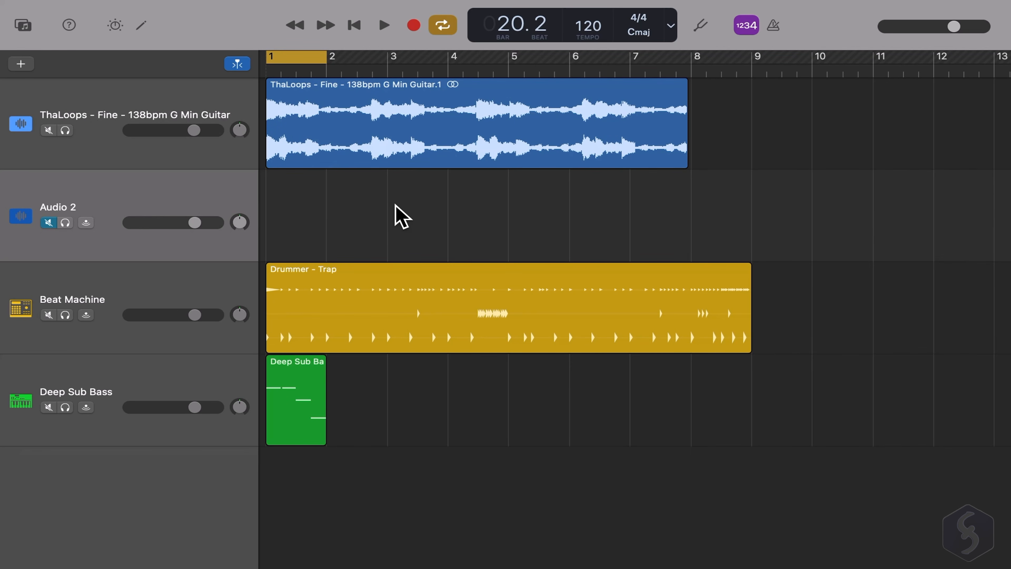
key("super+z")
key("super+z")
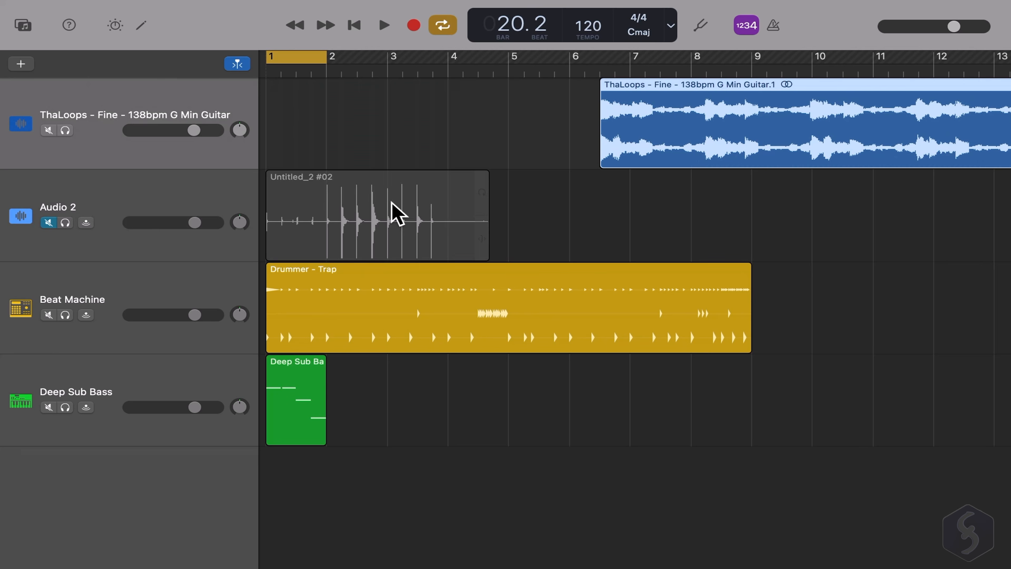
key("super+z")
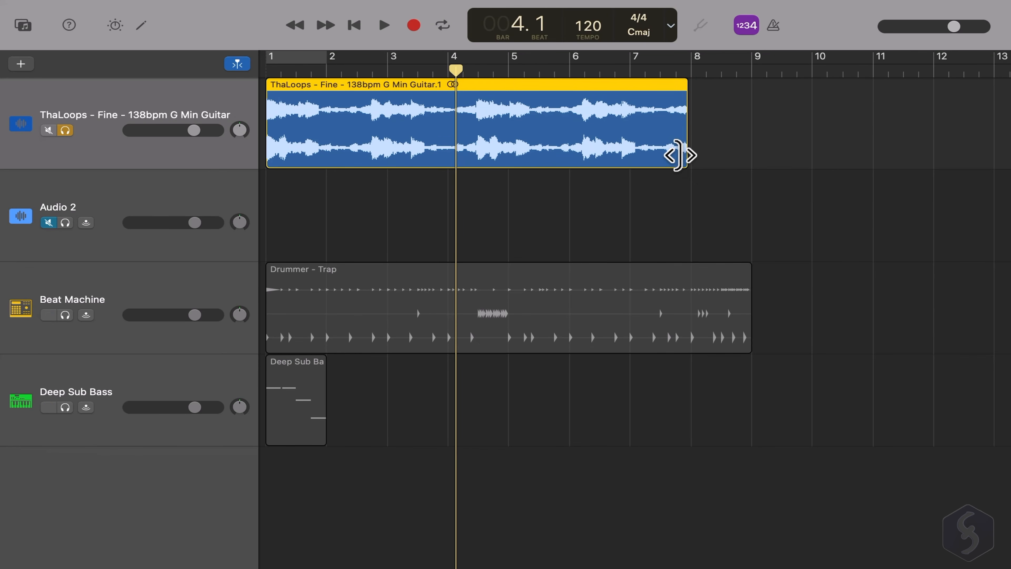
- Shorten the guitar region so it ends at about bar 5 and play it
left_click_drag(678, 156, 516, 155)
left_click(392, 33)
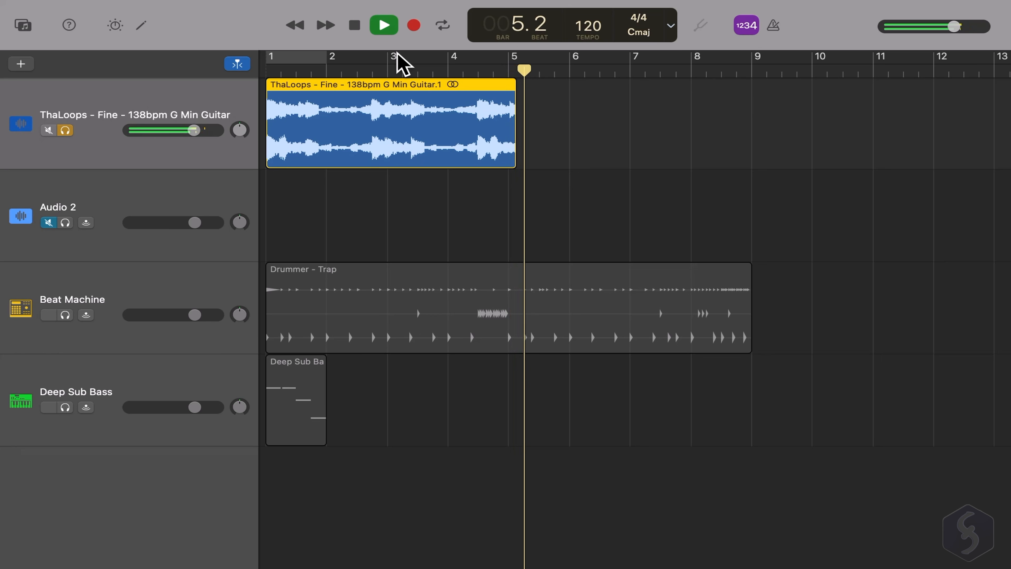
key("space")
- Extend the Drummer region to about the middle of bar 12 and play the added part
left_click(718, 343)
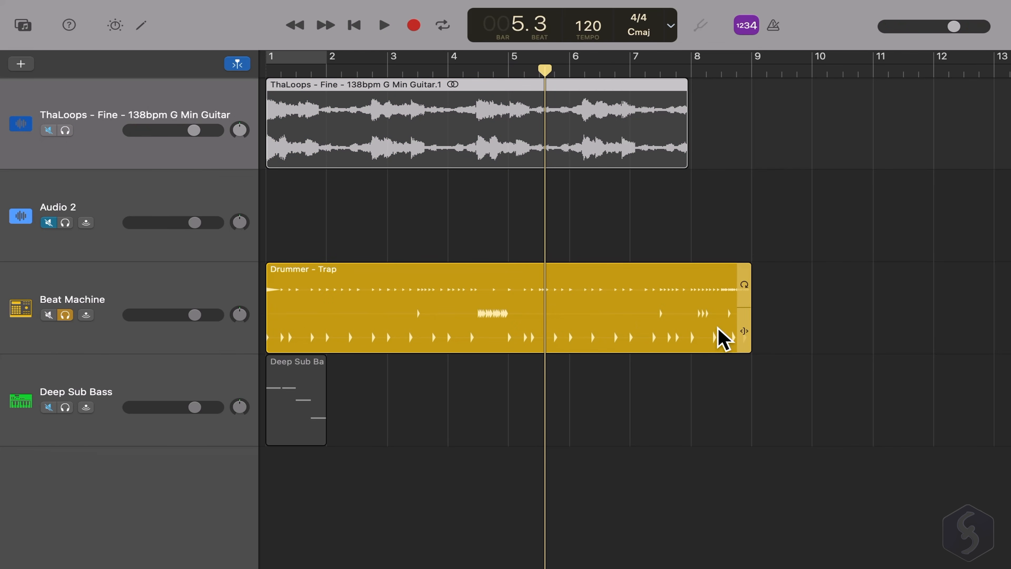
left_click_drag(739, 335, 955, 334)
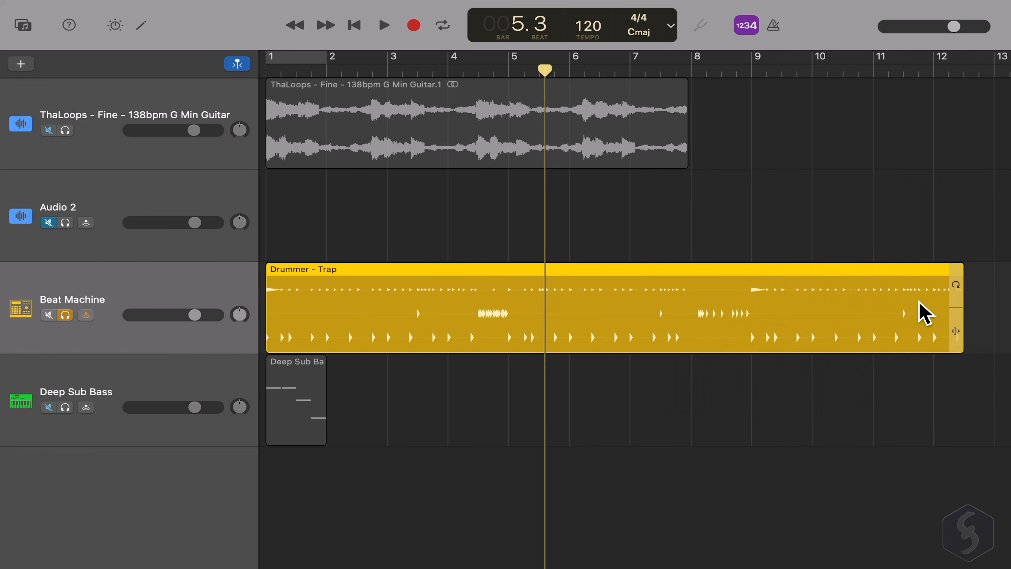
key("space")
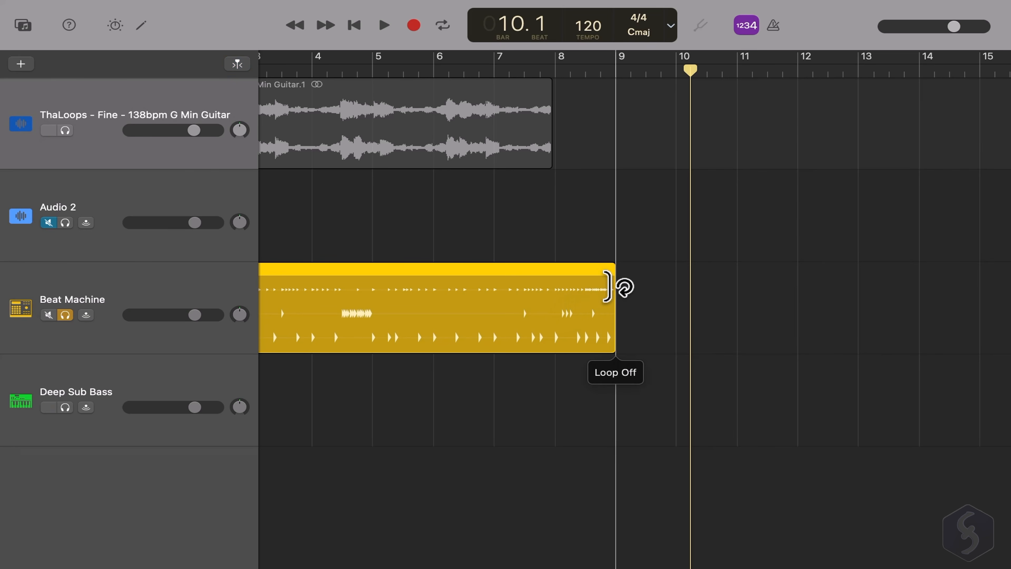
- Loop the Drummer region until 12.4.1.1 and try looping the guitar and Deep Sub Bass regions past their ends
left_click_drag(623, 286, 849, 284)
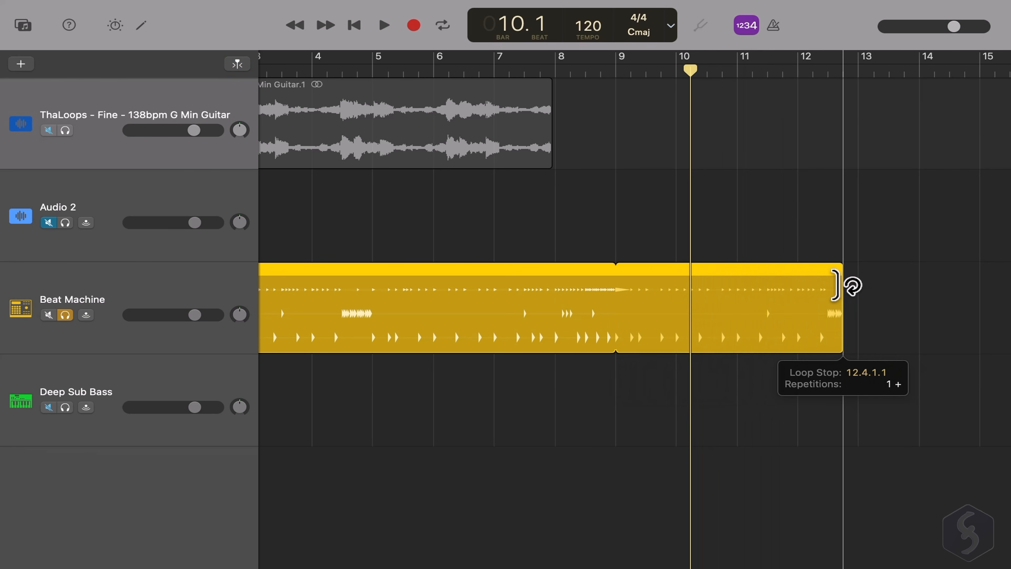
left_click(562, 72)
key("space")
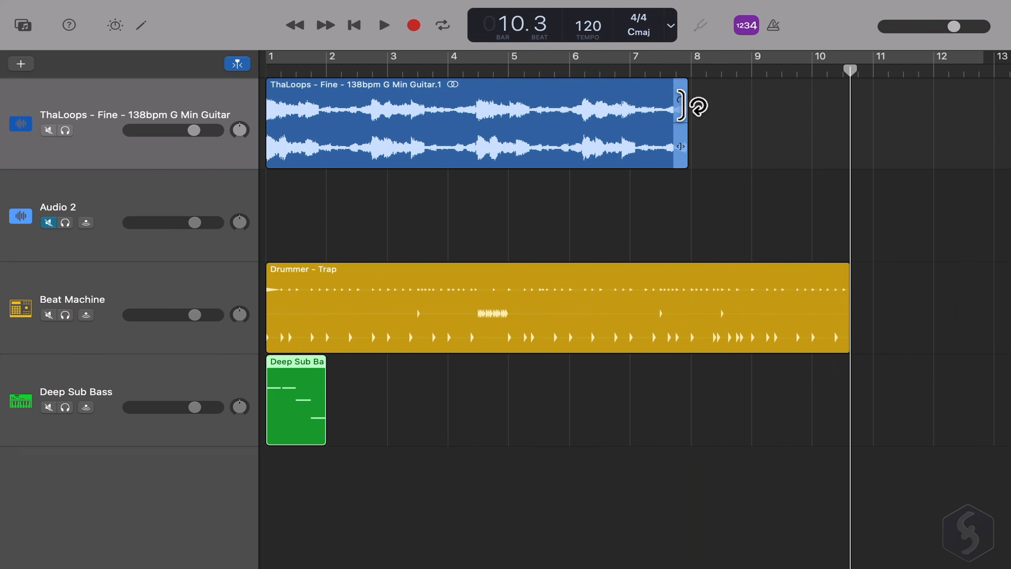
left_click_drag(696, 100, 909, 102)
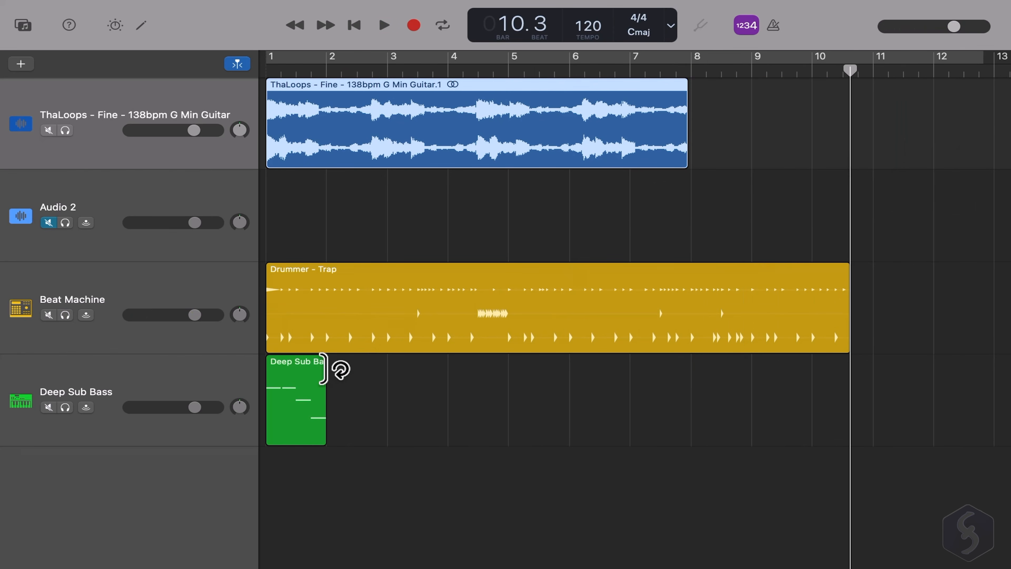
left_click_drag(341, 369, 575, 390)
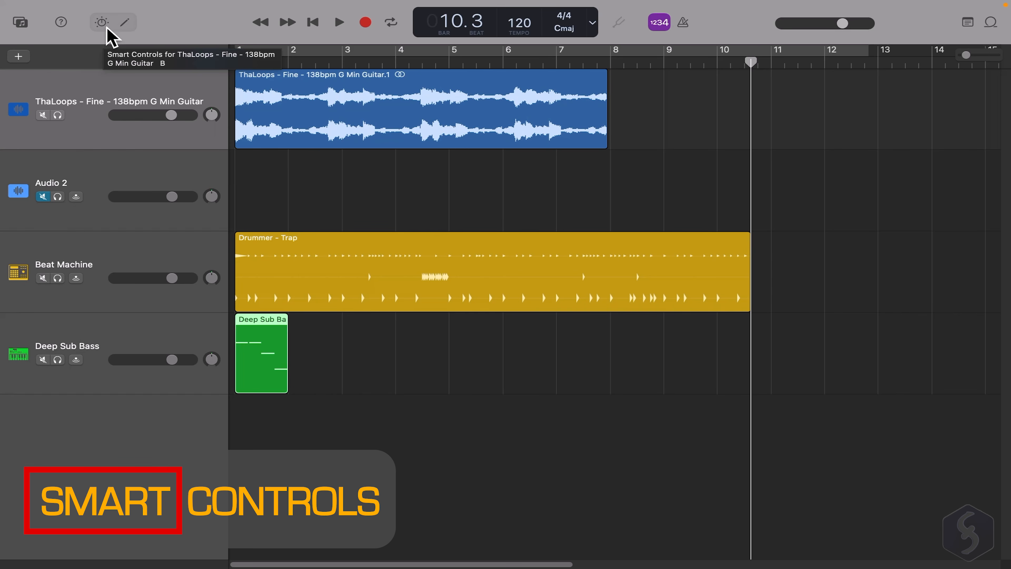
- Show an enlarged Smart Controls pane and compare the controls of the individual tracks with those of the master
left_click(104, 25)
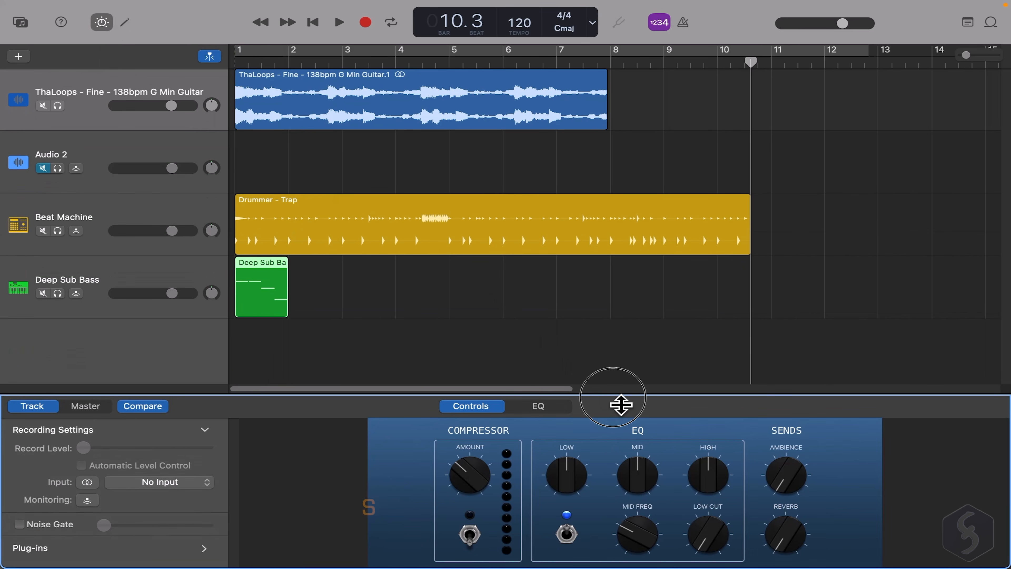
left_click_drag(621, 404, 633, 357)
left_click(129, 188)
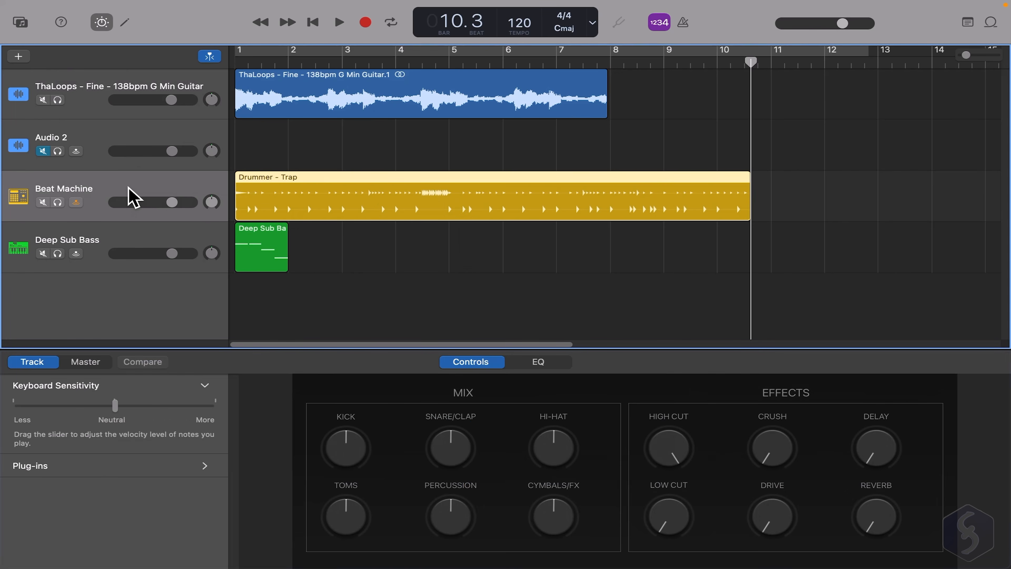
left_click(102, 116)
left_click(107, 194)
left_click(125, 235)
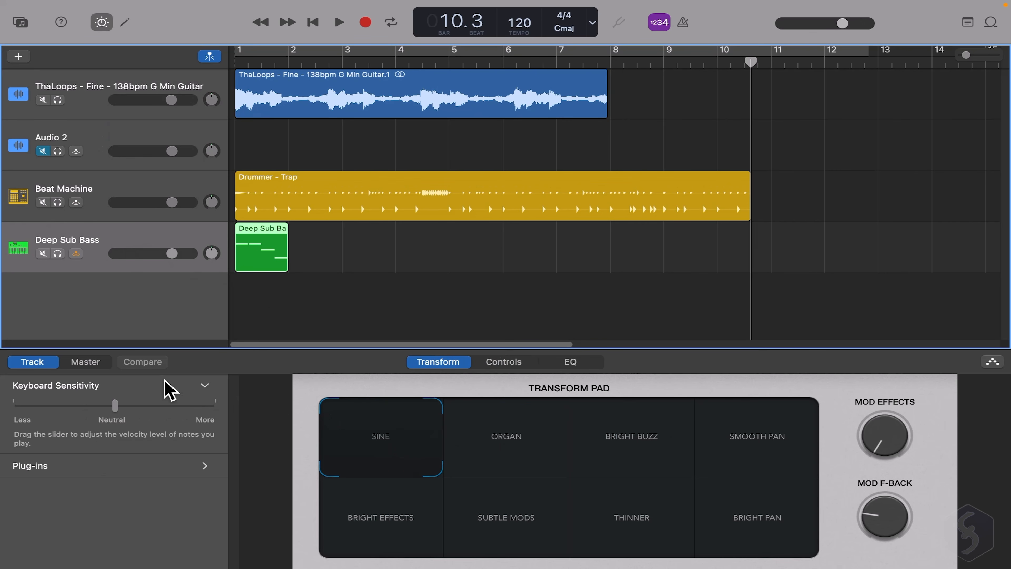
left_click(98, 365)
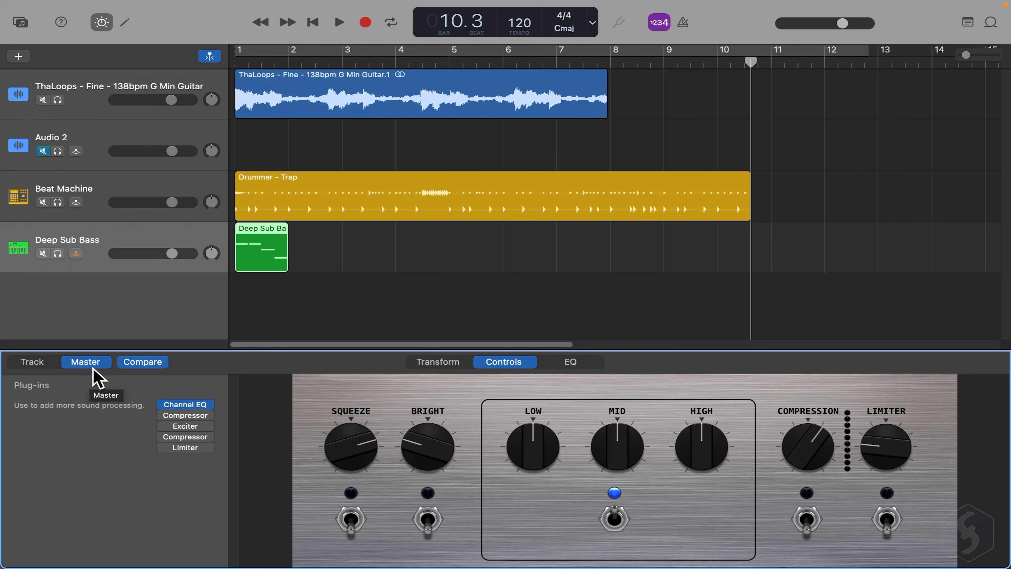
- Solo the Deep Sub Bass track, cycle bar 1 from the start, and play it with the track's Smart Controls shown
key("Return")
key("c")
left_click(58, 253)
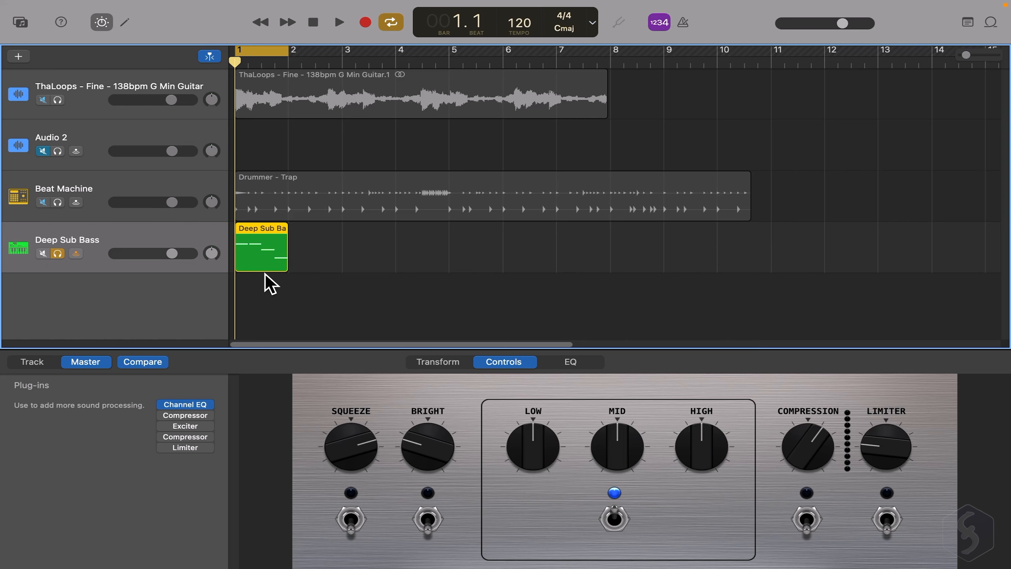
left_click(42, 363)
key("space")
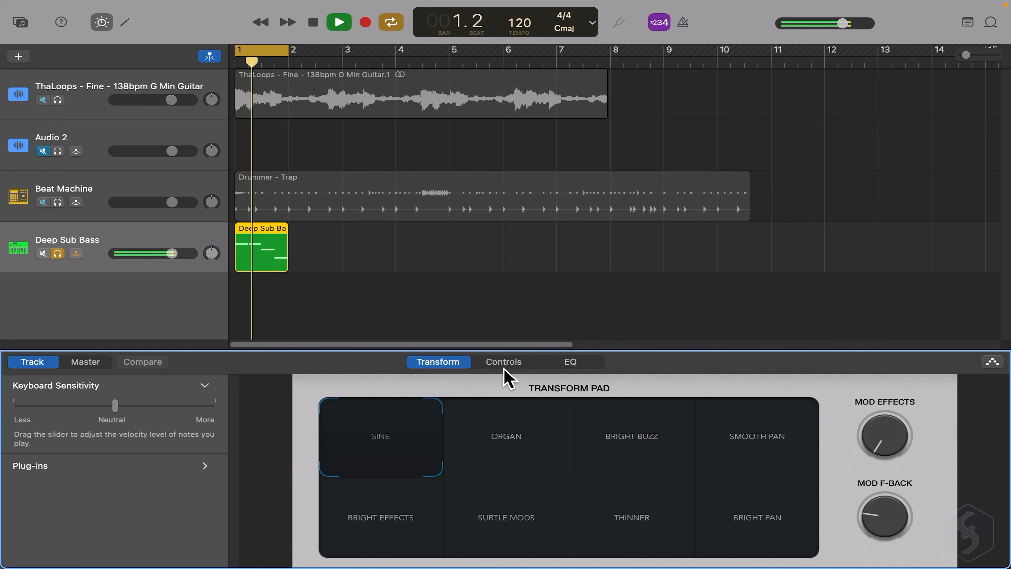
- Show the Deep Sub Bass synth controls and adjust the Attack while the region plays
left_click(510, 372)
left_click_drag(844, 435, 906, 356)
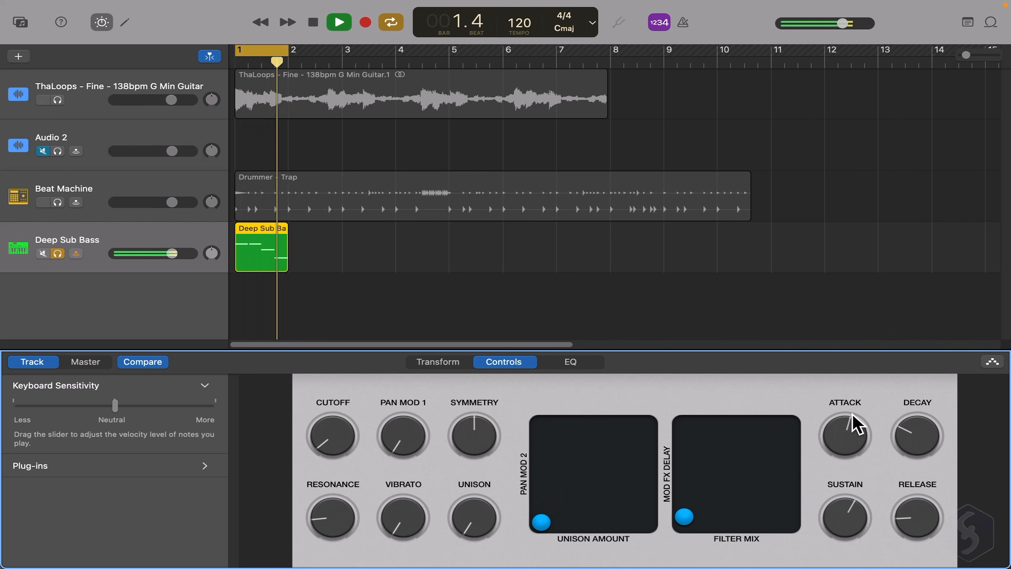
left_click_drag(838, 455, 836, 447)
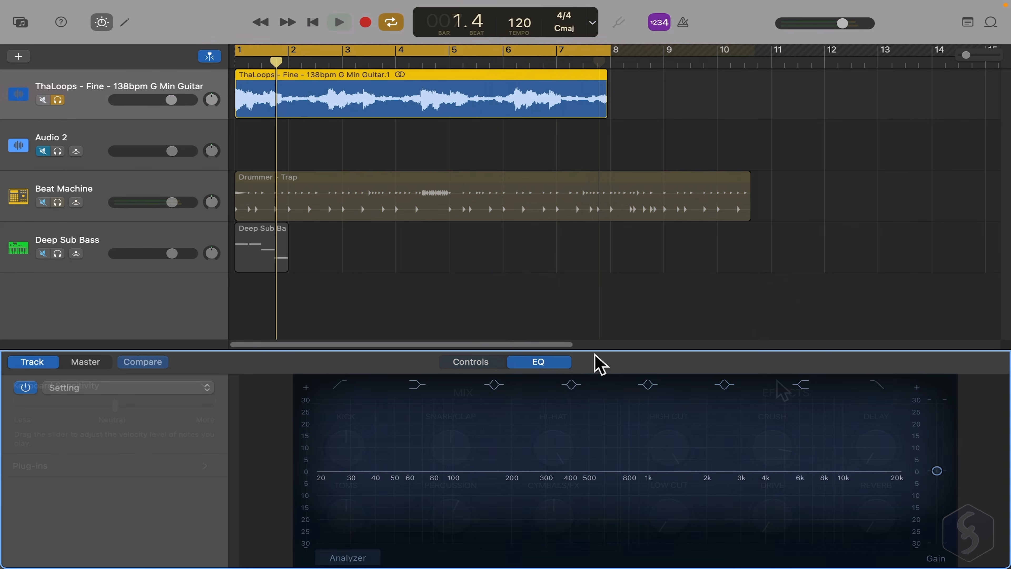
- Boost the guitar track's EQ by about 10 dB near 500 Hz and pull down its high shelf
left_click_drag(592, 473, 592, 438)
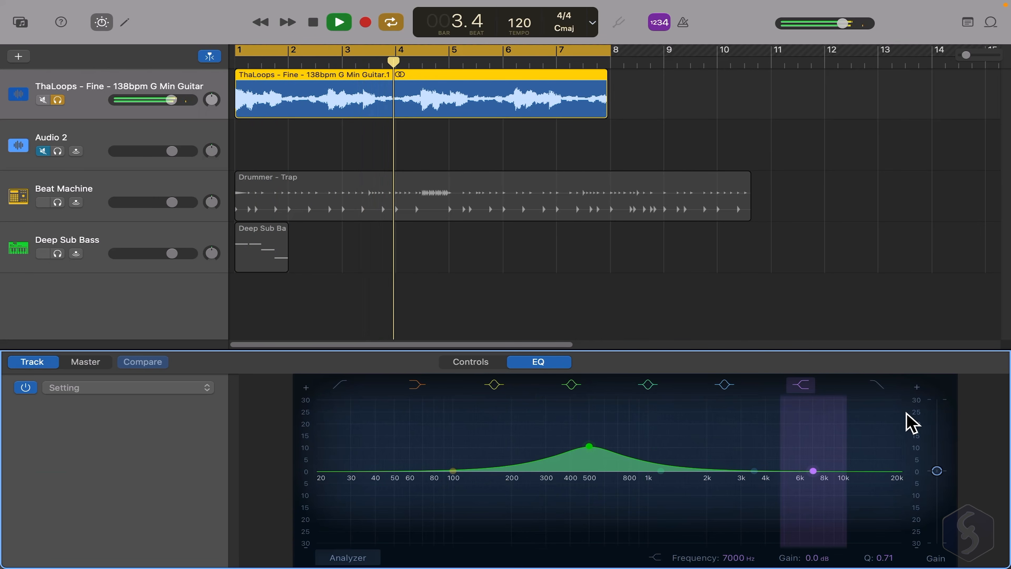
left_click_drag(833, 464, 652, 549)
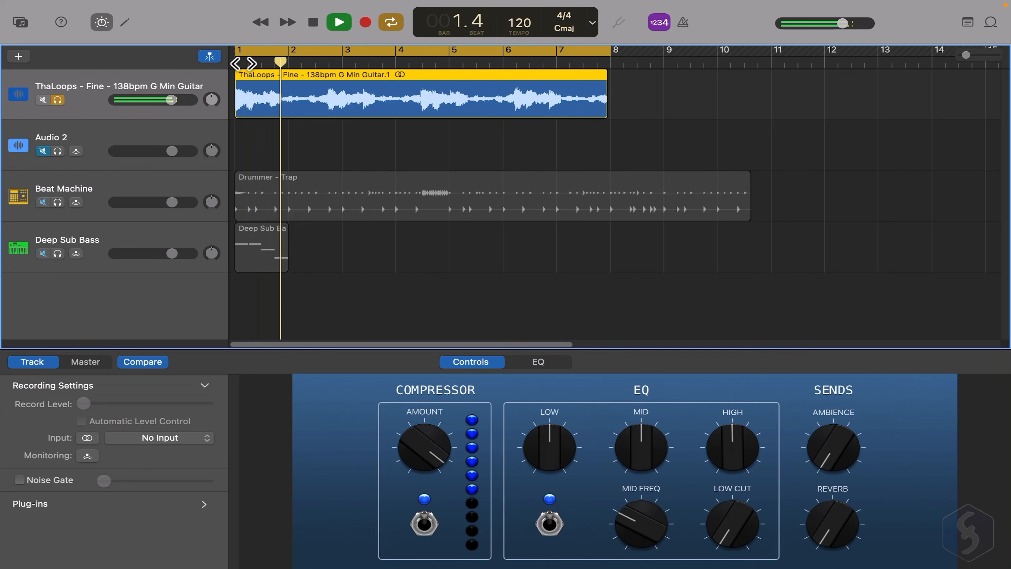
- Expand the guitar track's plug-in settings and bring its effect slots into view
left_click(111, 505)
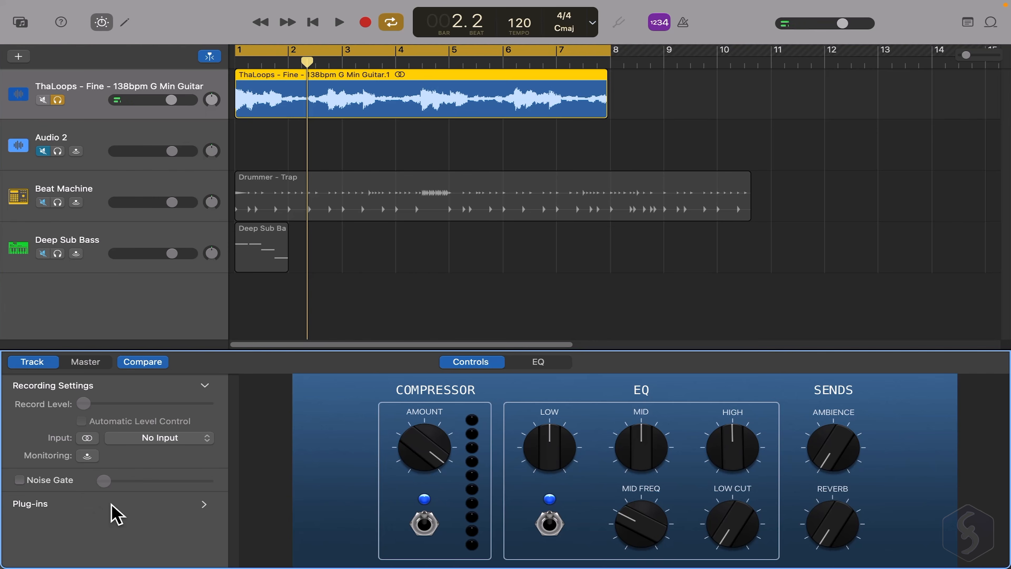
left_click(204, 505)
scroll(165, 514, "down", 3)
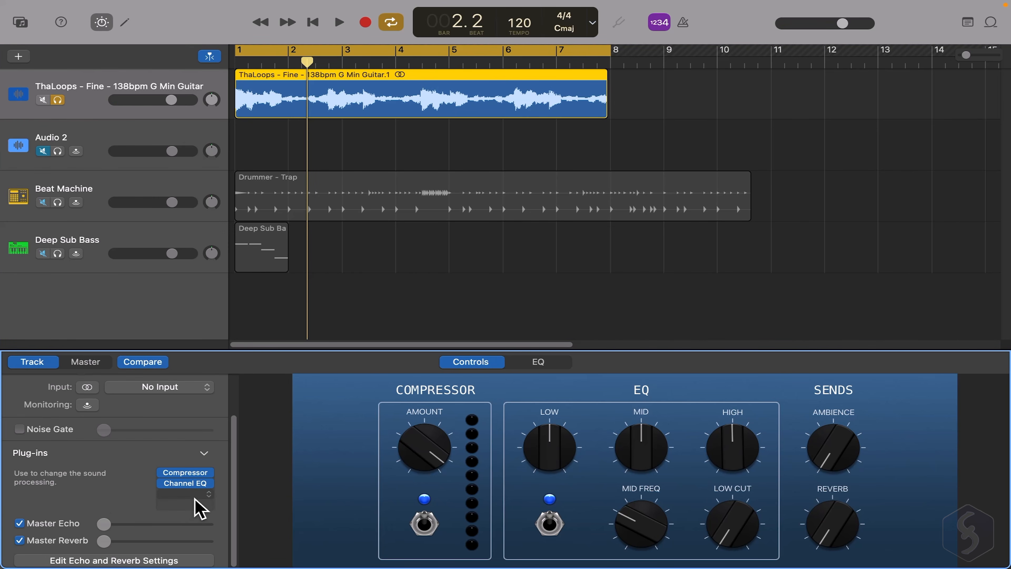
- Add the EnVerb reverb to the guitar track's empty plug-in slot and play the track
left_click(195, 496)
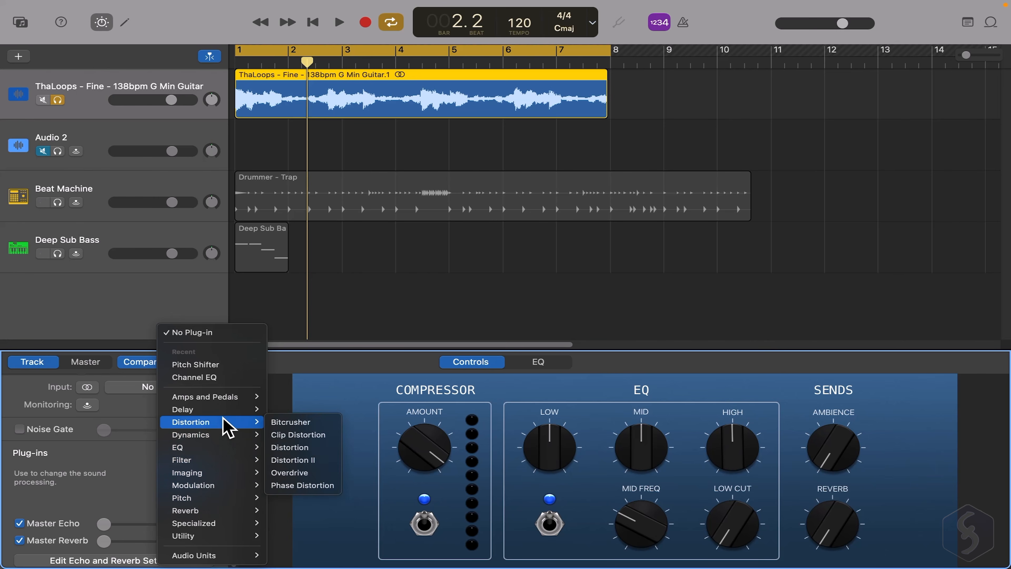
mouse_move(214, 514)
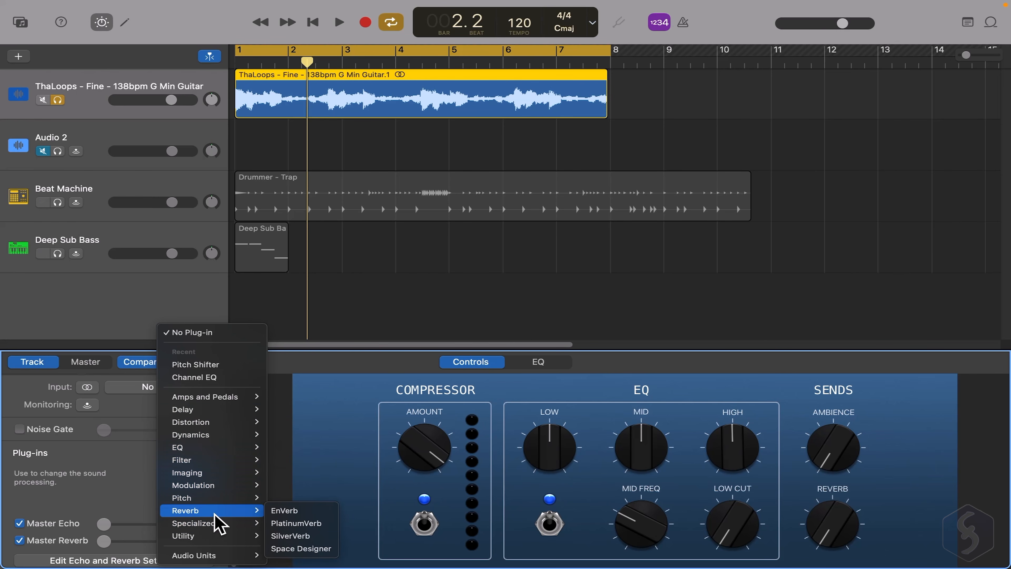
left_click(286, 513)
key("space")
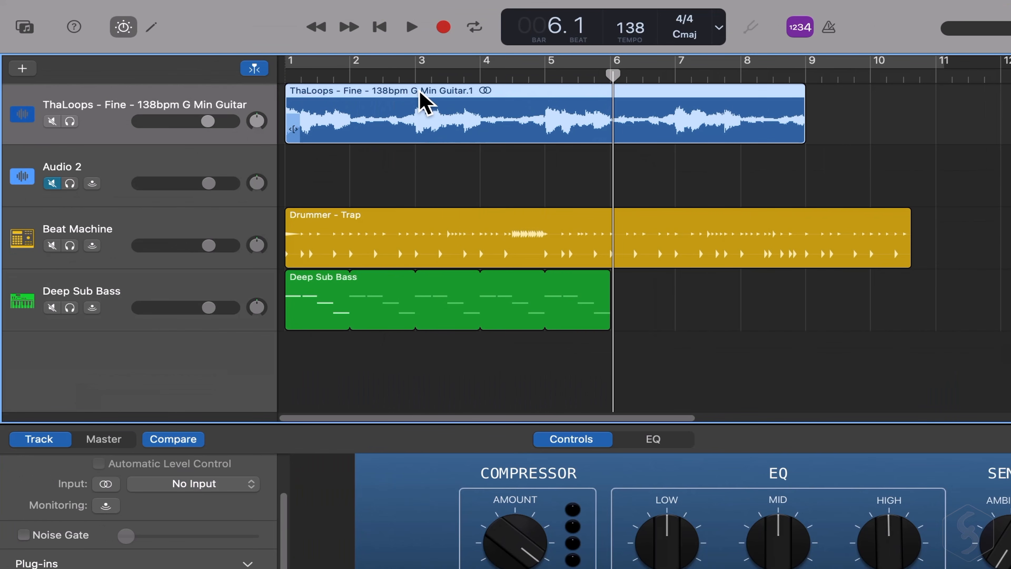
- Place the playhead at bar 3 and save the untitled project under the name Project
left_click(416, 81)
mouse_move(227, 12)
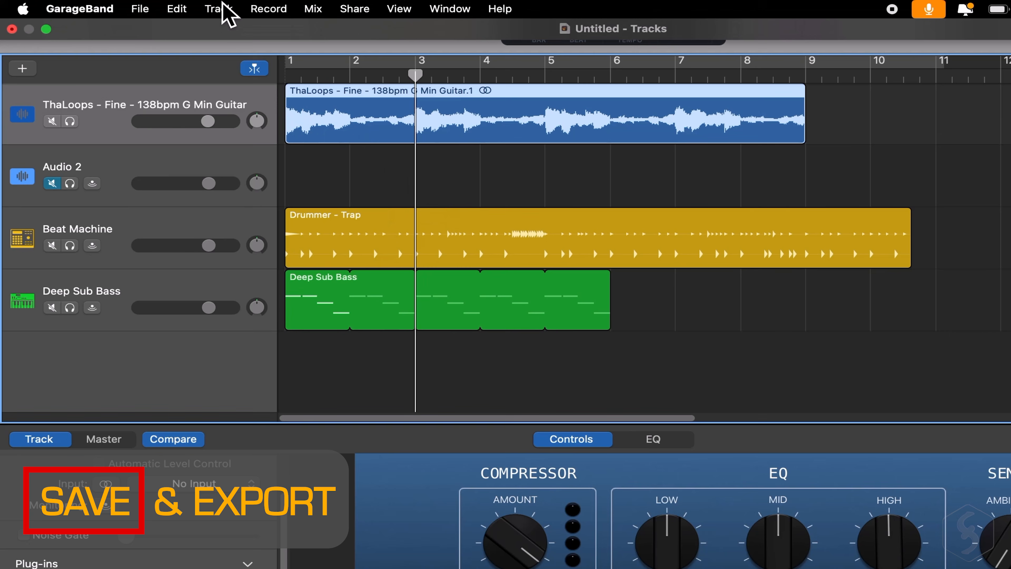
left_click(146, 12)
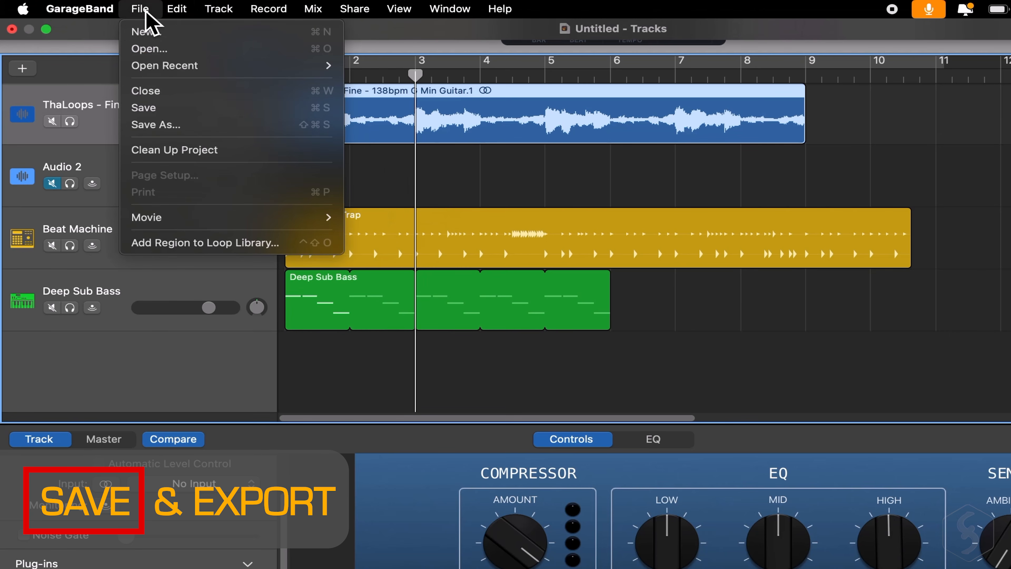
left_click(160, 124)
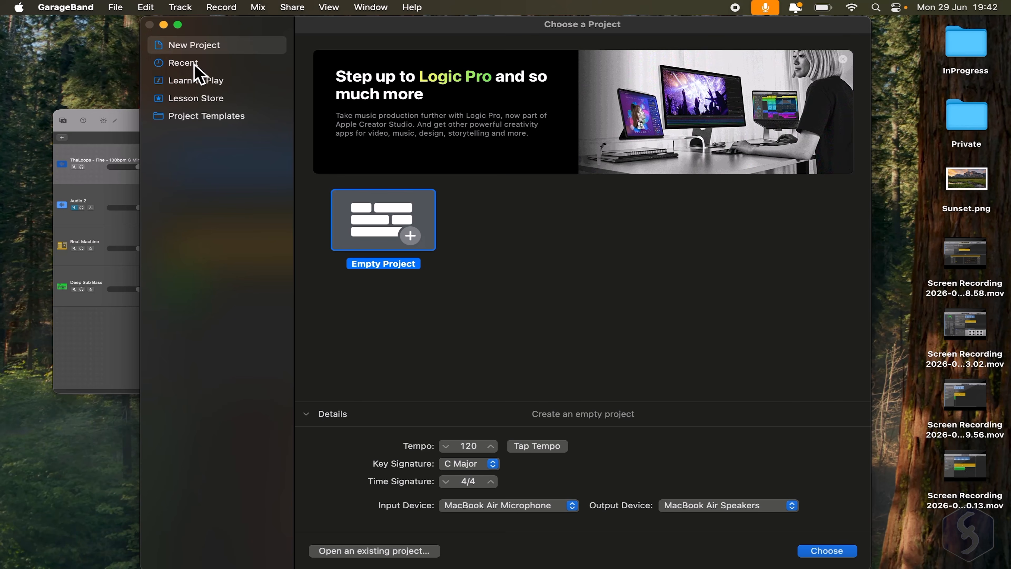
- Reopen the saved project named Project from the recent projects
left_click(191, 73)
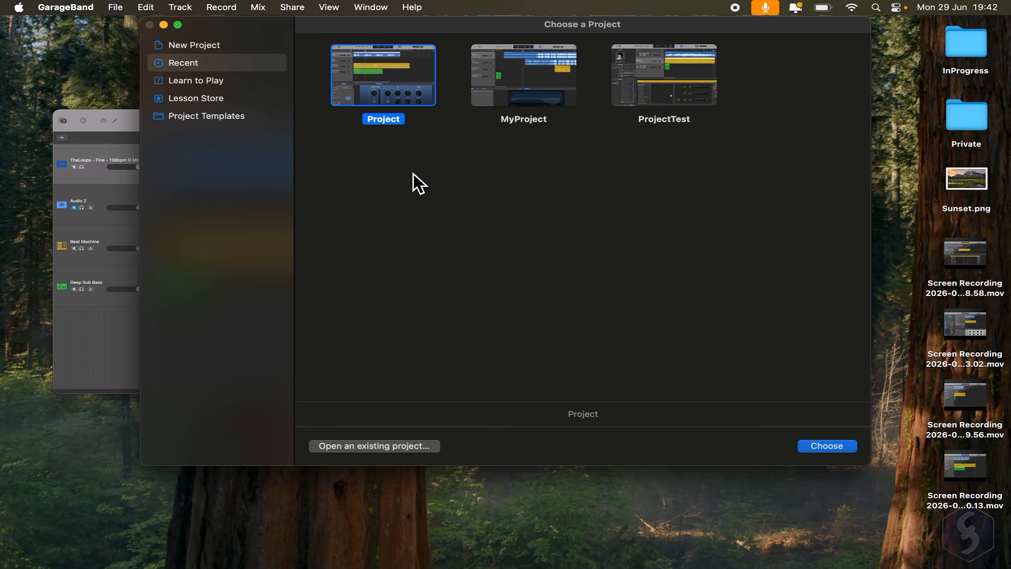
double_click(424, 77)
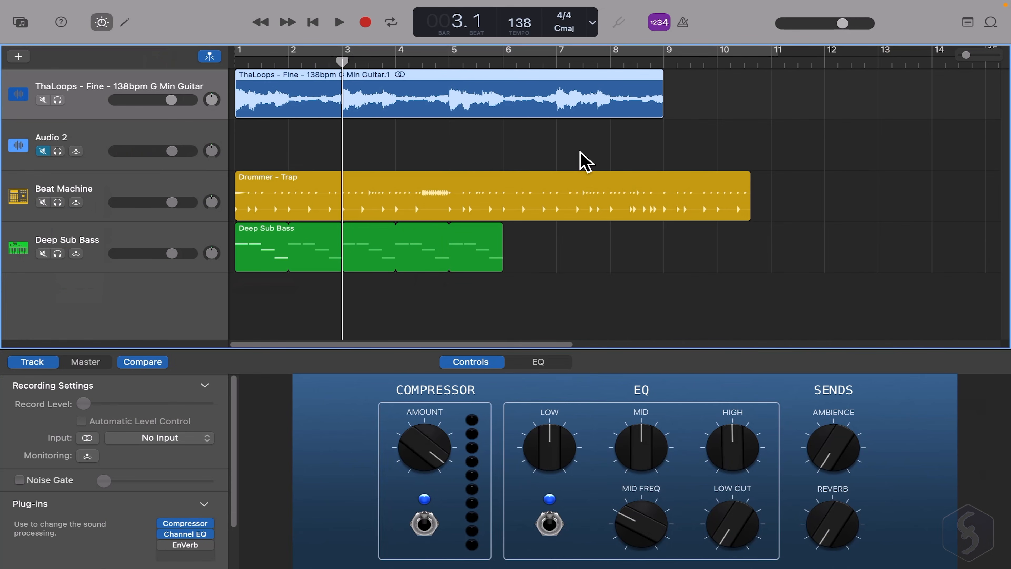
- Start exporting the song to disk and name the export file MySong
mouse_move(344, 12)
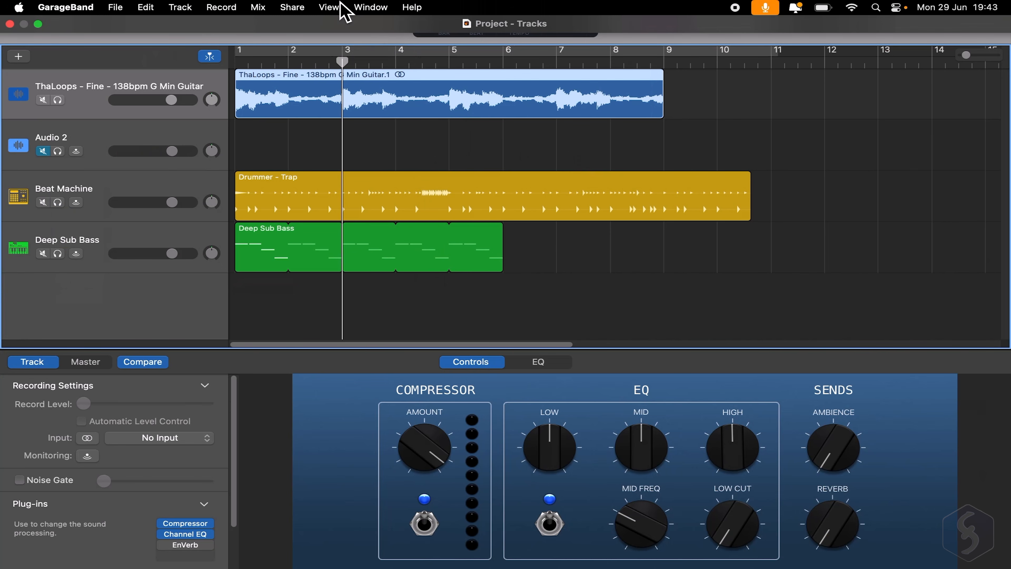
left_click(302, 8)
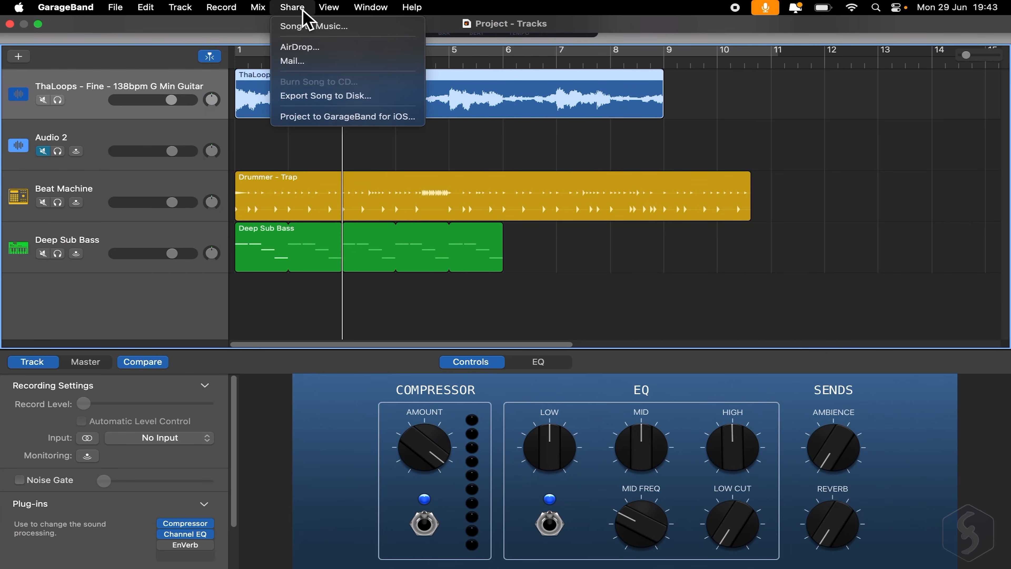
left_click(323, 97)
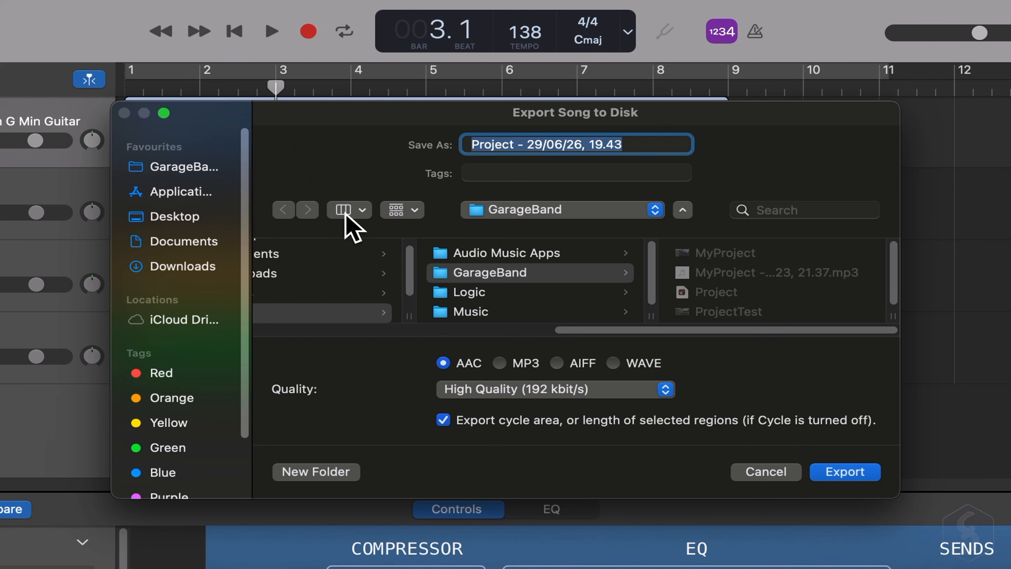
left_click(573, 215)
left_click(573, 215)
type("MySo")
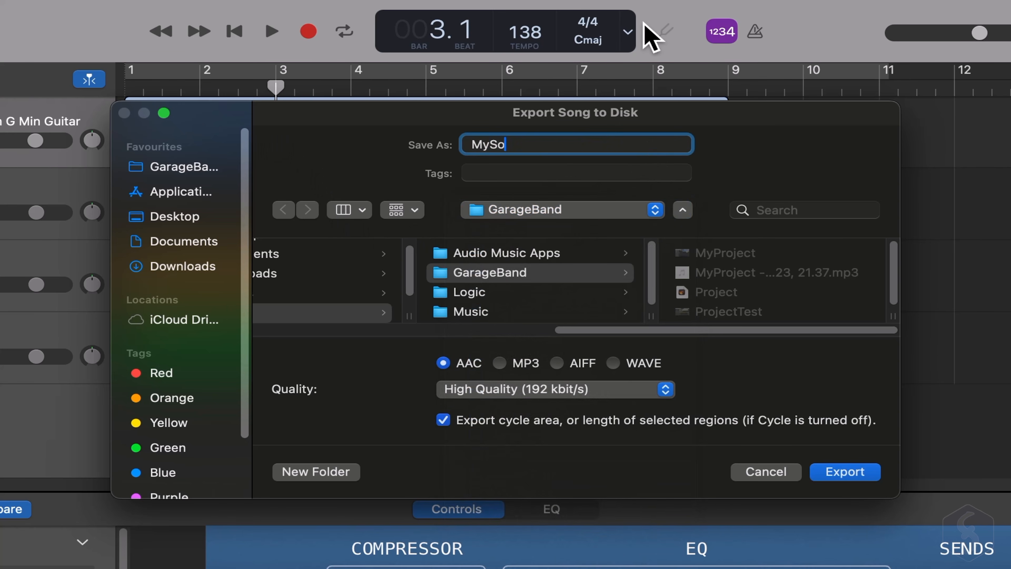
type("ng")
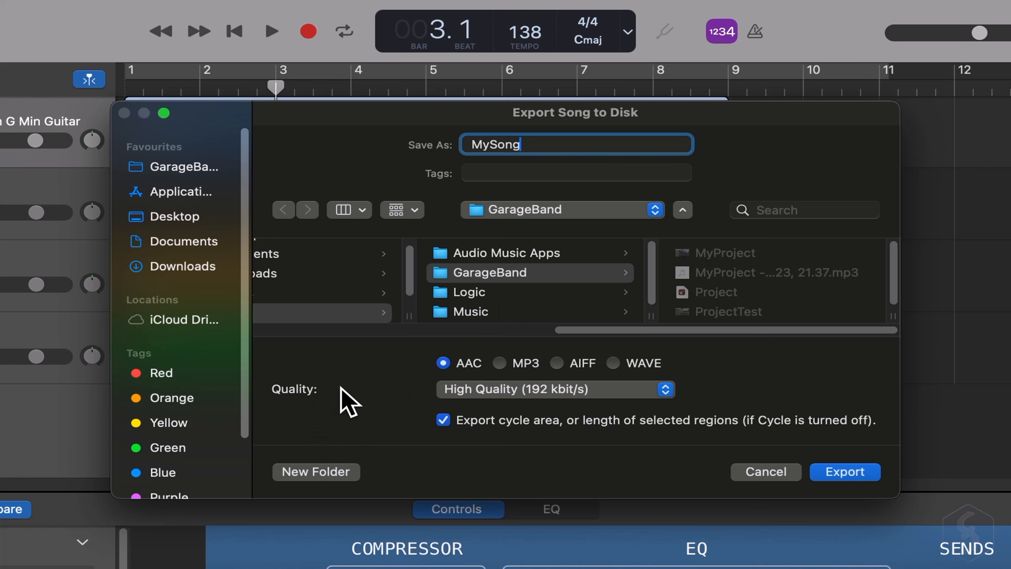
- Try the MP3, WAVE and AIFF export formats, return to AAC and keep High Quality (192 kbit/s)
left_click(443, 367)
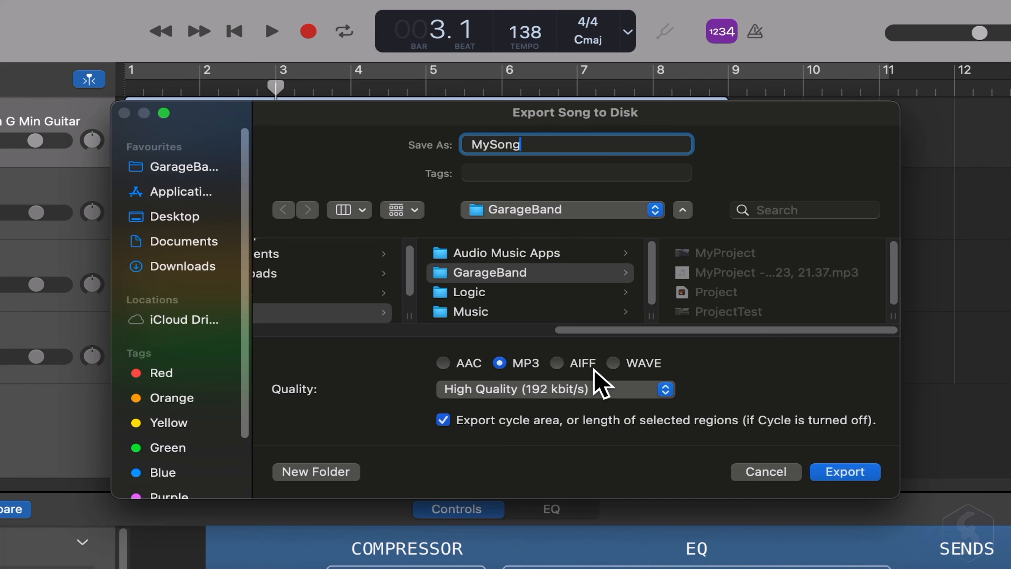
left_click(613, 364)
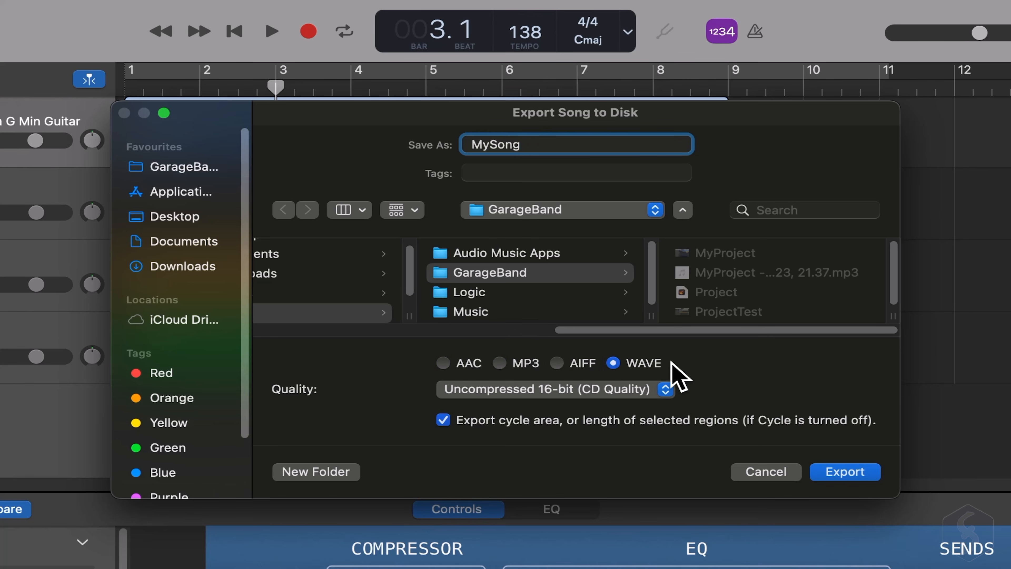
left_click(561, 363)
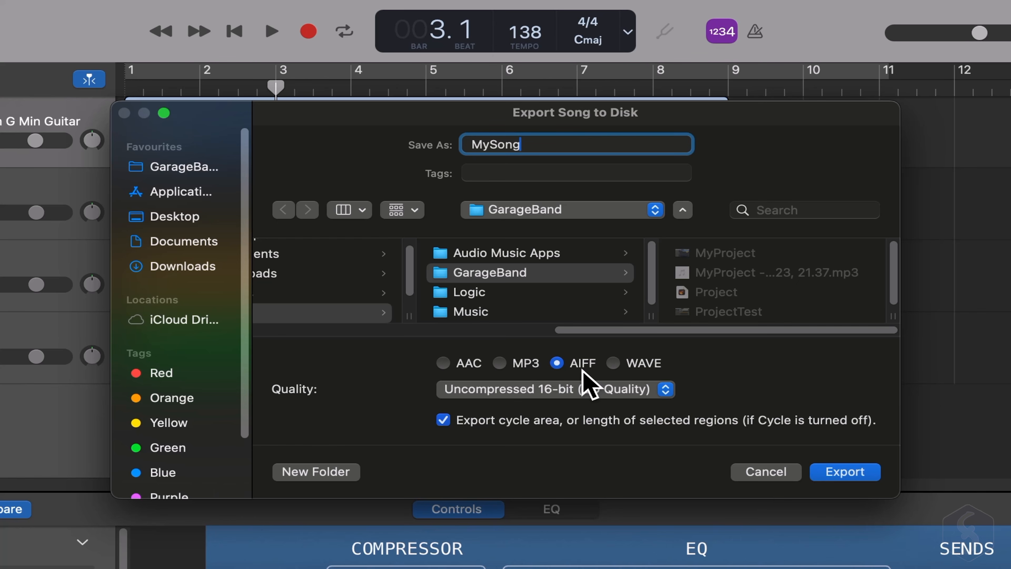
left_click(444, 363)
left_click(595, 394)
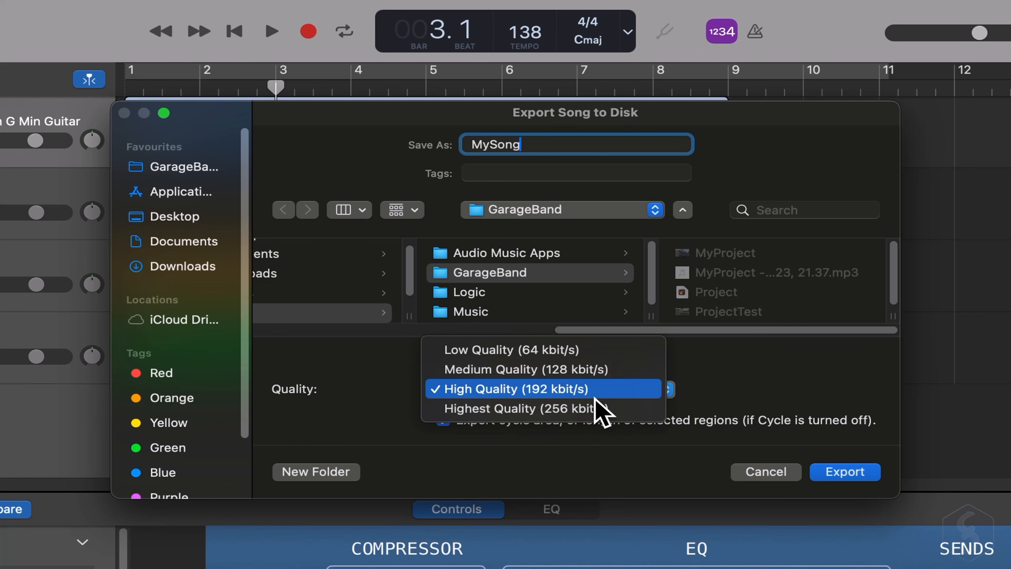
left_click(594, 394)
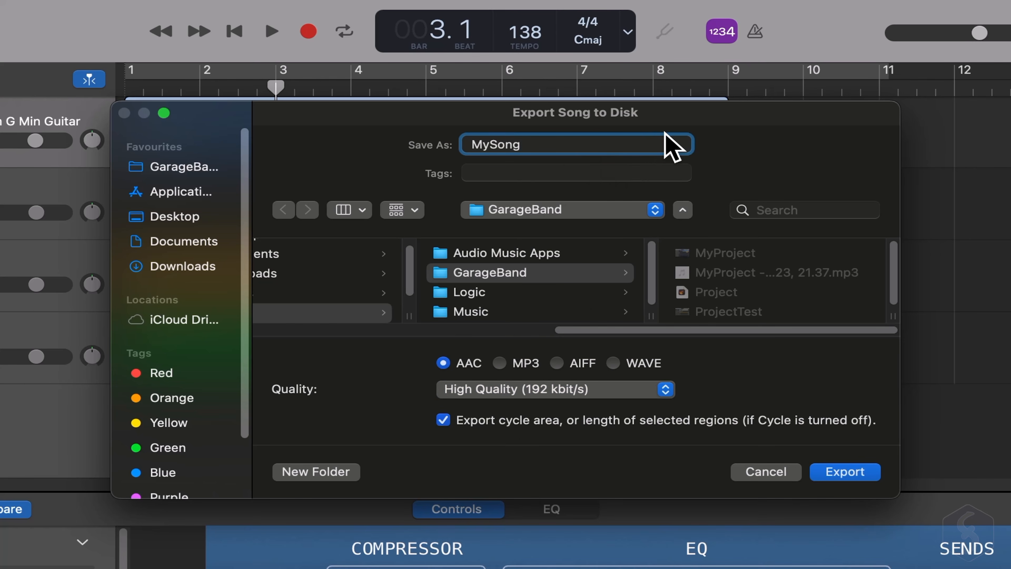
- Move the export dialog clear of the guitar region, check the cycle-area export option and cancel the export
left_click_drag(661, 116, 359, 360)
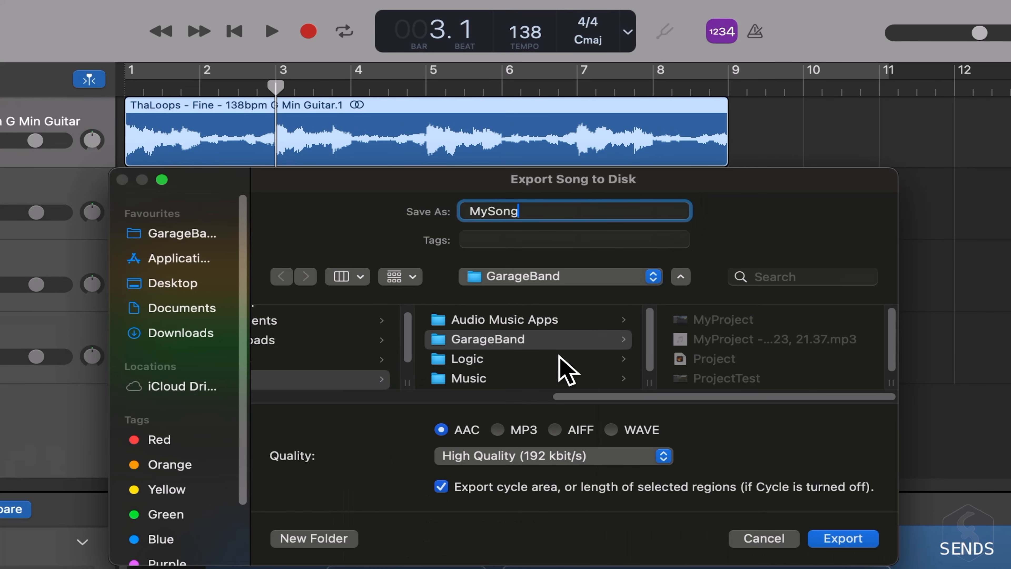
left_click(441, 486)
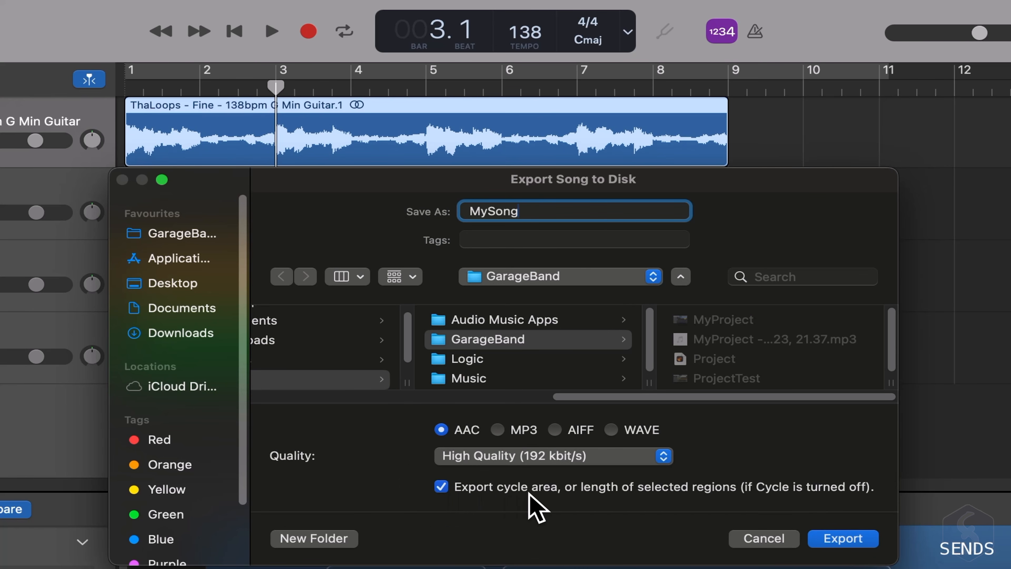
left_click(744, 541)
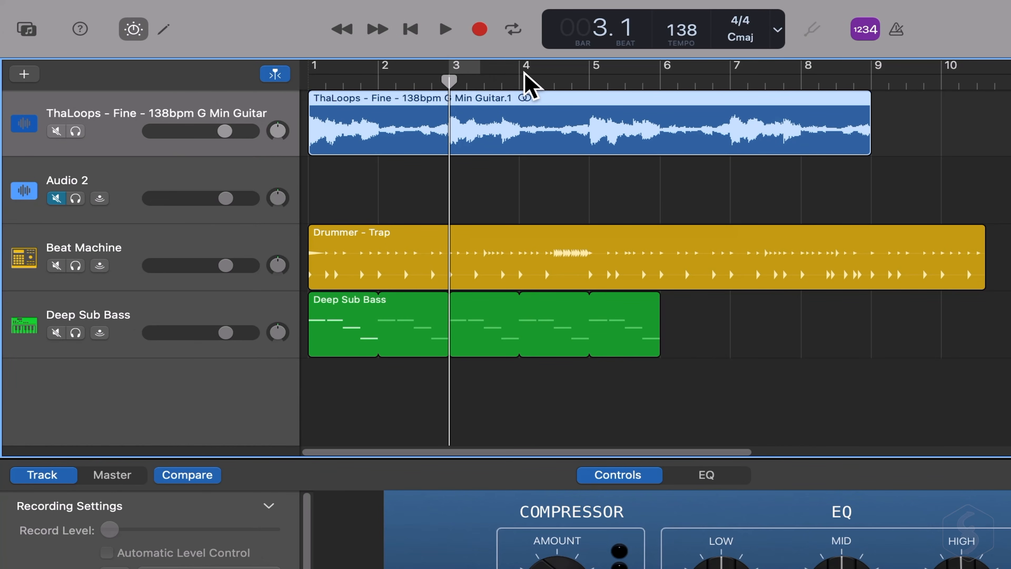
- Set the cycle range from bar 4 to bar 6
left_click(537, 73)
left_click_drag(538, 73, 666, 86)
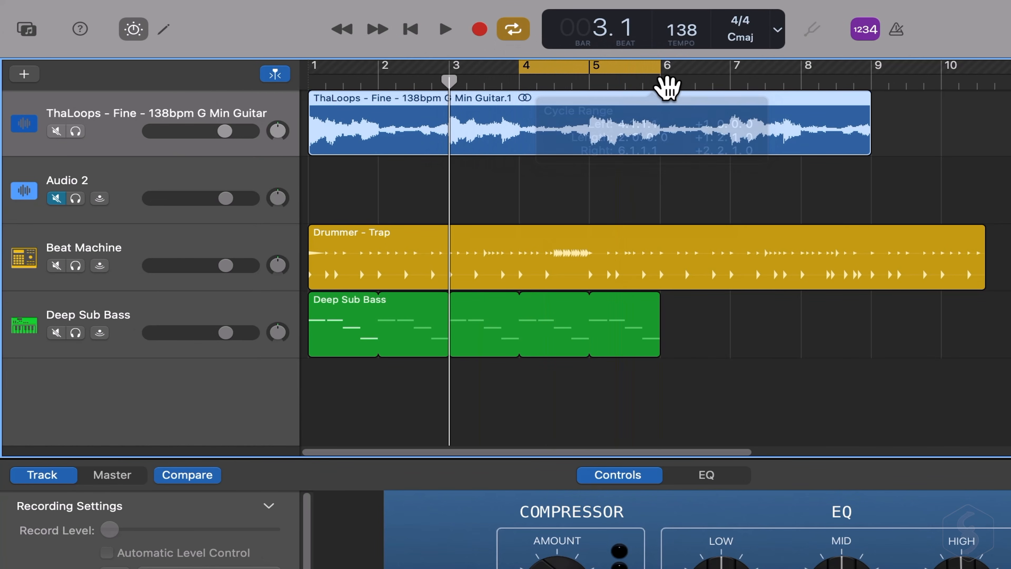